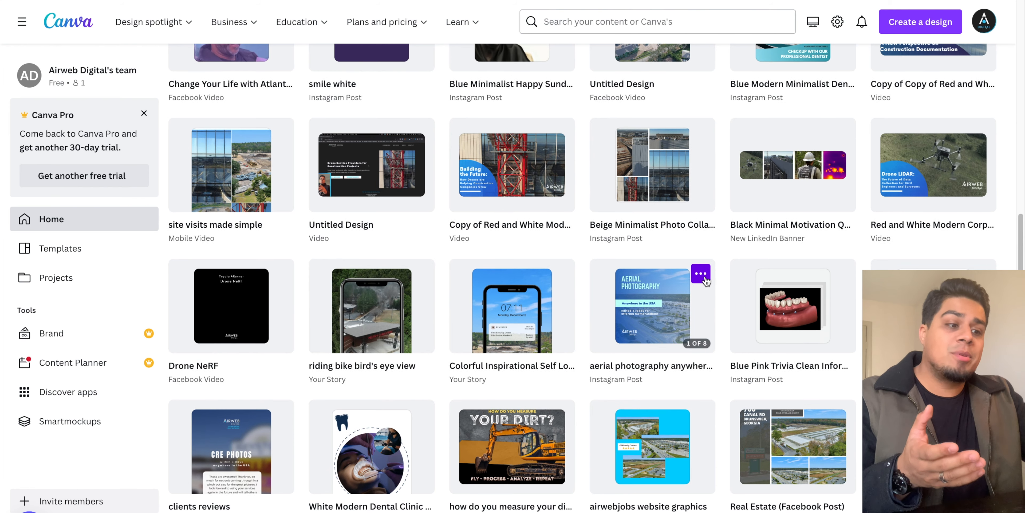
{"action": "scroll", "coordinate": [724, 284], "scroll_direction": "down", "scroll_amount": 3}
{"action": "scroll", "coordinate": [737, 288], "scroll_direction": "up", "scroll_amount": 15}
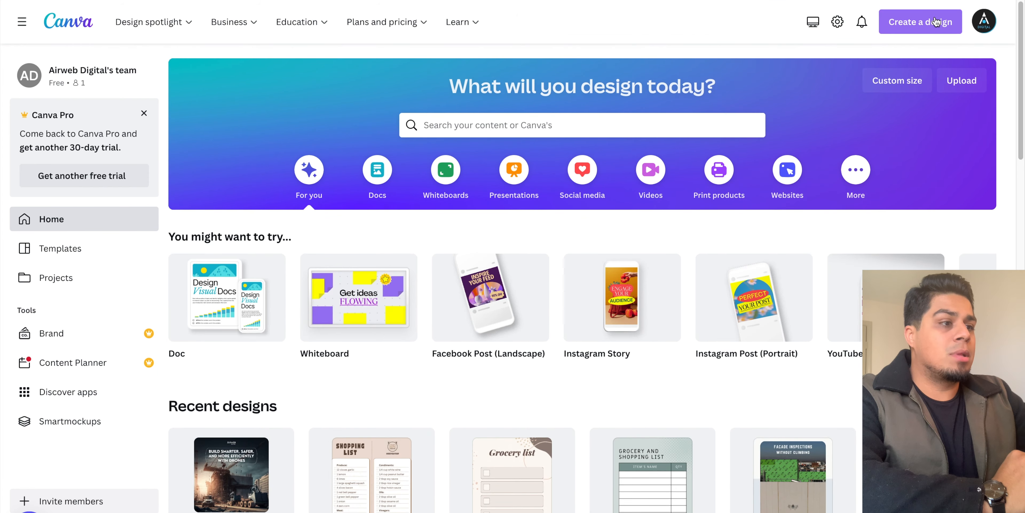
{"action": "left_click", "coordinate": [936, 23]}
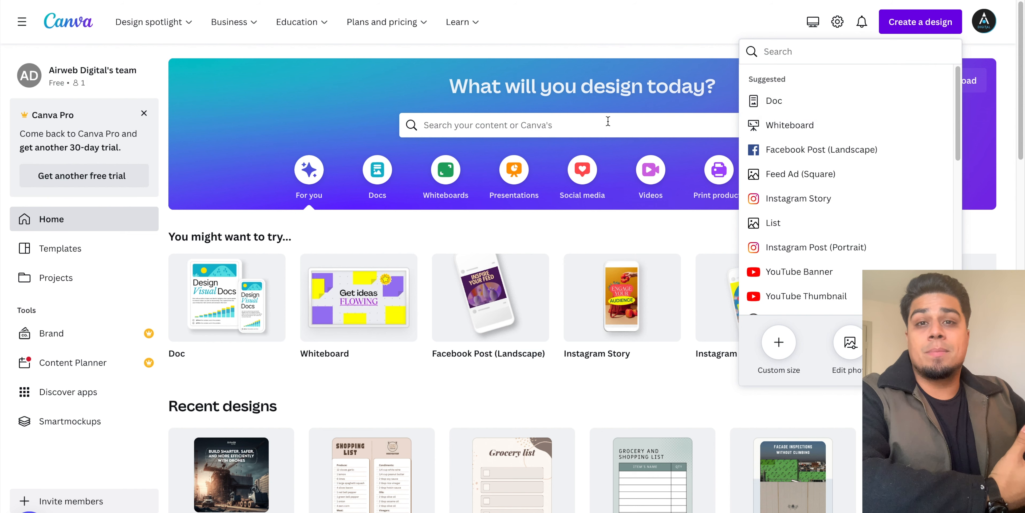
{"action": "left_click", "coordinate": [540, 125]}
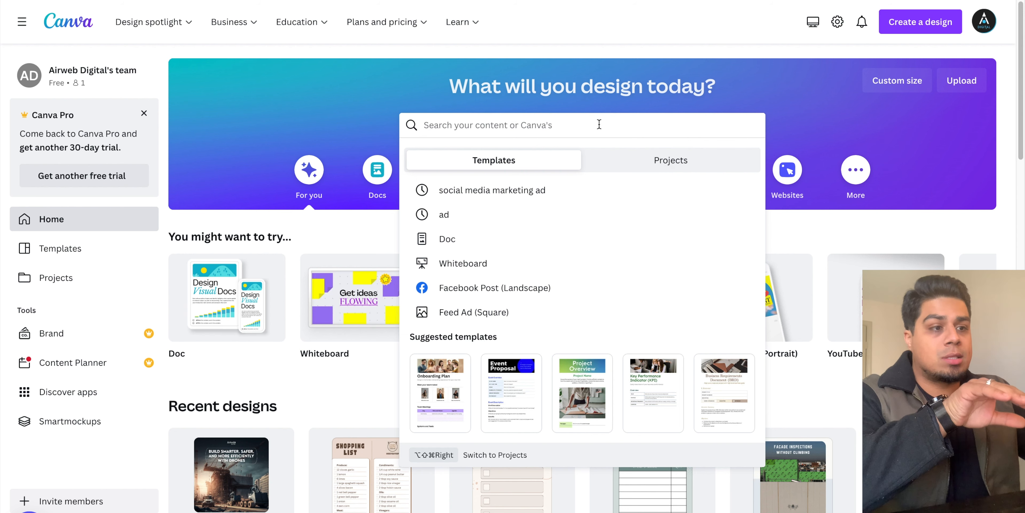
Search the new-design types for "stylist" and for "hair salon"
{"action": "left_click", "coordinate": [950, 27]}
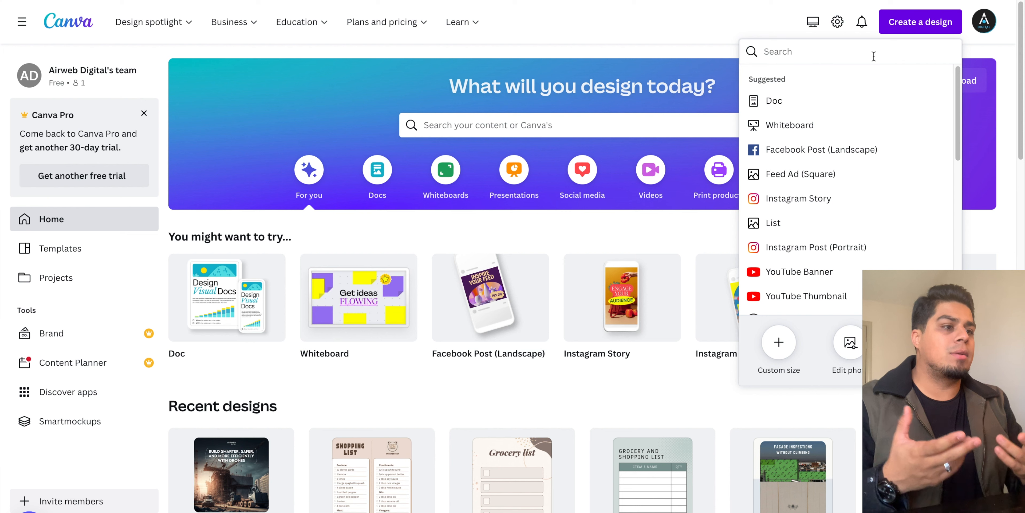
{"action": "type", "text": "stylist"}
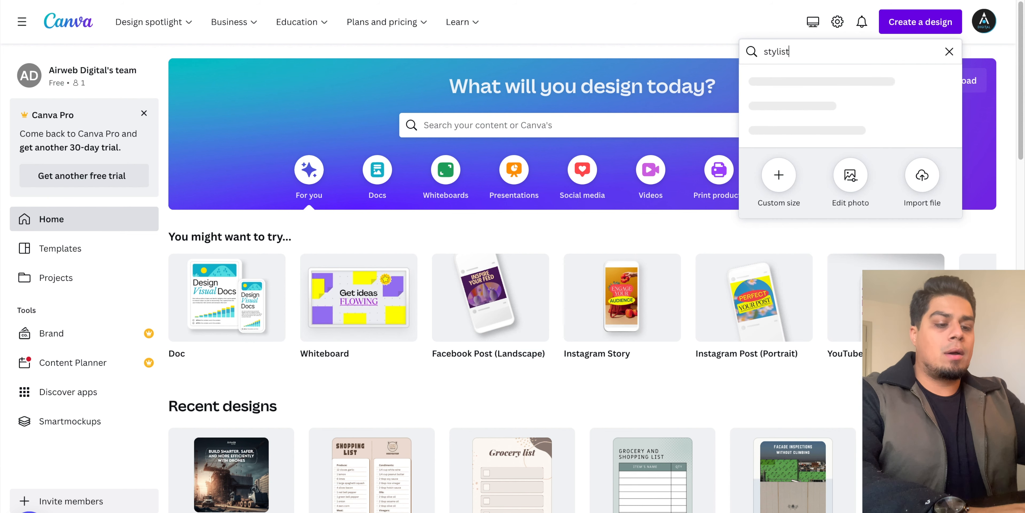
{"action": "double_click", "coordinate": [789, 50]}
{"action": "type", "text": "hair"}
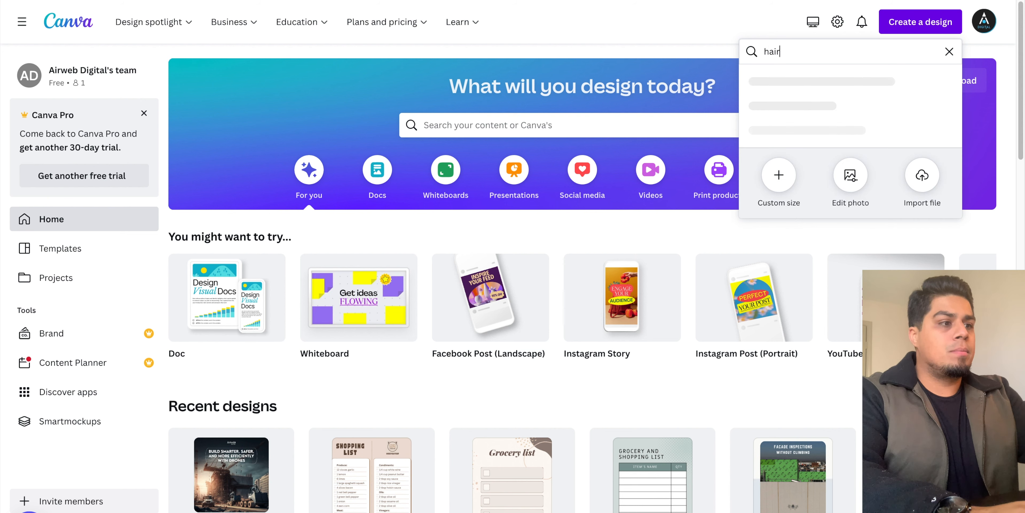
{"action": "type", "text": " salon"}
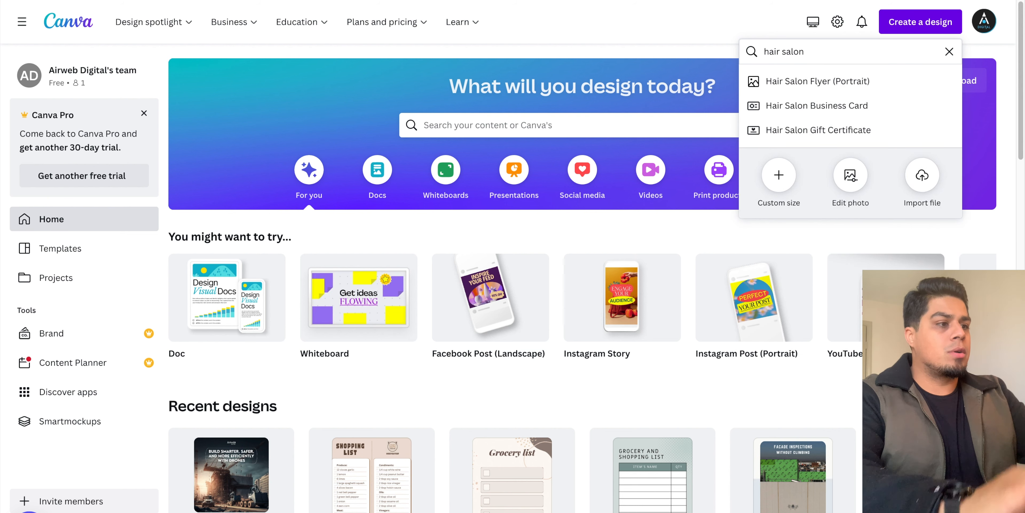
{"action": "triple_click", "coordinate": [831, 52]}
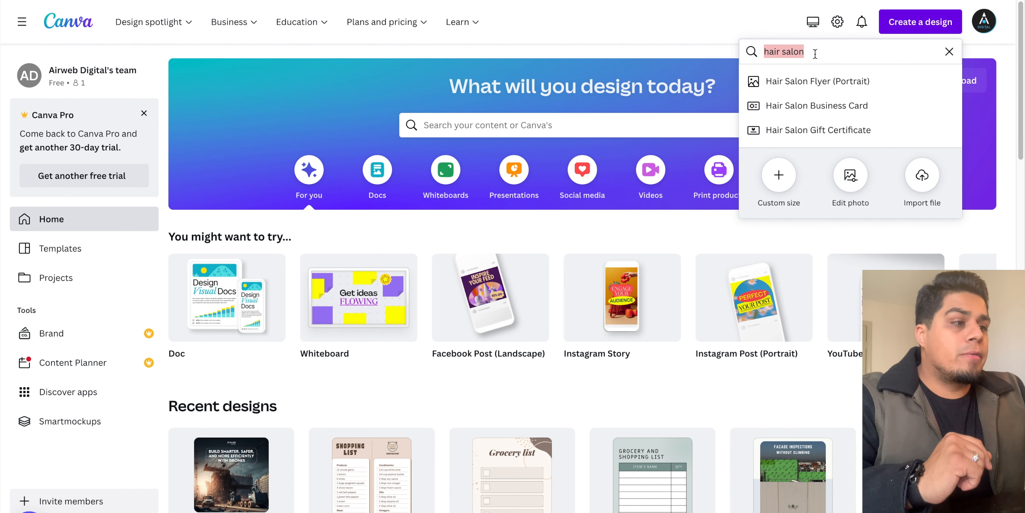
{"action": "left_click_drag", "start_coordinate": [827, 52], "coordinate": [761, 47]}
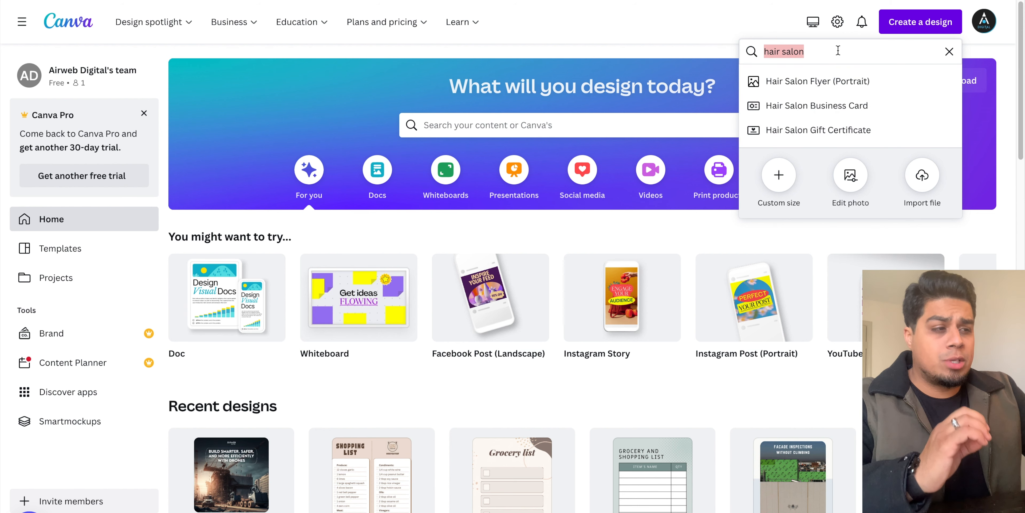
Search Canva's templates for "hair salon"
{"action": "left_click", "coordinate": [662, 116]}
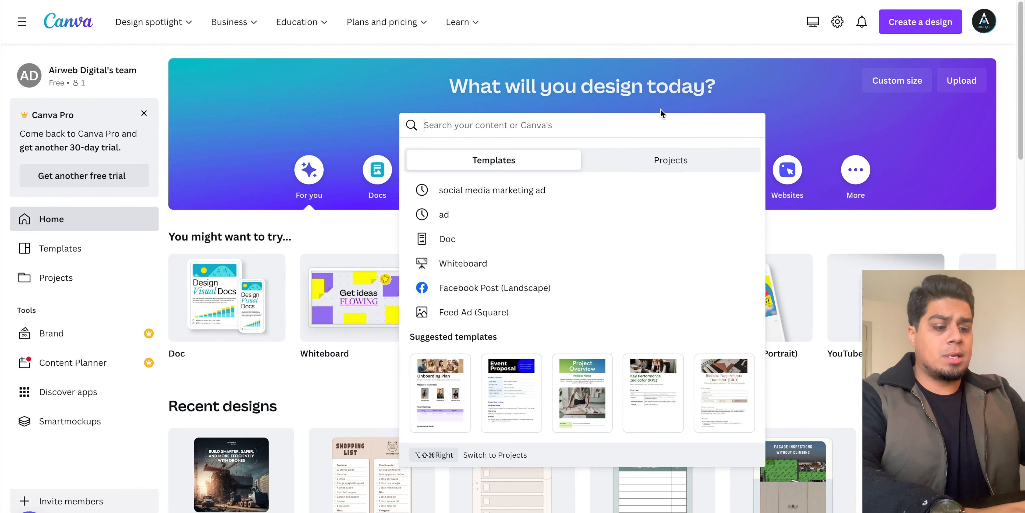
{"action": "type", "text": "hair salon"}
{"action": "key", "text": "Return"}
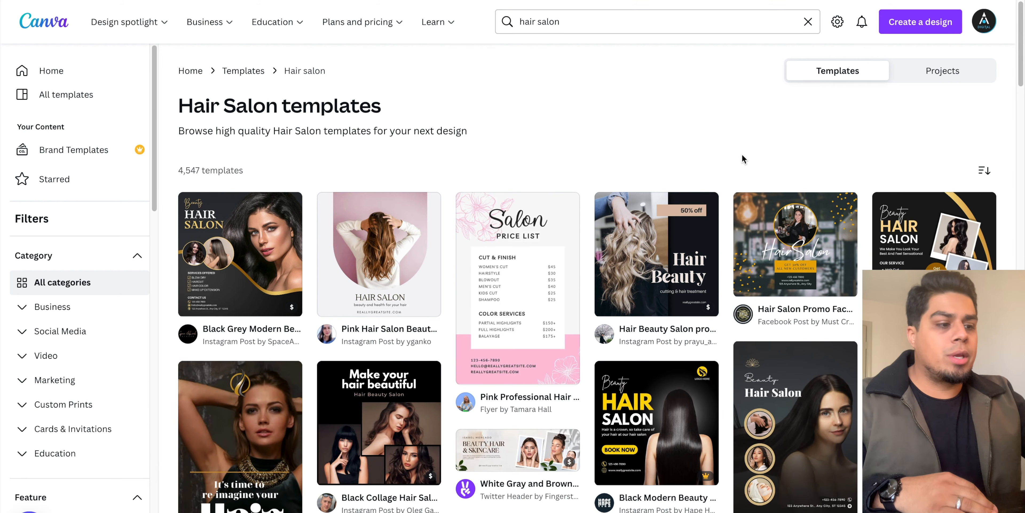
Try to use the Black Modern Beauty Hair Salon Instagram Post template, and return to the hair salon templates
{"action": "scroll", "coordinate": [743, 158], "scroll_direction": "down", "scroll_amount": 3}
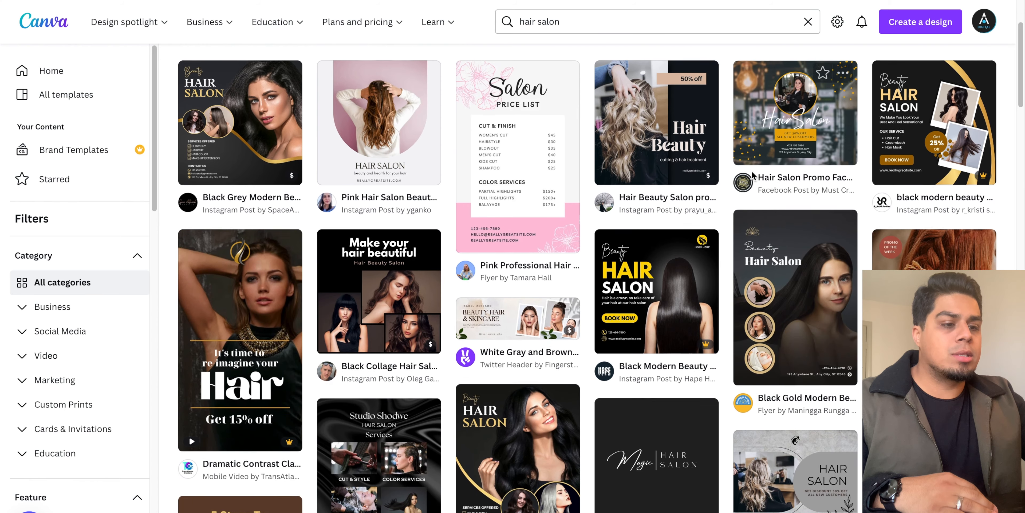
{"action": "scroll", "coordinate": [752, 175], "scroll_direction": "down", "scroll_amount": 1}
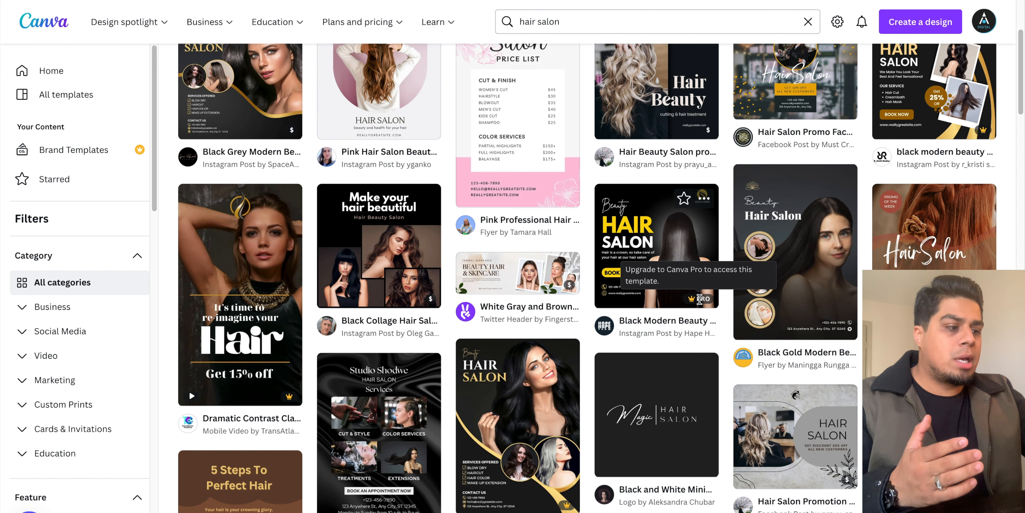
{"action": "left_click", "coordinate": [685, 245]}
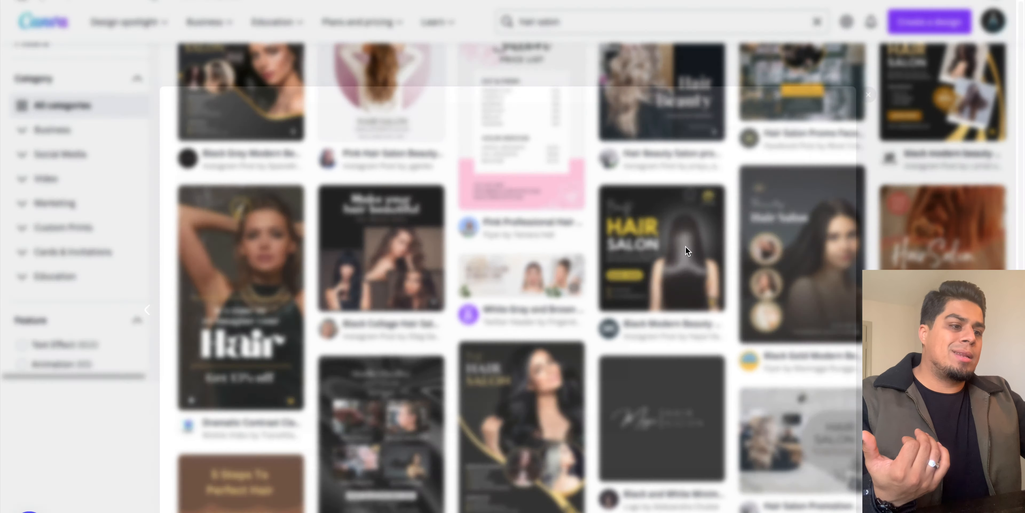
{"action": "left_click", "coordinate": [815, 157]}
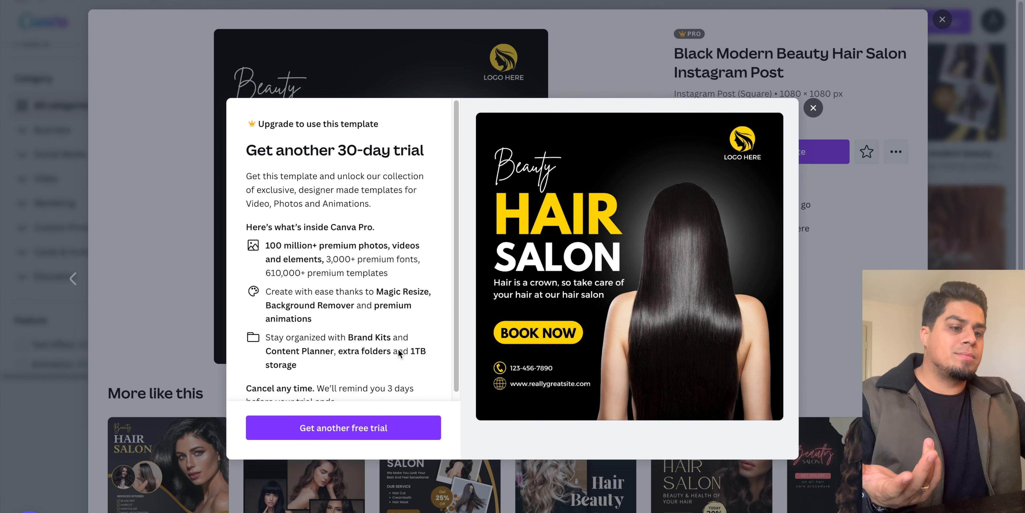
{"action": "scroll", "coordinate": [394, 347], "scroll_direction": "down", "scroll_amount": 1}
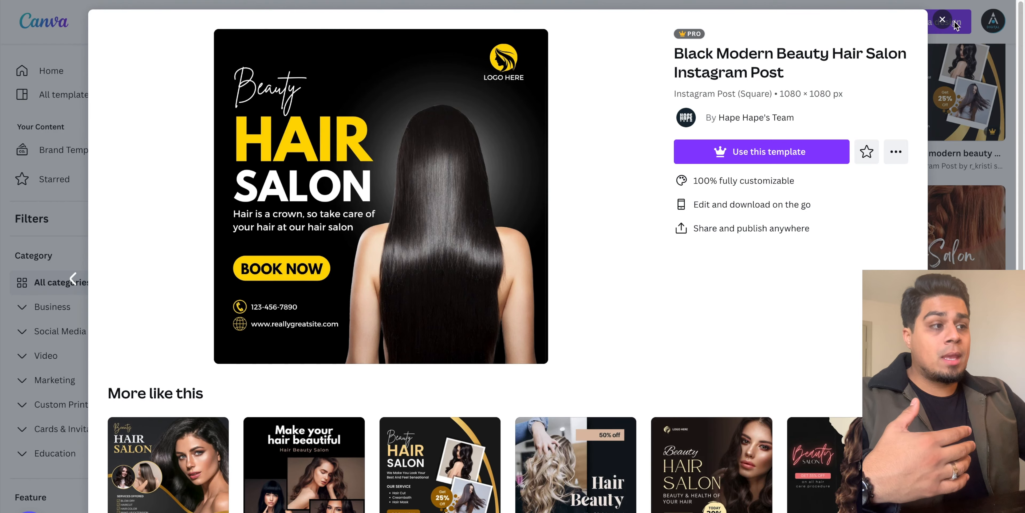
{"action": "left_click", "coordinate": [949, 21]}
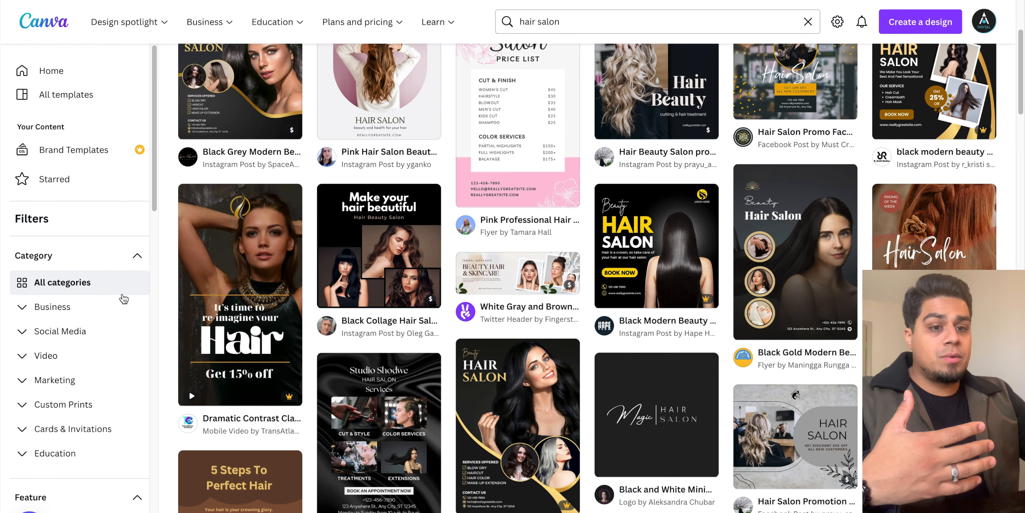
Collapse the Category, Feature, Style, Theme, Subject and Topic filter groups and restrict the hair salon templates to non-Pro ones
{"action": "scroll", "coordinate": [124, 299], "scroll_direction": "down", "scroll_amount": 10}
{"action": "scroll", "coordinate": [95, 167], "scroll_direction": "up", "scroll_amount": 3}
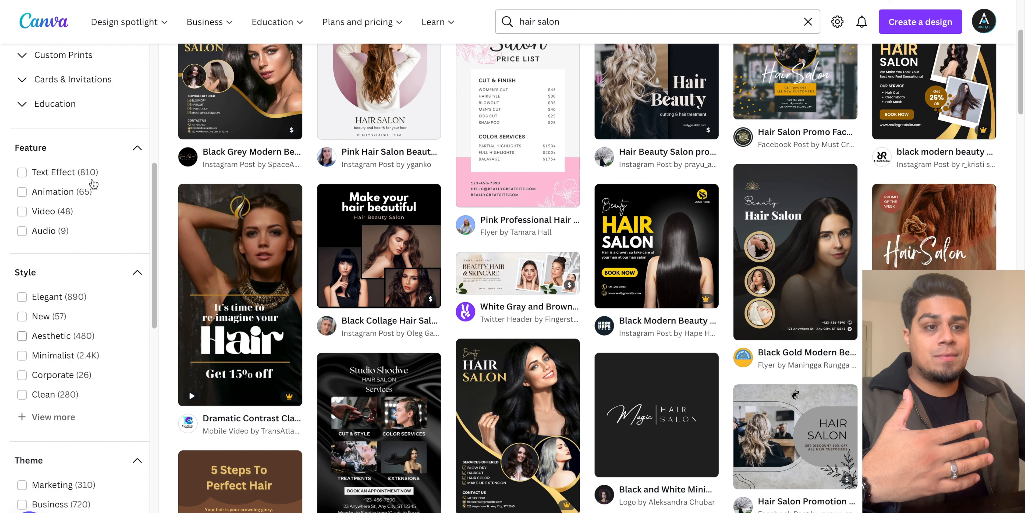
{"action": "scroll", "coordinate": [88, 185], "scroll_direction": "up", "scroll_amount": 5}
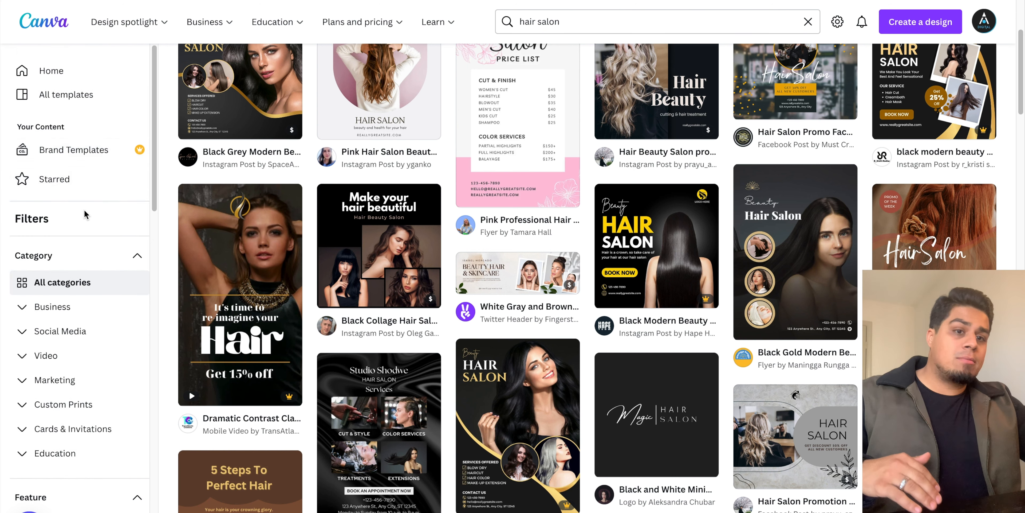
{"action": "scroll", "coordinate": [85, 215], "scroll_direction": "down", "scroll_amount": 1}
{"action": "left_click", "coordinate": [137, 215]}
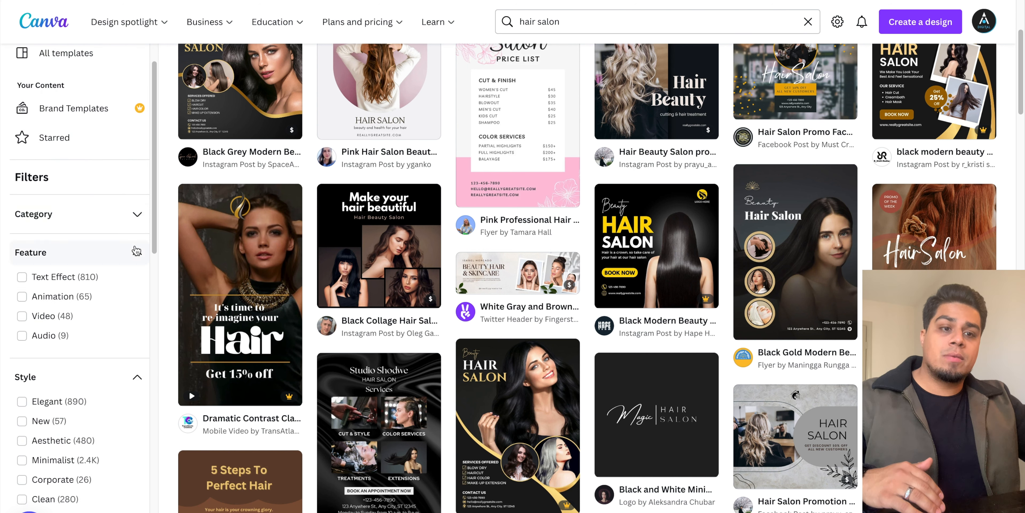
{"action": "left_click", "coordinate": [136, 251]}
{"action": "left_click", "coordinate": [137, 290]}
{"action": "left_click", "coordinate": [140, 330]}
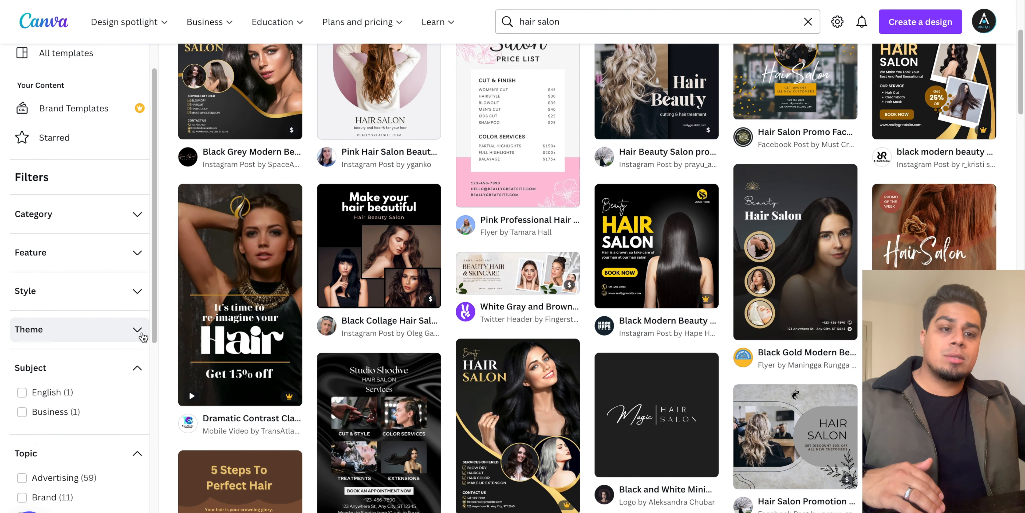
{"action": "left_click", "coordinate": [137, 367]}
{"action": "left_click", "coordinate": [137, 405]}
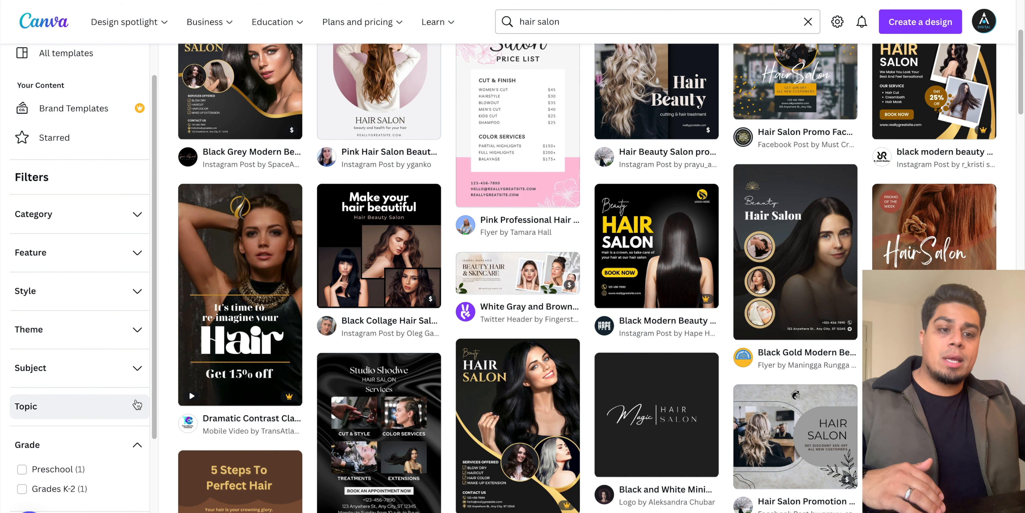
{"action": "scroll", "coordinate": [137, 405], "scroll_direction": "down", "scroll_amount": 4}
{"action": "left_click", "coordinate": [31, 391]}
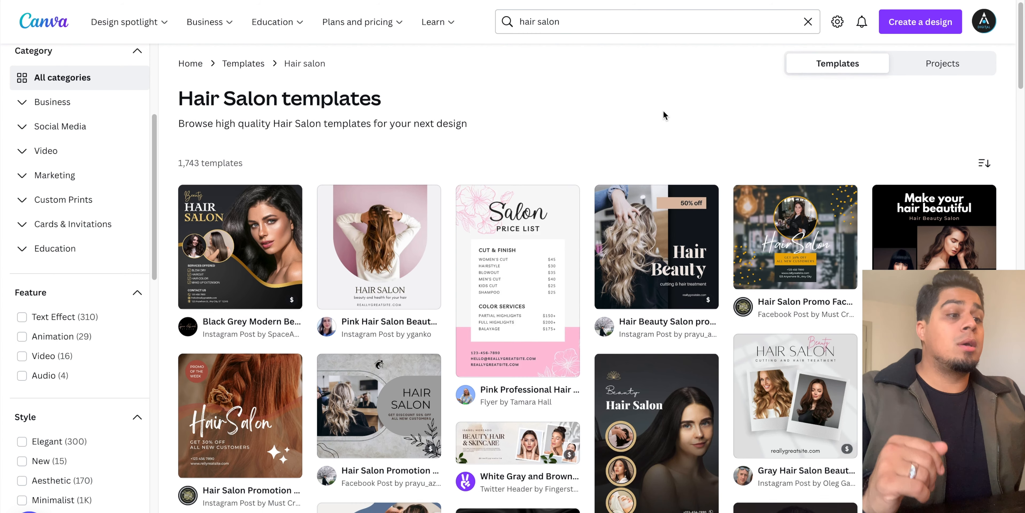
Choose the Brown Plain Beauty Salon Instagram Post template and open it for customizing
{"action": "scroll", "coordinate": [663, 110], "scroll_direction": "down", "scroll_amount": 4}
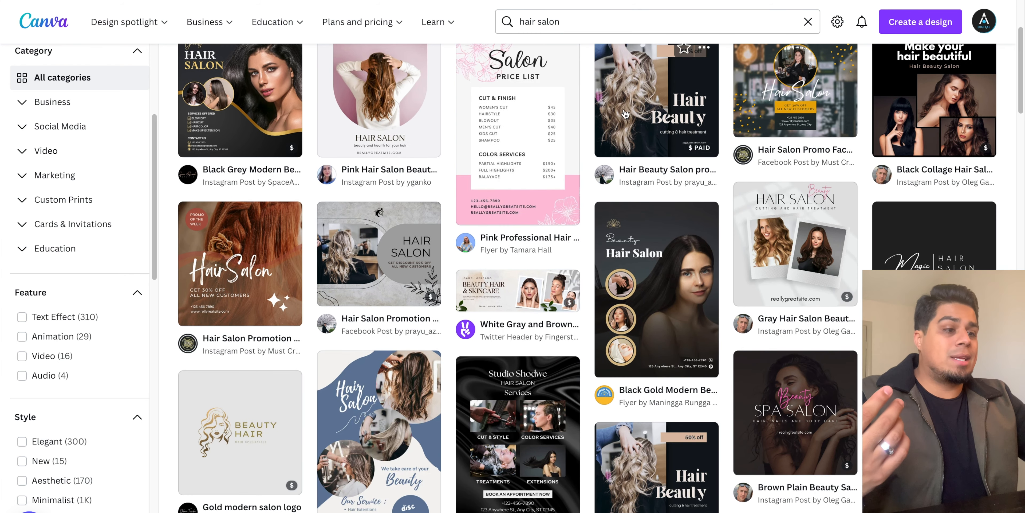
{"action": "scroll", "coordinate": [671, 183], "scroll_direction": "up", "scroll_amount": 1}
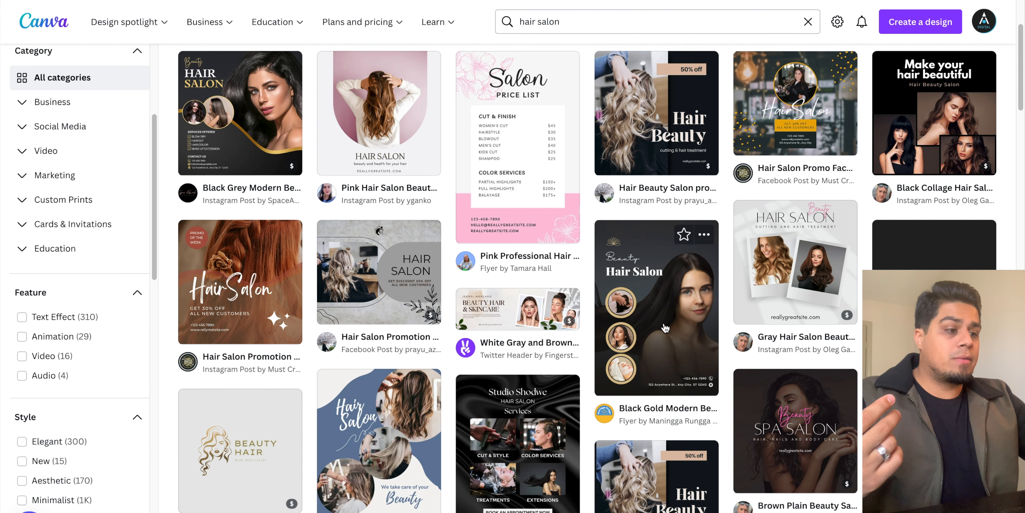
{"action": "scroll", "coordinate": [665, 328], "scroll_direction": "down", "scroll_amount": 2}
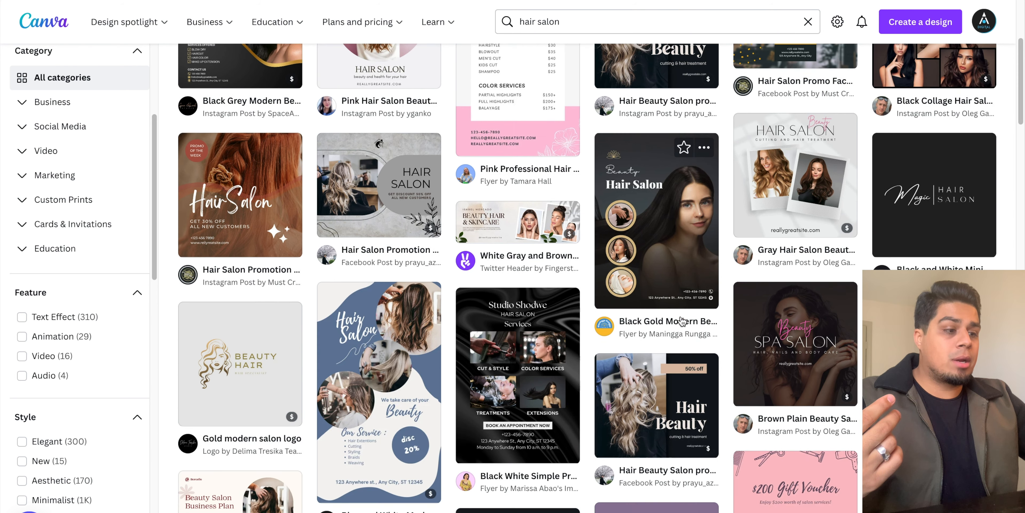
{"action": "scroll", "coordinate": [835, 350], "scroll_direction": "down", "scroll_amount": 2}
{"action": "left_click", "coordinate": [838, 352]}
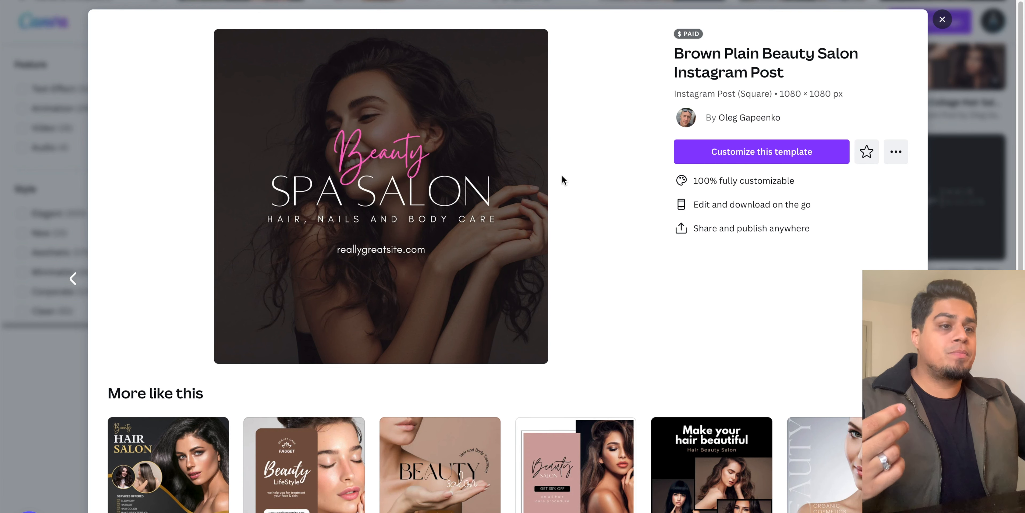
{"action": "left_click", "coordinate": [770, 155]}
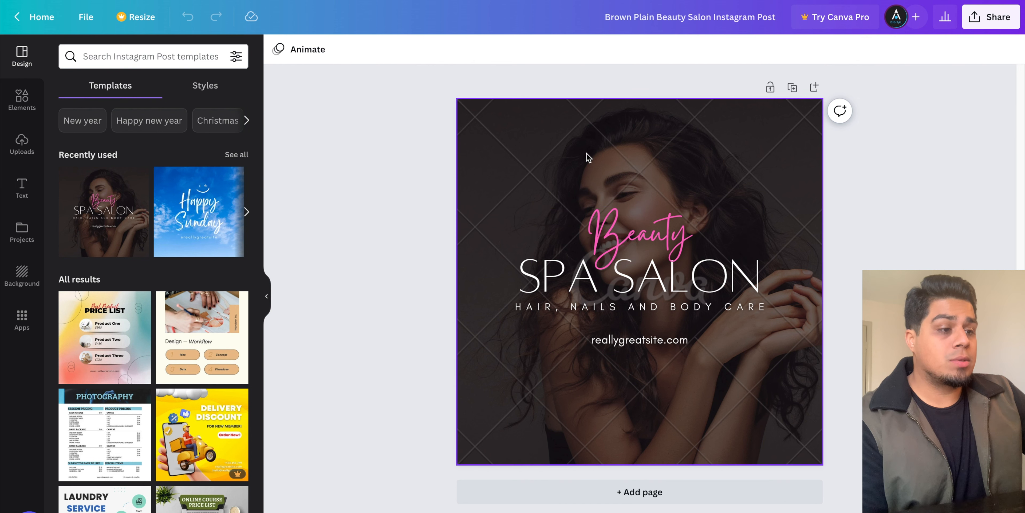
Delete the dark overlay covering the background photo, and undo the deletion
{"action": "left_click", "coordinate": [728, 184]}
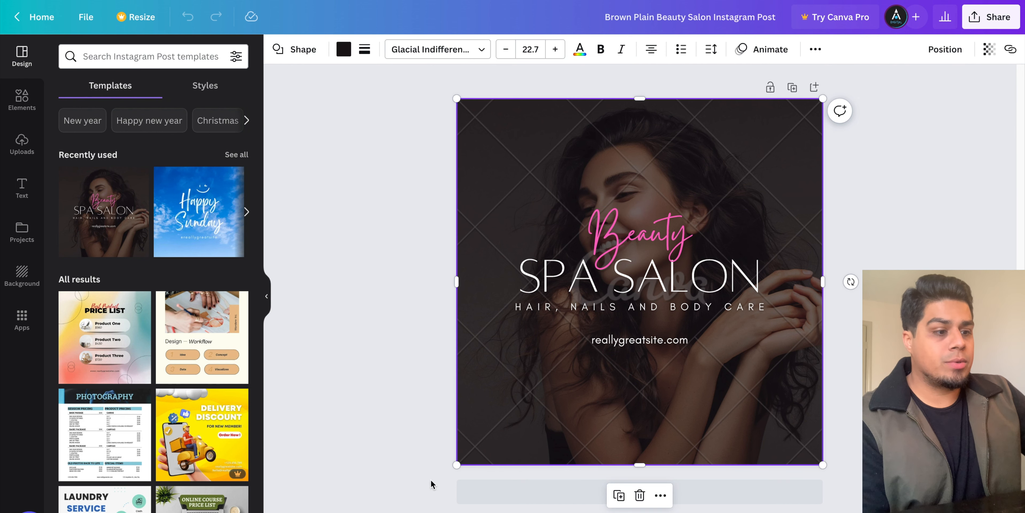
{"action": "left_click", "coordinate": [640, 495]}
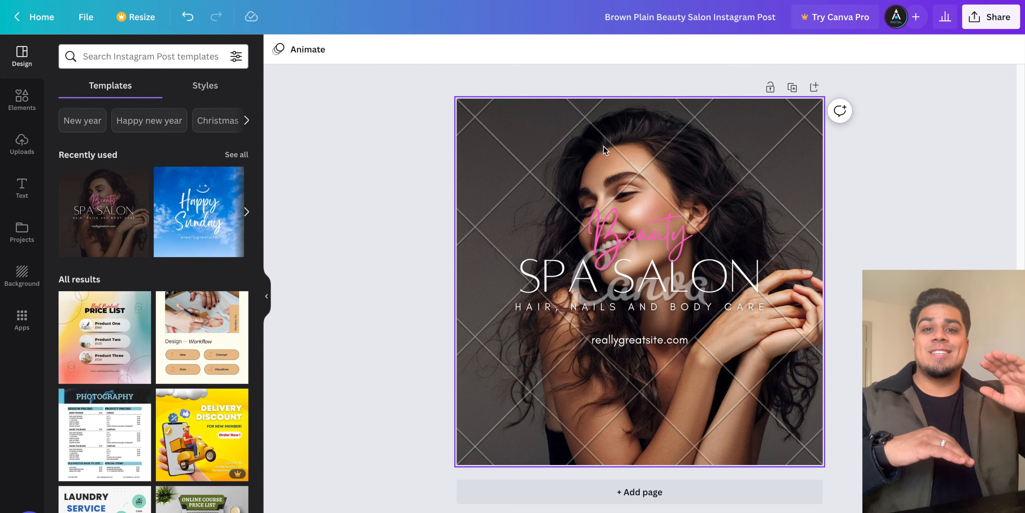
{"action": "key", "text": "ctrl+z"}
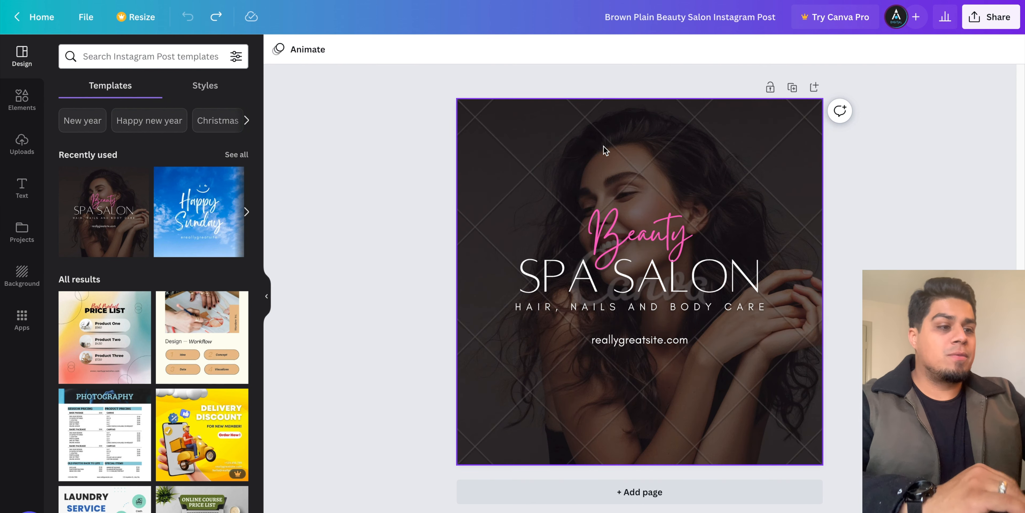
Move the dark overlay sideways to uncover the left half of the background photo
{"action": "left_click_drag", "start_coordinate": [729, 166], "coordinate": [858, 174]}
{"action": "left_click", "coordinate": [535, 142]}
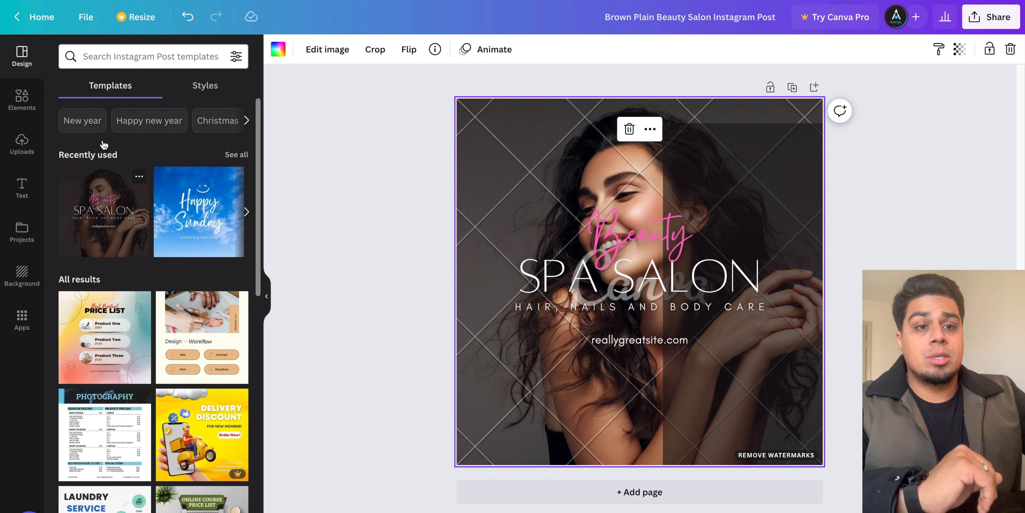
Replace the background photo of the woman with the uploaded construction-site image
{"action": "left_click", "coordinate": [12, 149]}
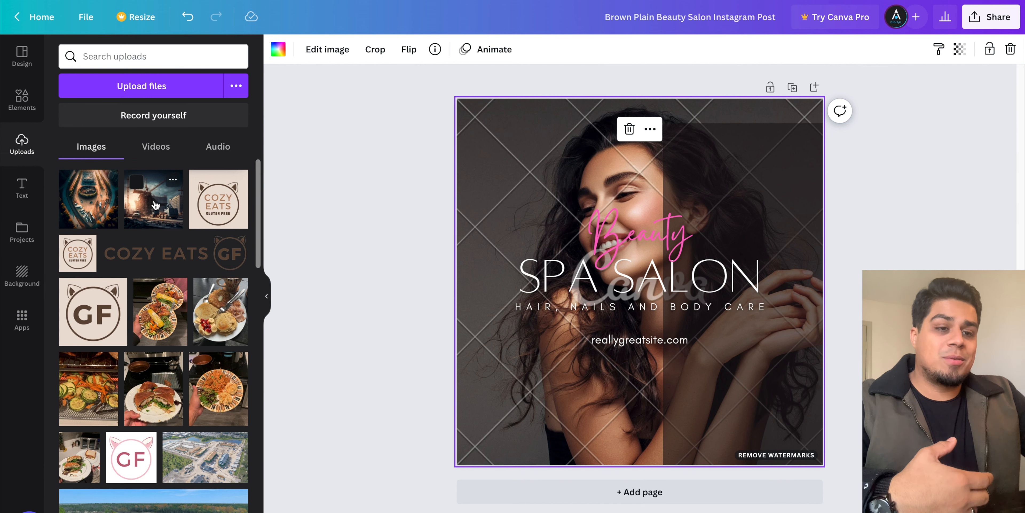
{"action": "scroll", "coordinate": [156, 204], "scroll_direction": "down", "scroll_amount": 1}
{"action": "scroll", "coordinate": [161, 204], "scroll_direction": "up", "scroll_amount": 1}
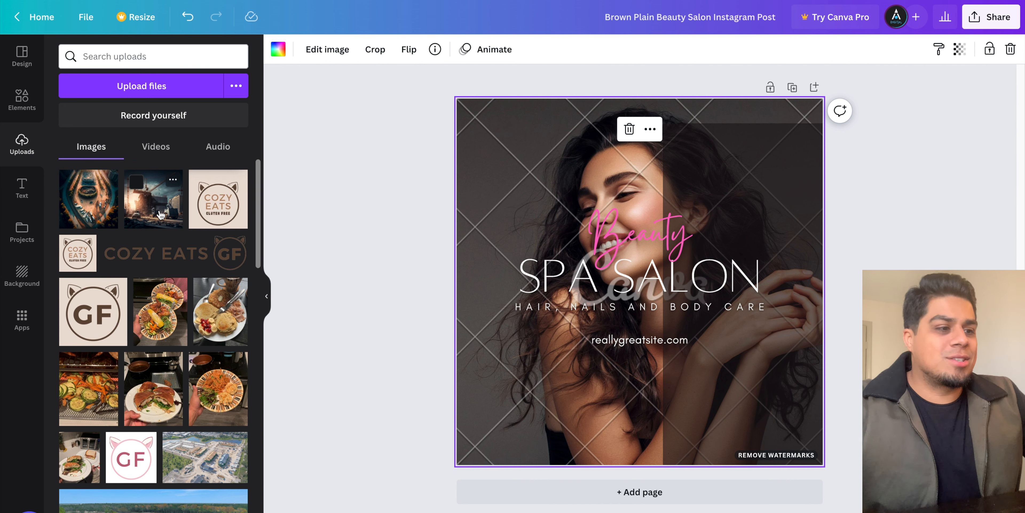
{"action": "left_click_drag", "start_coordinate": [158, 211], "coordinate": [468, 201]}
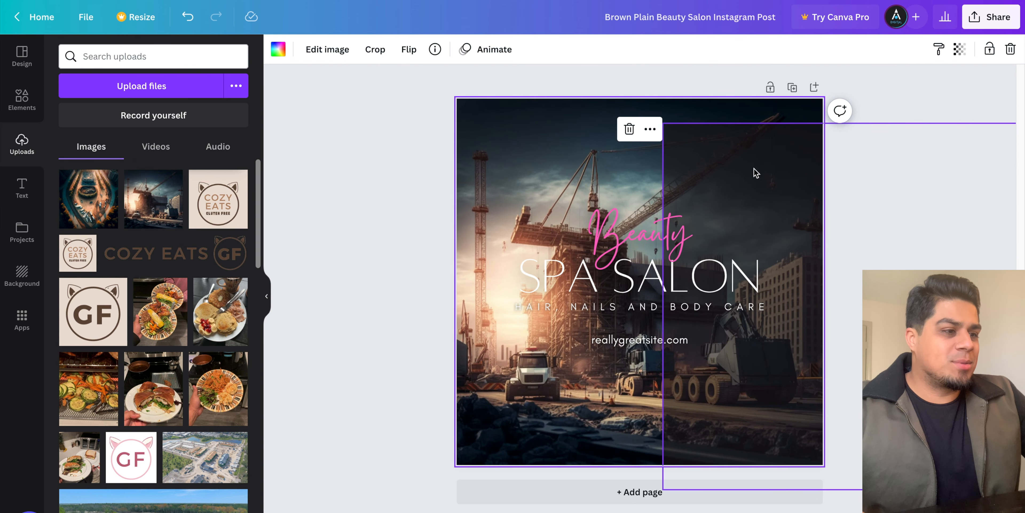
Move the dark overlay back over the whole background photo, and replace the word "Beauty" with "Construction"
{"action": "left_click_drag", "start_coordinate": [756, 173], "coordinate": [552, 144]}
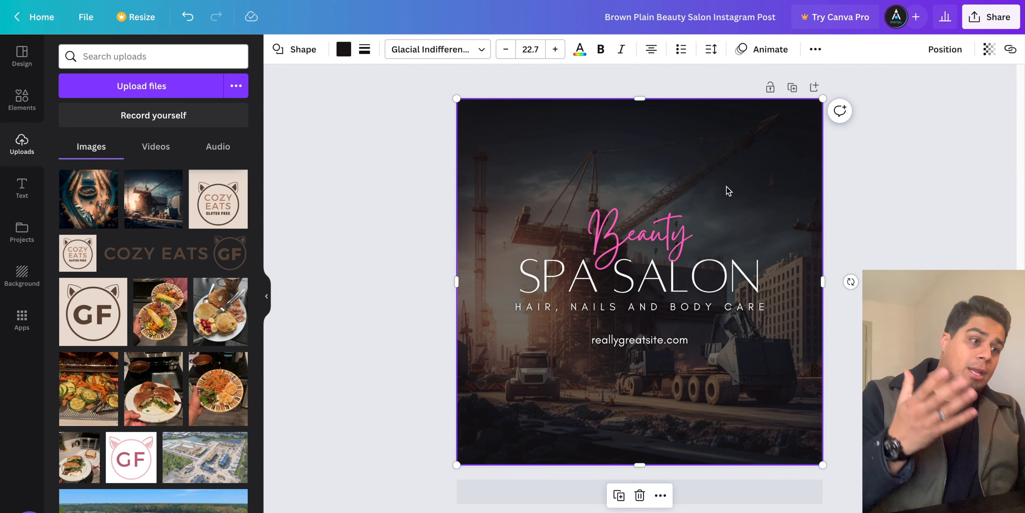
{"action": "left_click", "coordinate": [681, 218]}
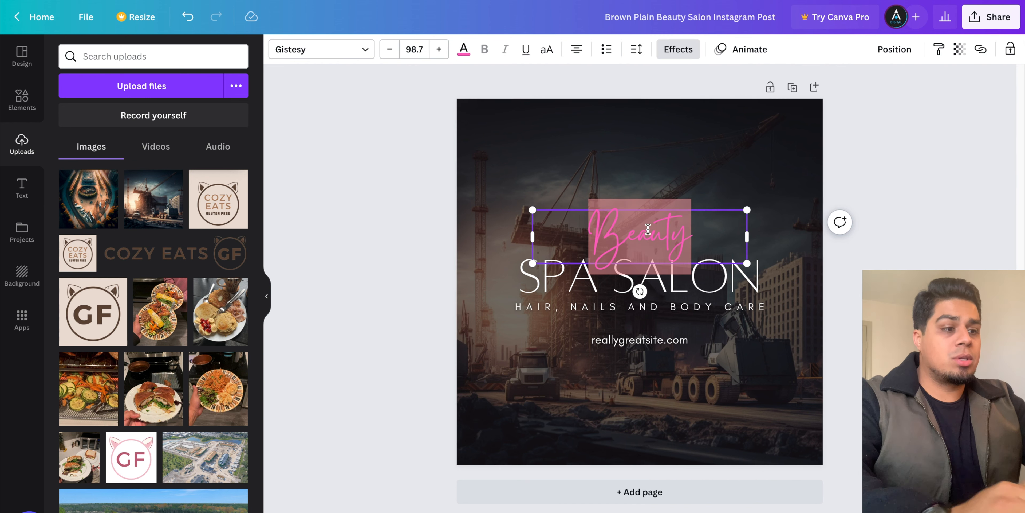
{"action": "type", "text": "Construction"}
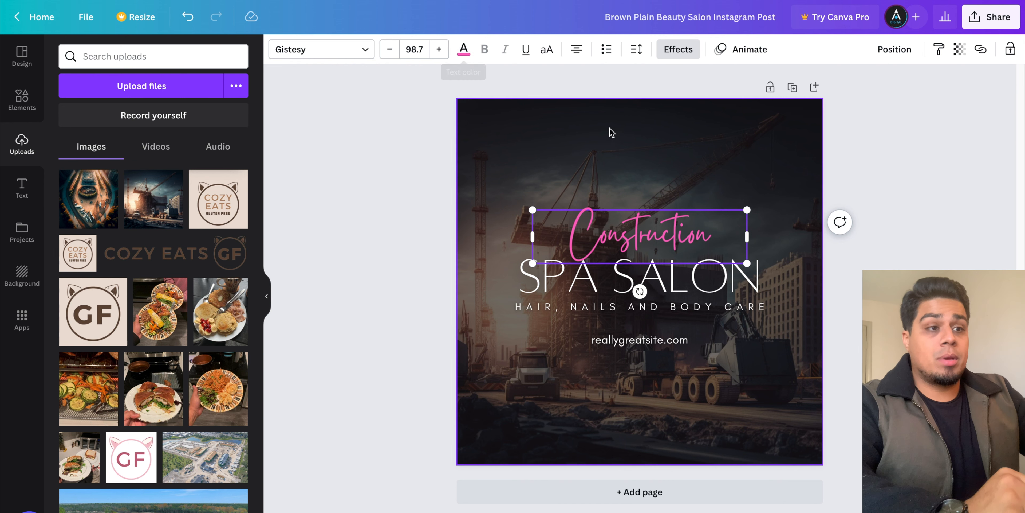
{"action": "left_click", "coordinate": [643, 167]}
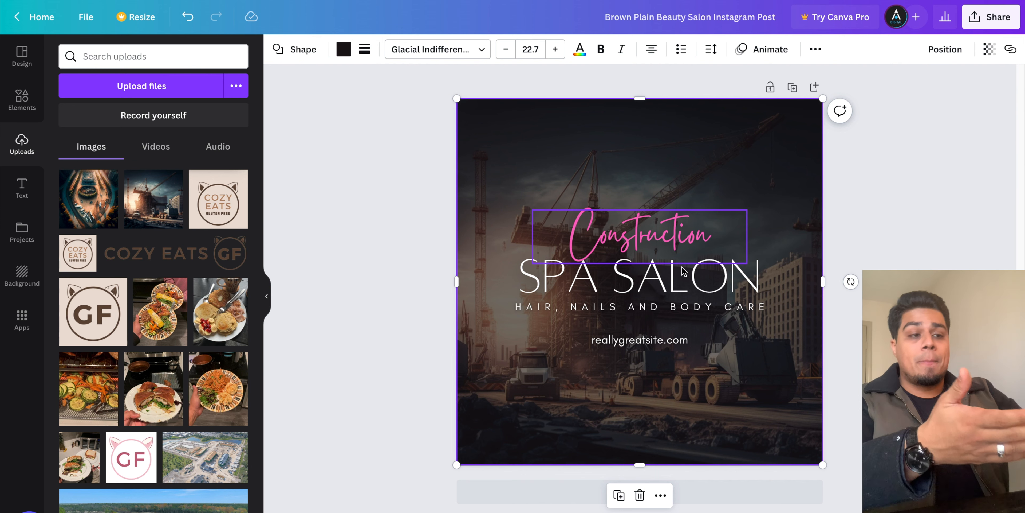
{"action": "left_click", "coordinate": [711, 257]}
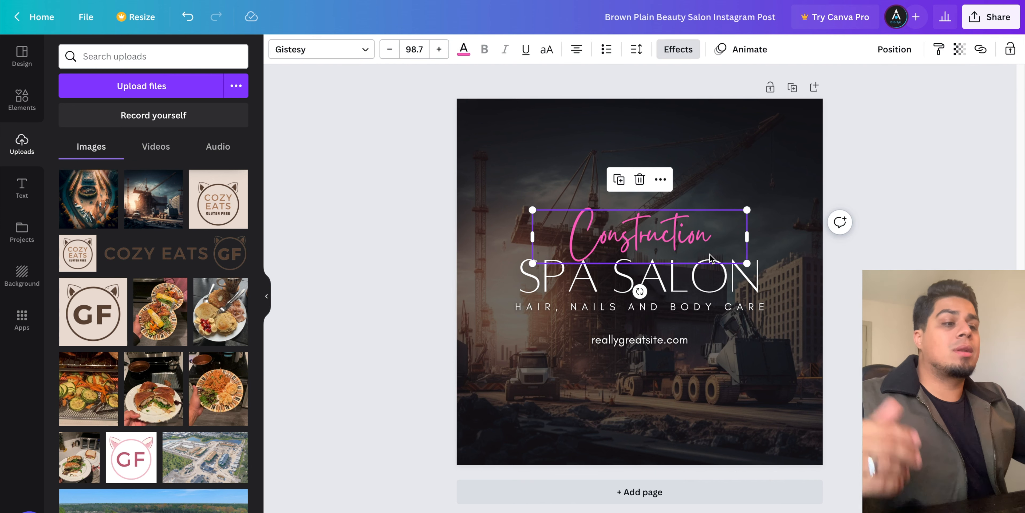
{"action": "left_click", "coordinate": [352, 55]}
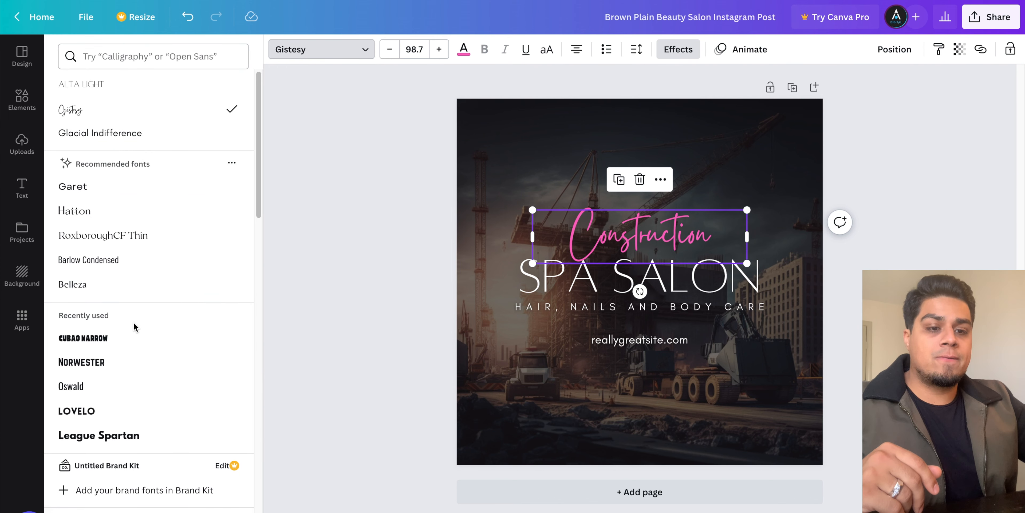
{"action": "scroll", "coordinate": [136, 328], "scroll_direction": "down", "scroll_amount": 2}
{"action": "scroll", "coordinate": [104, 313], "scroll_direction": "up", "scroll_amount": 2}
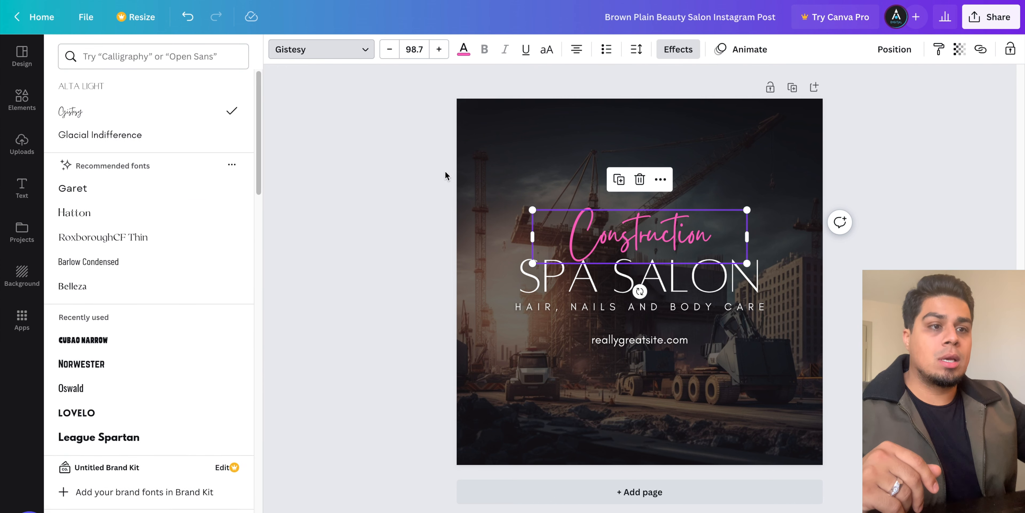
{"action": "left_click", "coordinate": [627, 231]}
{"action": "double_click", "coordinate": [614, 235]}
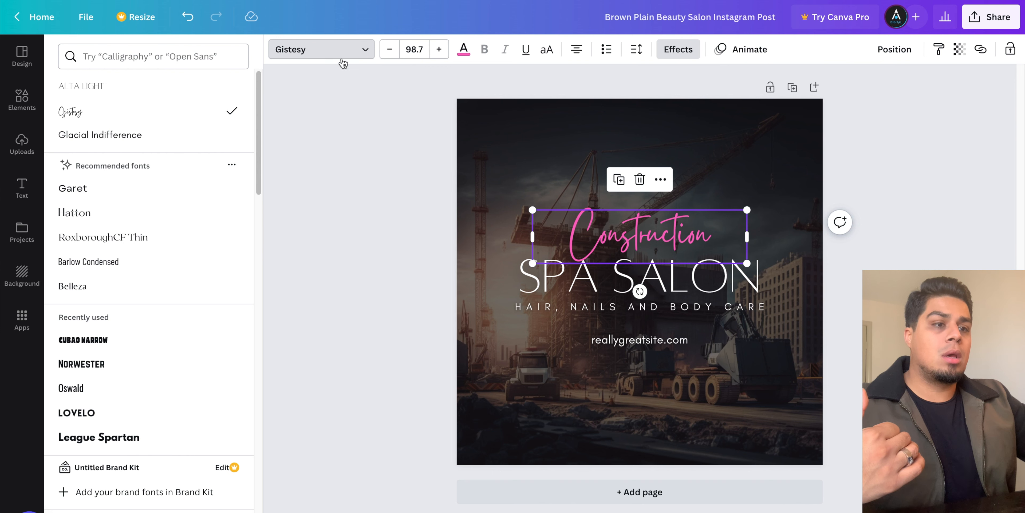
{"action": "left_click", "coordinate": [331, 52]}
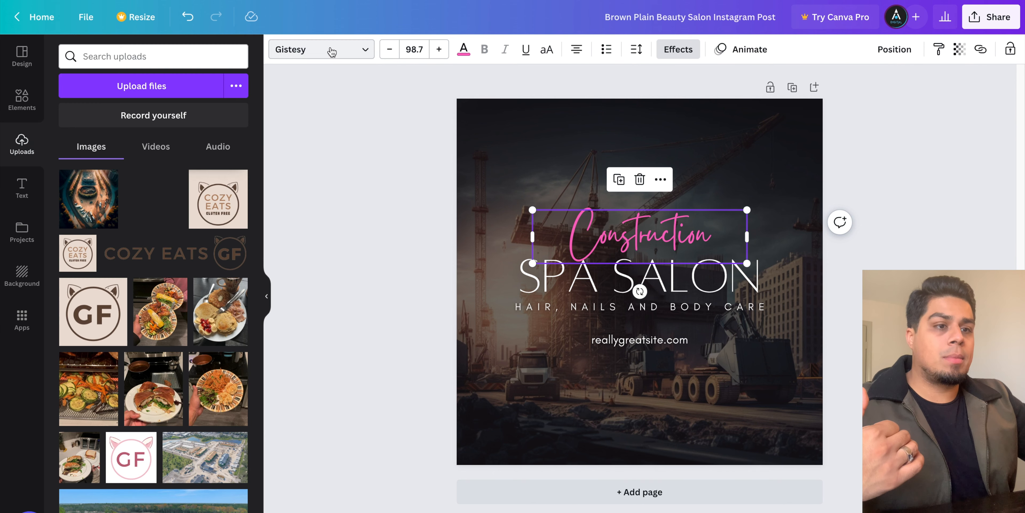
Try the Anton, Josefin Sans Regular and League Spartan fonts on the "Construction" heading
{"action": "left_click", "coordinate": [327, 48]}
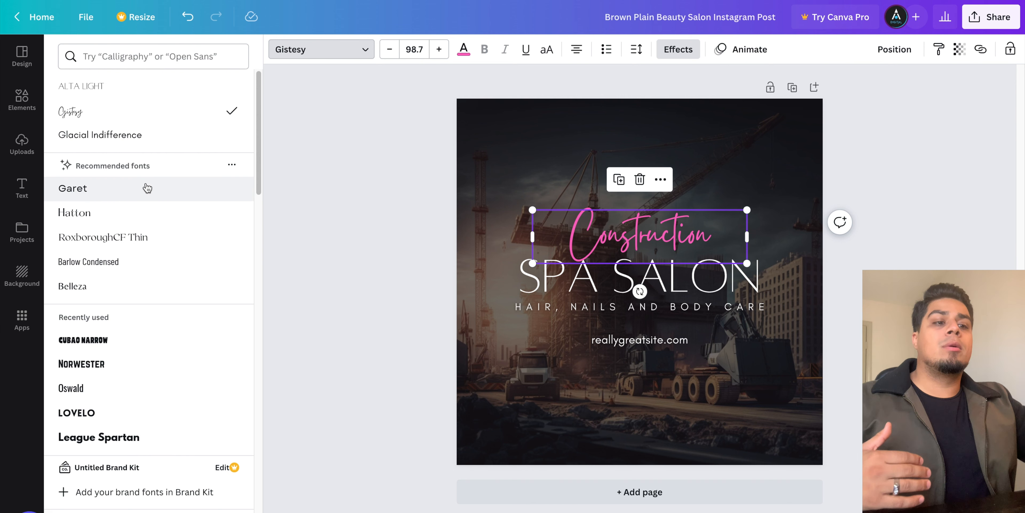
{"action": "scroll", "coordinate": [108, 260], "scroll_direction": "down", "scroll_amount": 1}
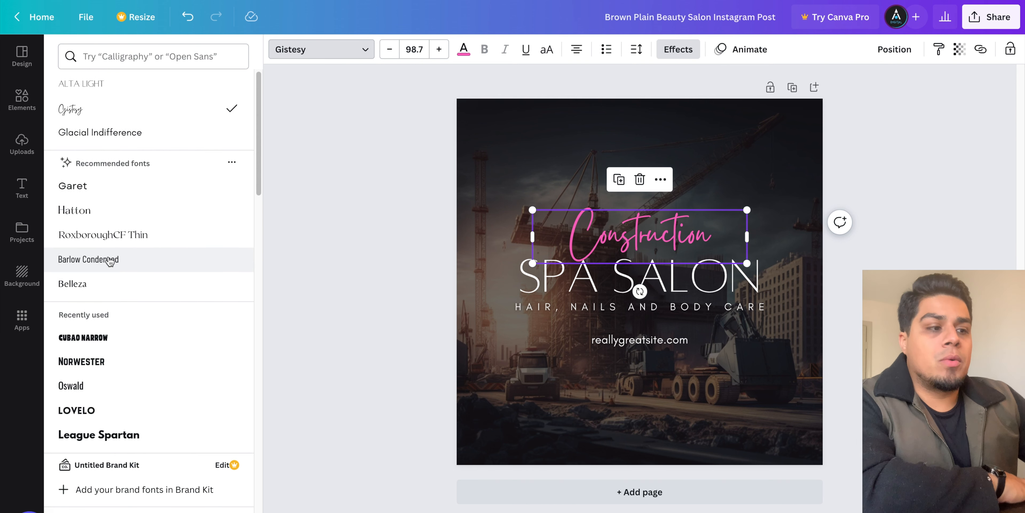
{"action": "scroll", "coordinate": [104, 257], "scroll_direction": "down", "scroll_amount": 5}
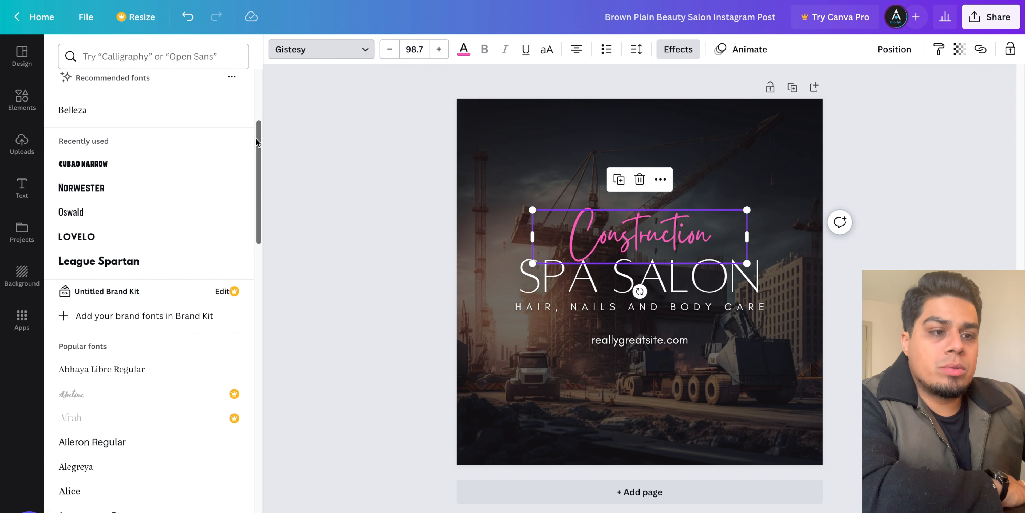
{"action": "scroll", "coordinate": [256, 154], "scroll_direction": "down", "scroll_amount": 1}
{"action": "left_click_drag", "start_coordinate": [256, 154], "coordinate": [277, 251]}
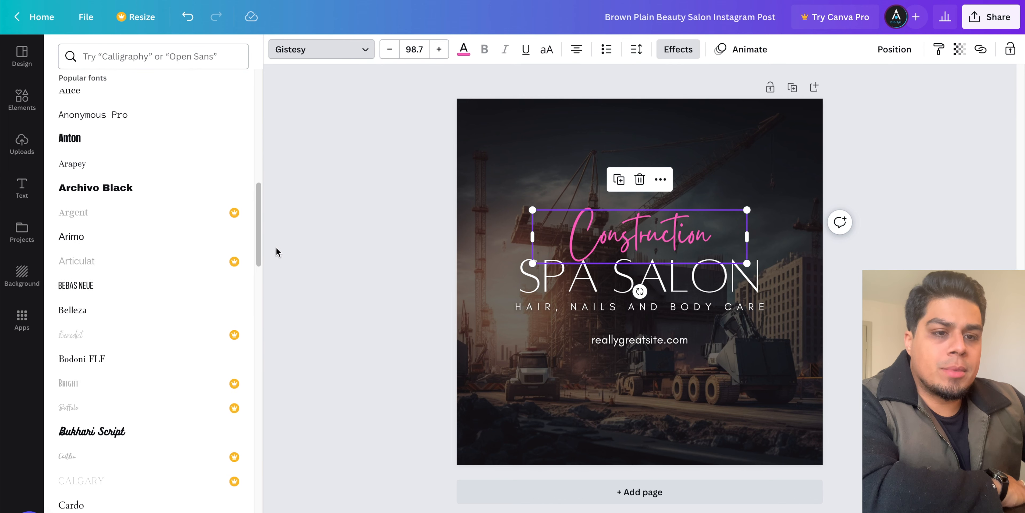
{"action": "left_click", "coordinate": [155, 137]}
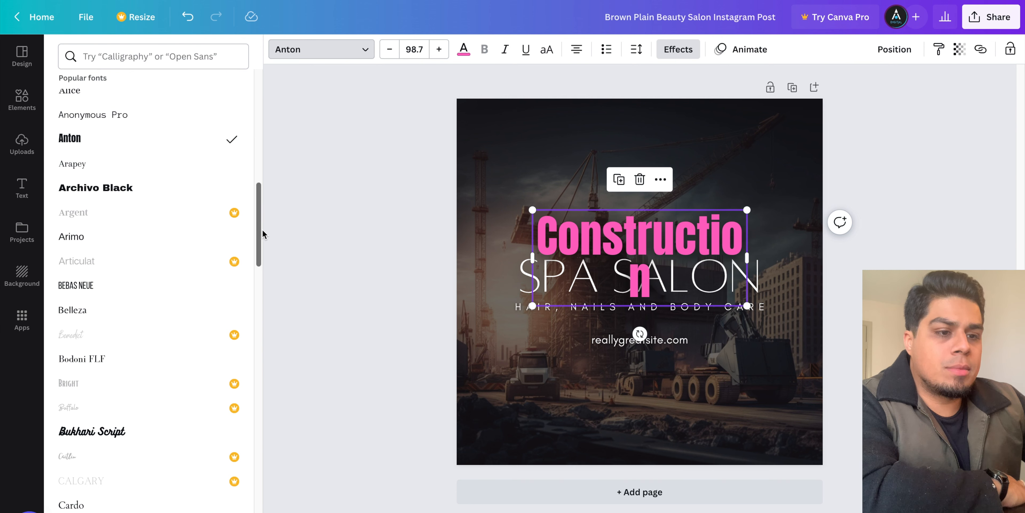
{"action": "left_click_drag", "start_coordinate": [262, 231], "coordinate": [249, 459]}
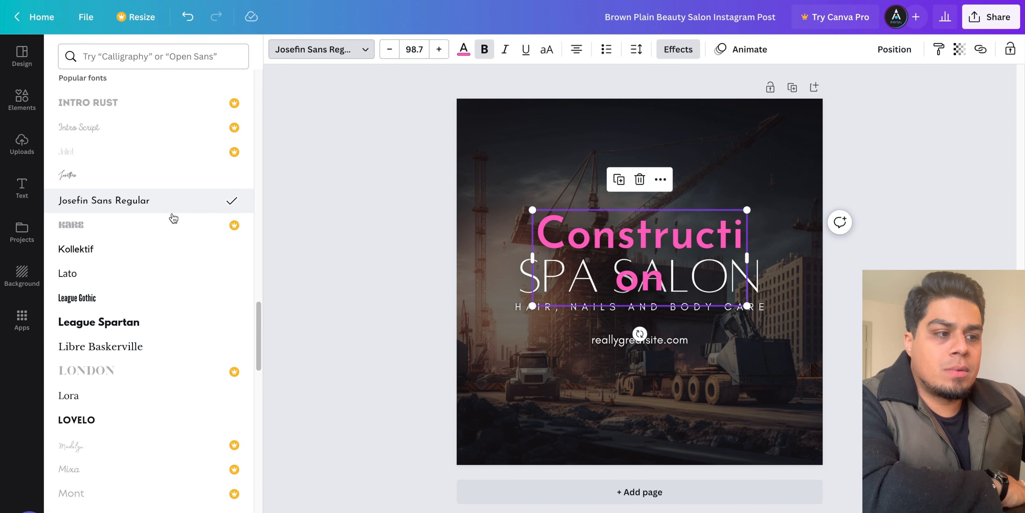
{"action": "left_click", "coordinate": [181, 322]}
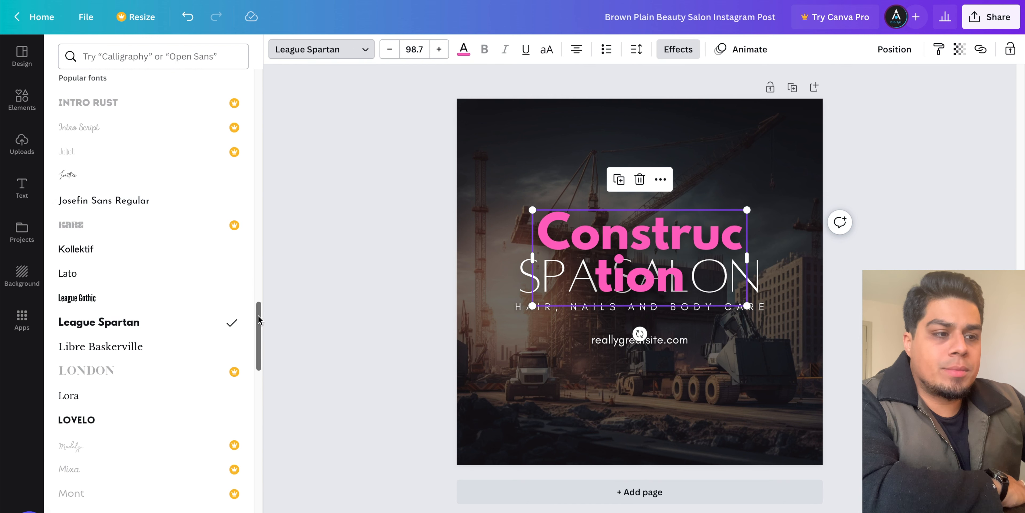
Set the "Construction" heading in the Norwester font at size 53.8
{"action": "left_click_drag", "start_coordinate": [258, 320], "coordinate": [258, 346]}
{"action": "left_click", "coordinate": [119, 296]}
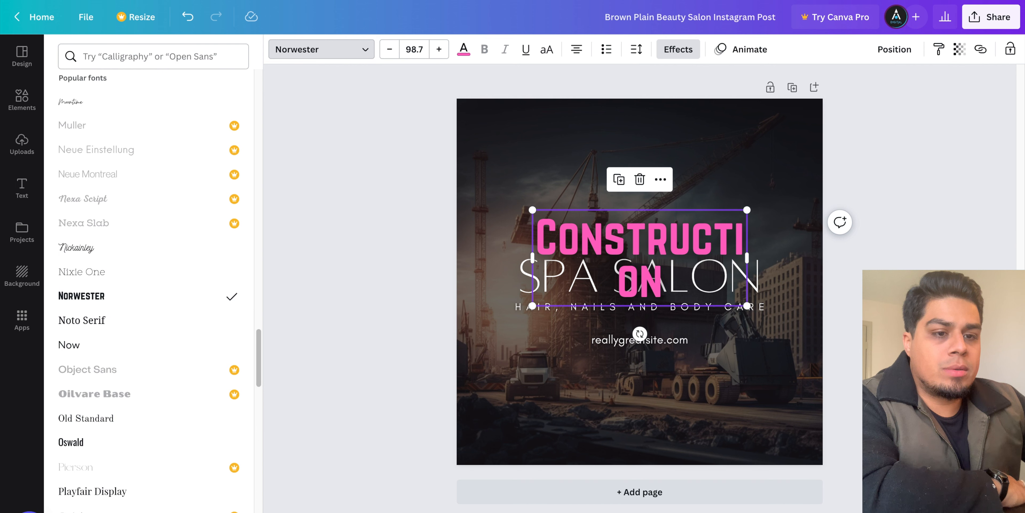
{"action": "left_click", "coordinate": [391, 49]}
{"action": "left_click", "coordinate": [391, 49]}
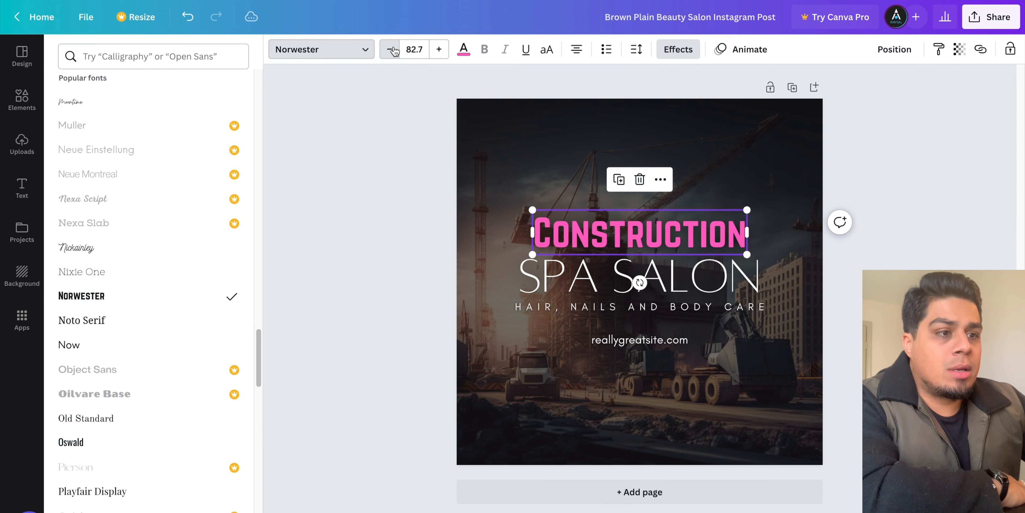
{"action": "left_click", "coordinate": [391, 50]}
{"action": "left_click", "coordinate": [391, 49]}
{"action": "left_click", "coordinate": [391, 49]}
{"action": "left_click", "coordinate": [391, 49]}
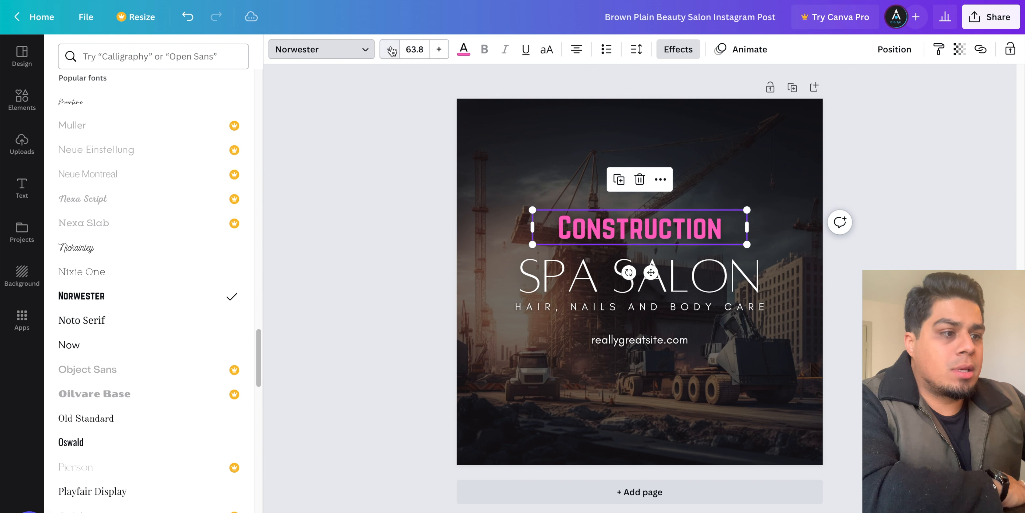
{"action": "left_click", "coordinate": [391, 49]}
{"action": "left_click", "coordinate": [391, 50]}
{"action": "left_click", "coordinate": [391, 50]}
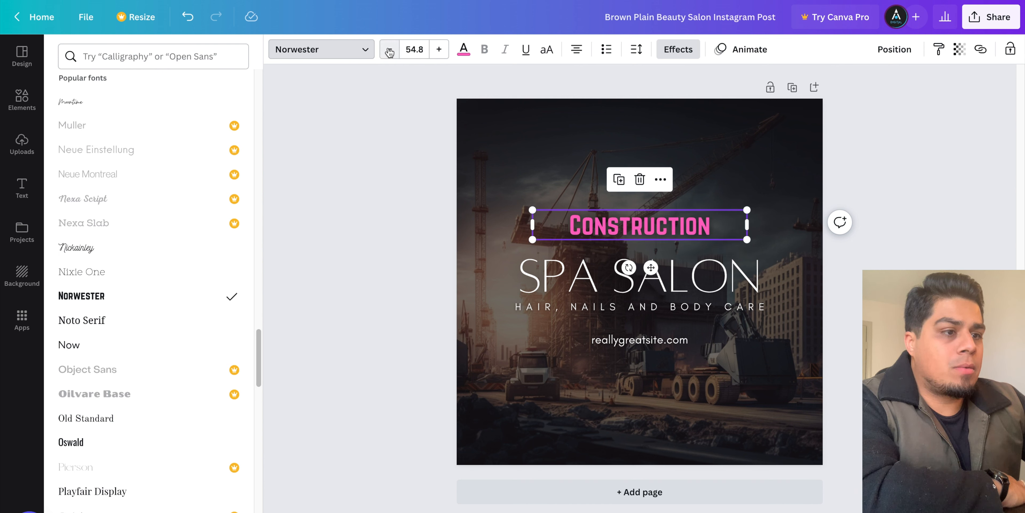
{"action": "left_click", "coordinate": [389, 49]}
Move the "Construction" heading down so it sits directly above the "SPA SALON" text
{"action": "left_click", "coordinate": [764, 251]}
{"action": "left_click", "coordinate": [665, 237]}
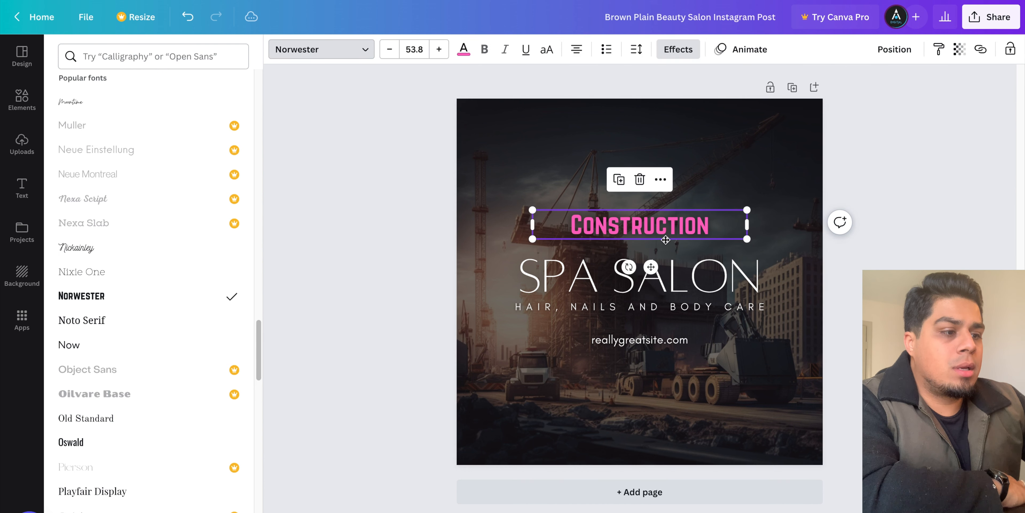
{"action": "left_click_drag", "start_coordinate": [665, 239], "coordinate": [665, 253]}
Replace the "SPA SALON" text with "24/7"
{"action": "left_click", "coordinate": [716, 269]}
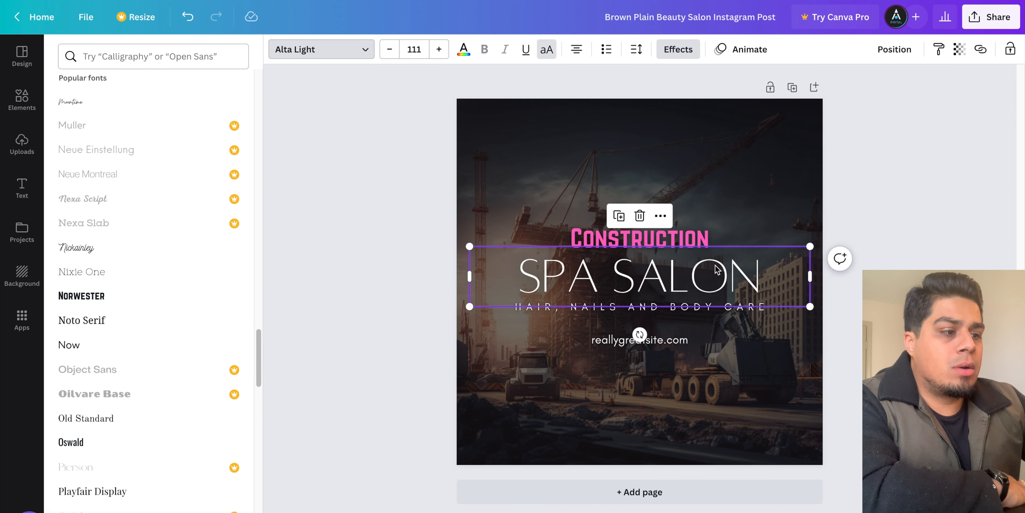
{"action": "left_click", "coordinate": [717, 270]}
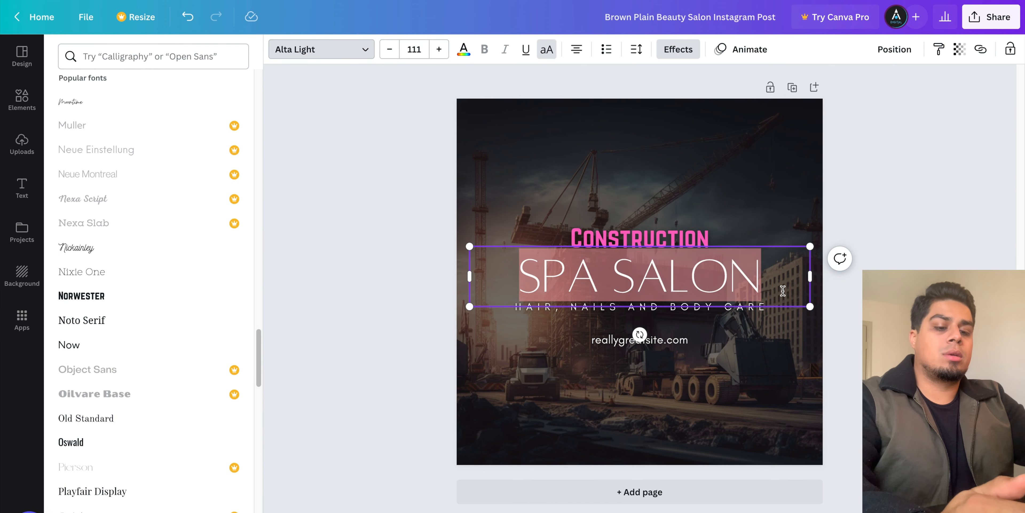
{"action": "type", "text": "24/7"}
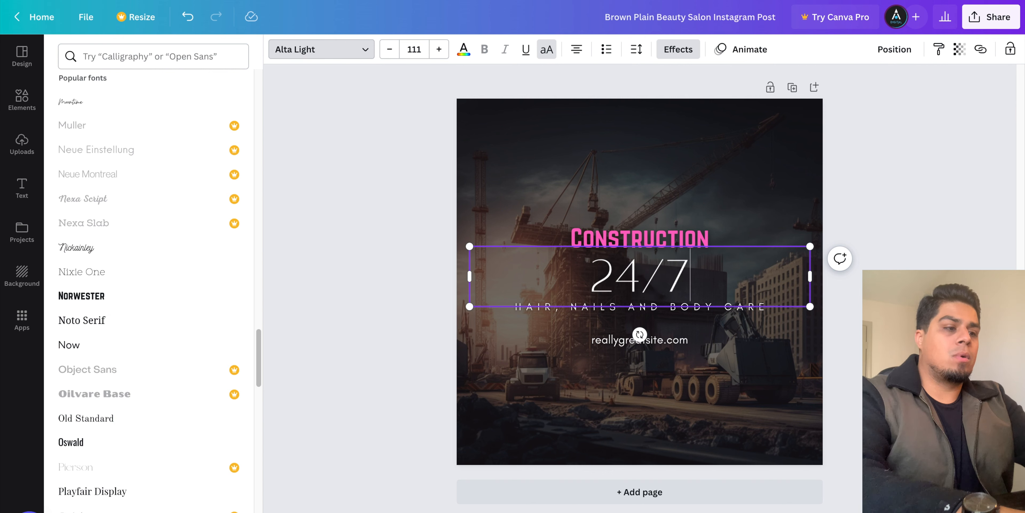
{"action": "left_click", "coordinate": [730, 280]}
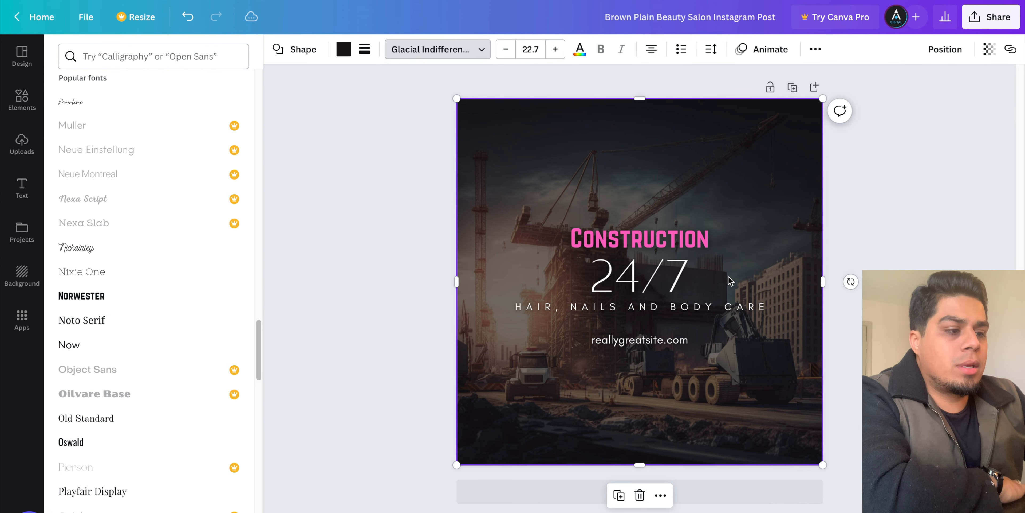
{"action": "left_click", "coordinate": [652, 242]}
{"action": "left_click", "coordinate": [464, 50]}
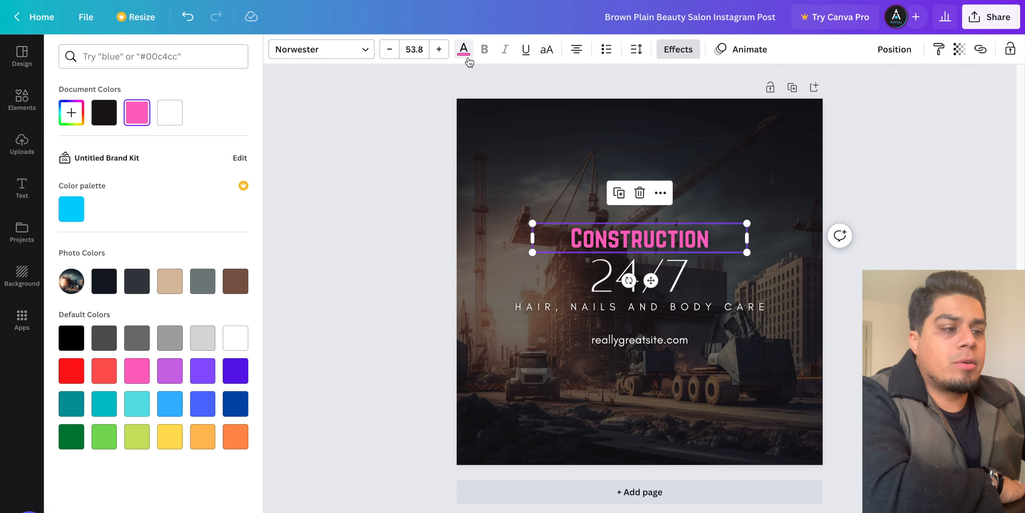
{"action": "left_click", "coordinate": [575, 181]}
Enlarge the "24/7" text to font size 145
{"action": "left_click", "coordinate": [637, 274]}
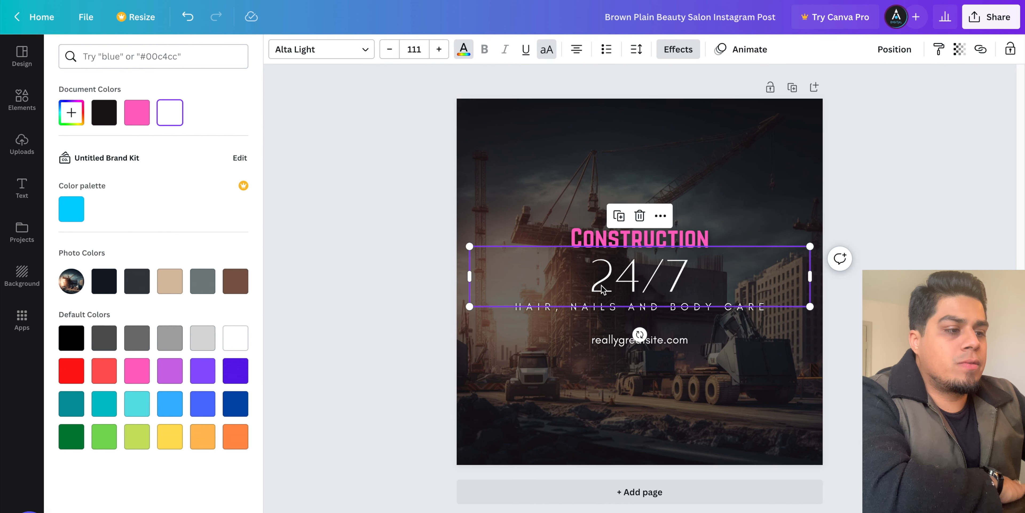
{"action": "left_click", "coordinate": [444, 52]}
{"action": "left_click", "coordinate": [444, 52]}
{"action": "left_click", "coordinate": [443, 53]}
{"action": "left_click", "coordinate": [444, 53]}
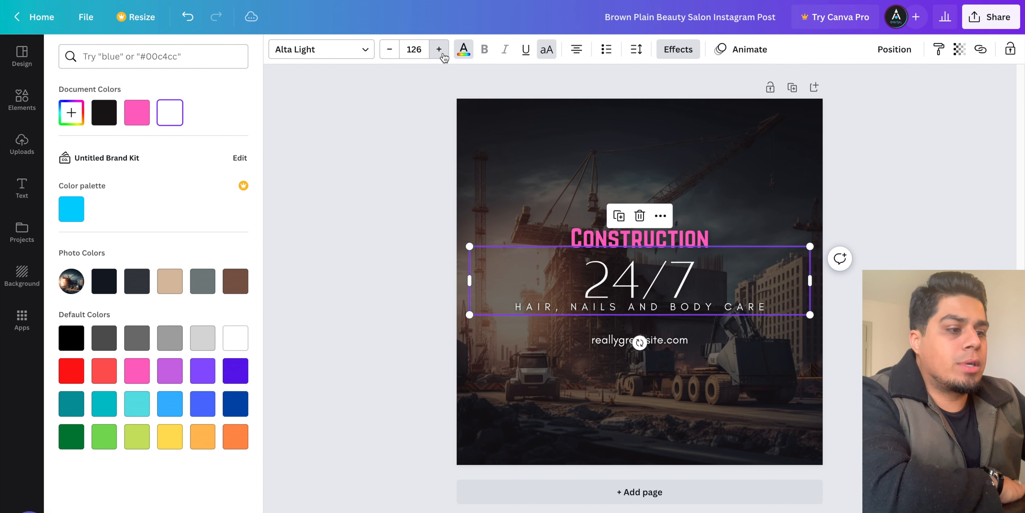
{"action": "left_click", "coordinate": [439, 49]}
{"action": "left_click", "coordinate": [440, 49]}
{"action": "left_click", "coordinate": [439, 49]}
{"action": "left_click", "coordinate": [440, 49]}
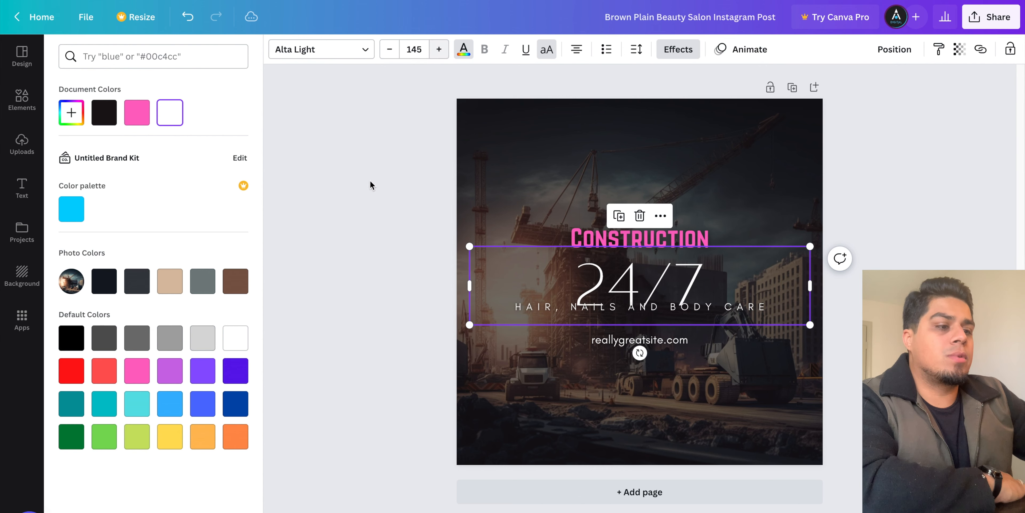
Move the "Construction" heading and the "24/7" text up together, clear of the "Hair, nails and body care" line
{"action": "left_click", "coordinate": [492, 270]}
{"action": "left_click", "coordinate": [614, 222], "text": "shift"}
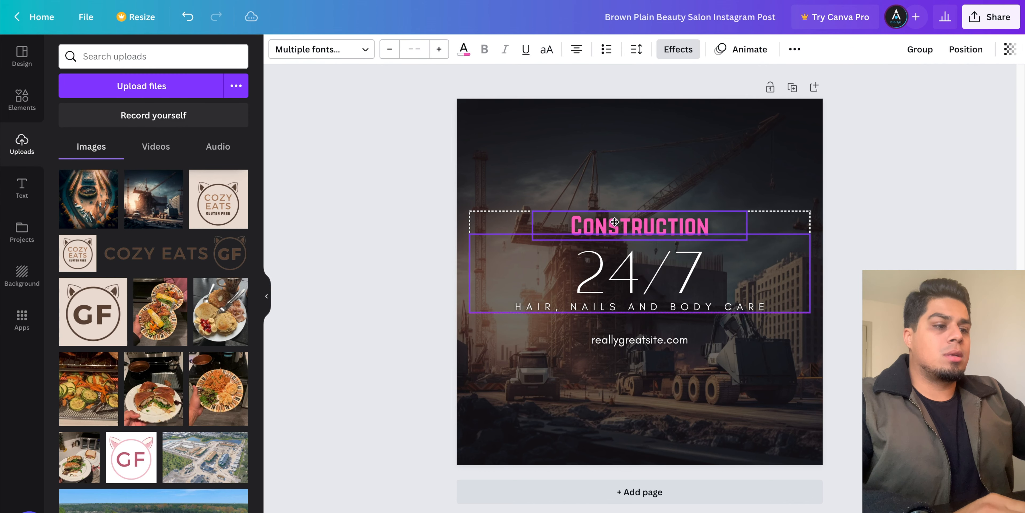
{"action": "left_click_drag", "start_coordinate": [614, 221], "coordinate": [615, 211]}
Replace the "Hair, nails and body care" line with "Blogs, videos, & more"
{"action": "left_click", "coordinate": [686, 312]}
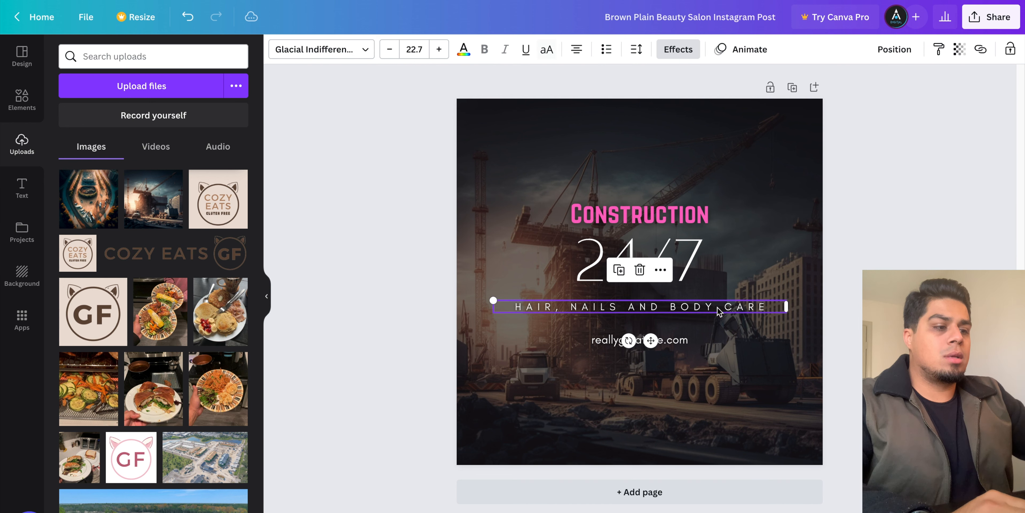
{"action": "left_click", "coordinate": [699, 310]}
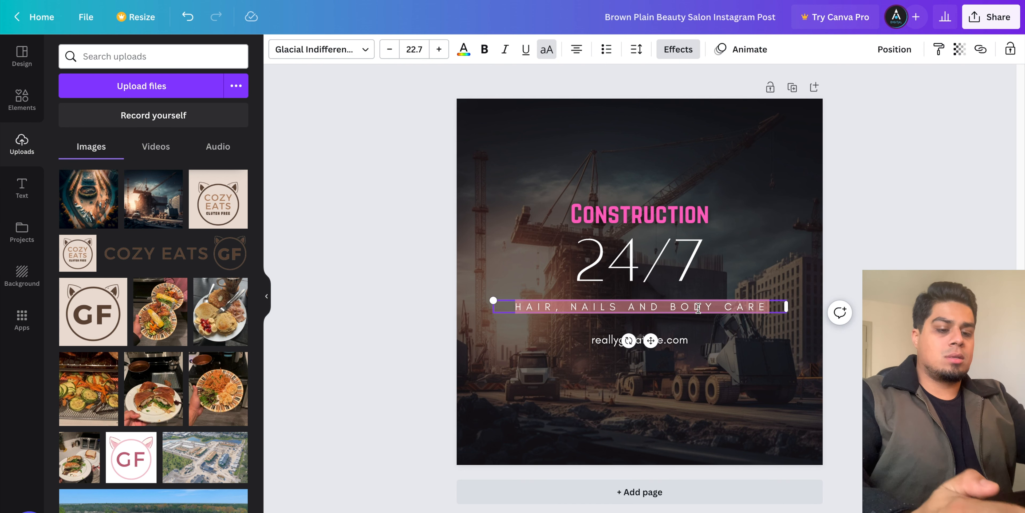
{"action": "type", "text": "ww"}
{"action": "key", "text": "ctrl+a"}
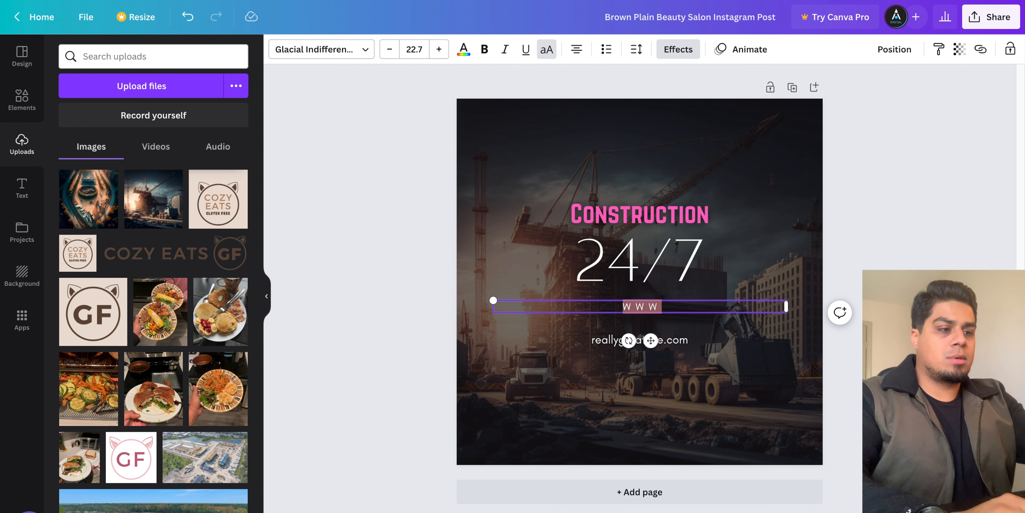
{"action": "key", "text": "BackSpace"}
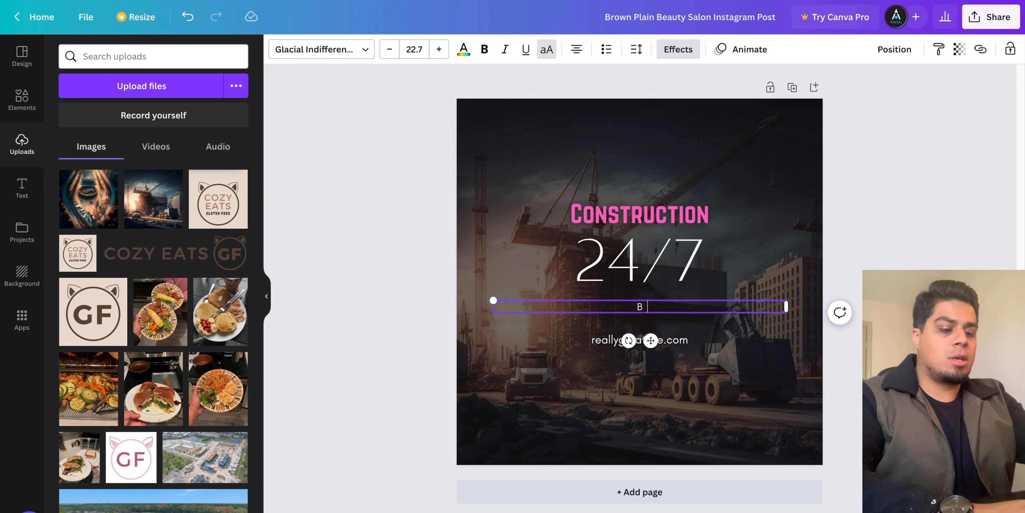
{"action": "type", "text": "blogs, b"}
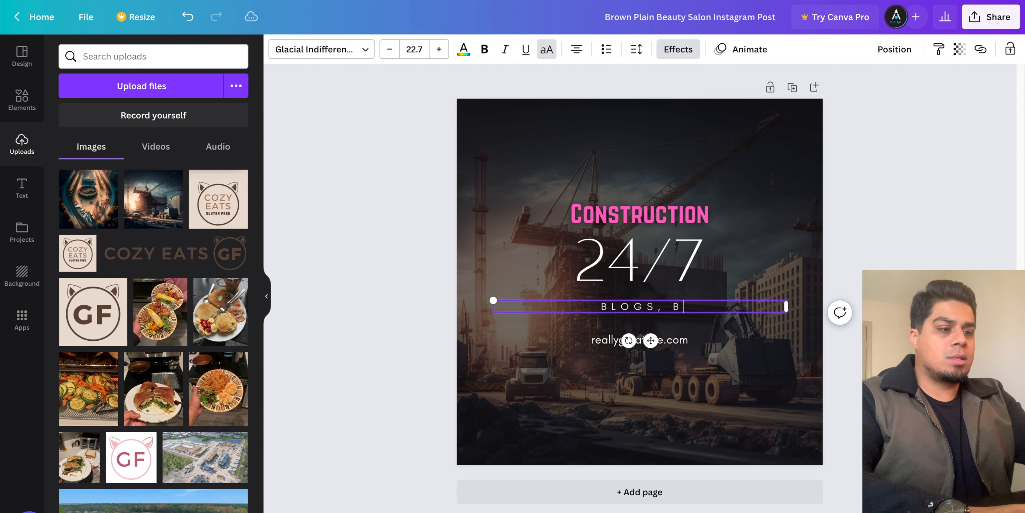
{"action": "type", "text": "ideo"}
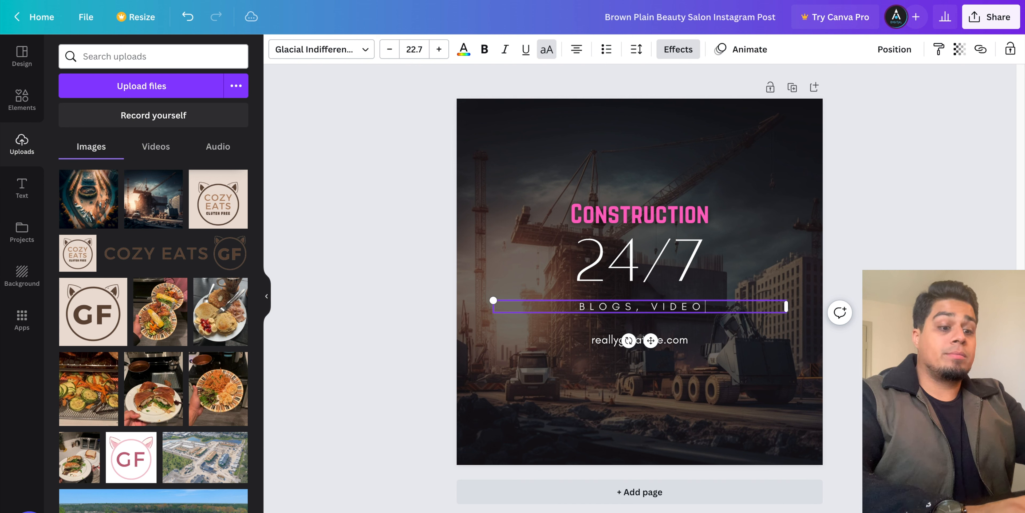
{"action": "type", "text": "s, & more"}
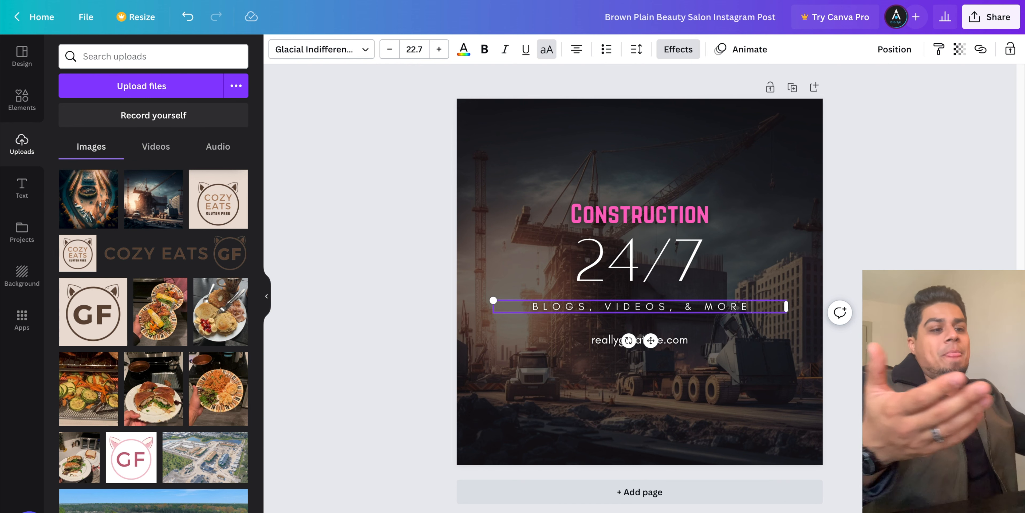
{"action": "left_click", "coordinate": [914, 198]}
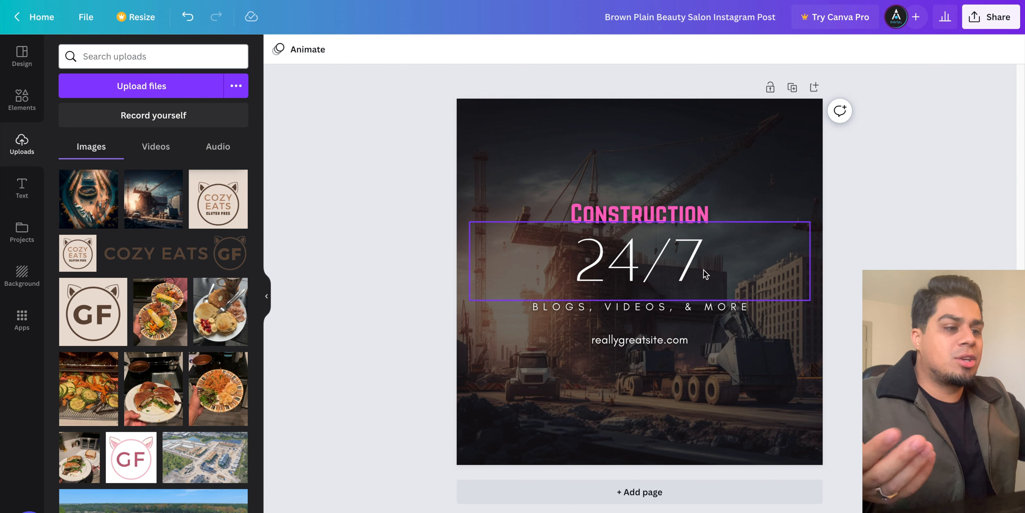
{"action": "double_click", "coordinate": [655, 345]}
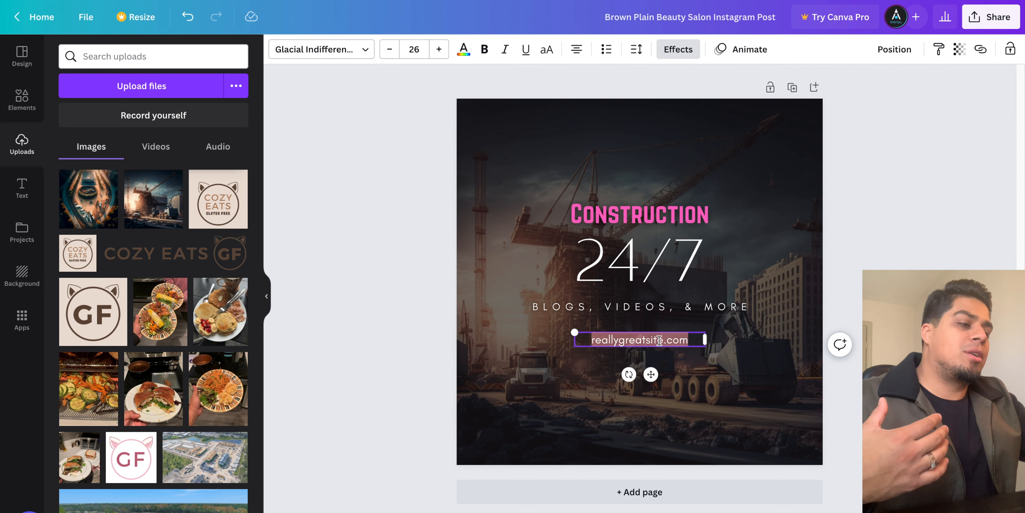
{"action": "left_click_drag", "start_coordinate": [663, 340], "coordinate": [689, 339]}
{"action": "double_click", "coordinate": [637, 342]}
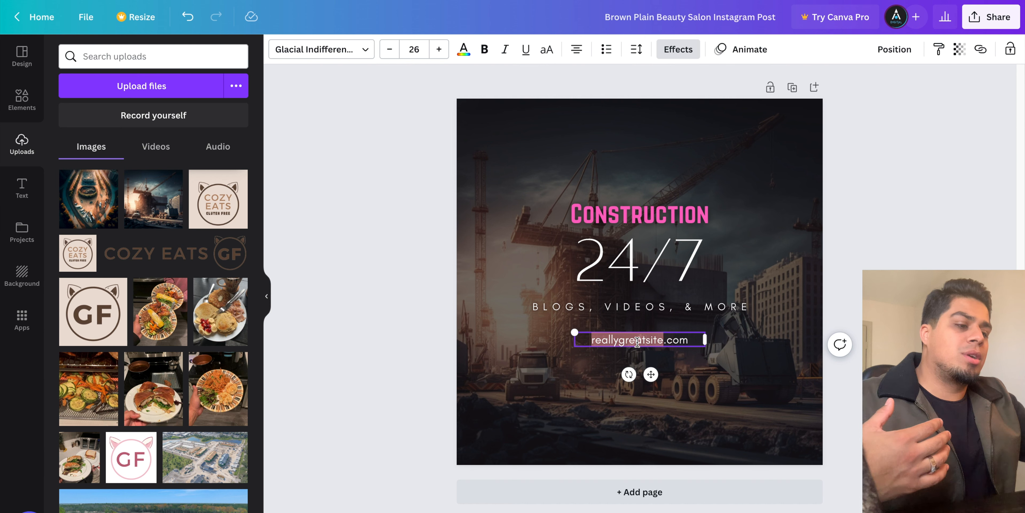
{"action": "left_click", "coordinate": [479, 219]}
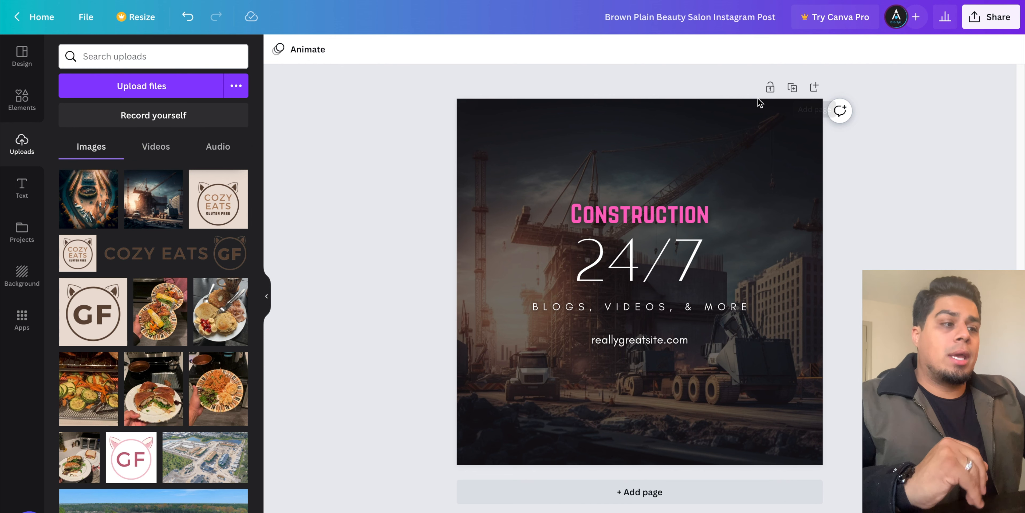
Duplicate the page and delete the "Construction" heading from the copy
{"action": "left_click", "coordinate": [793, 89]}
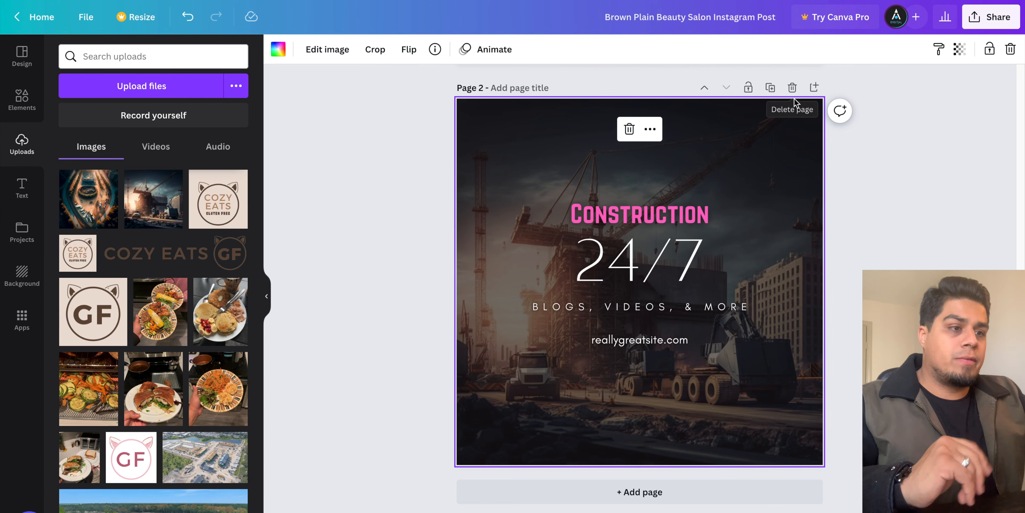
{"action": "scroll", "coordinate": [773, 127], "scroll_direction": "up", "scroll_amount": 5}
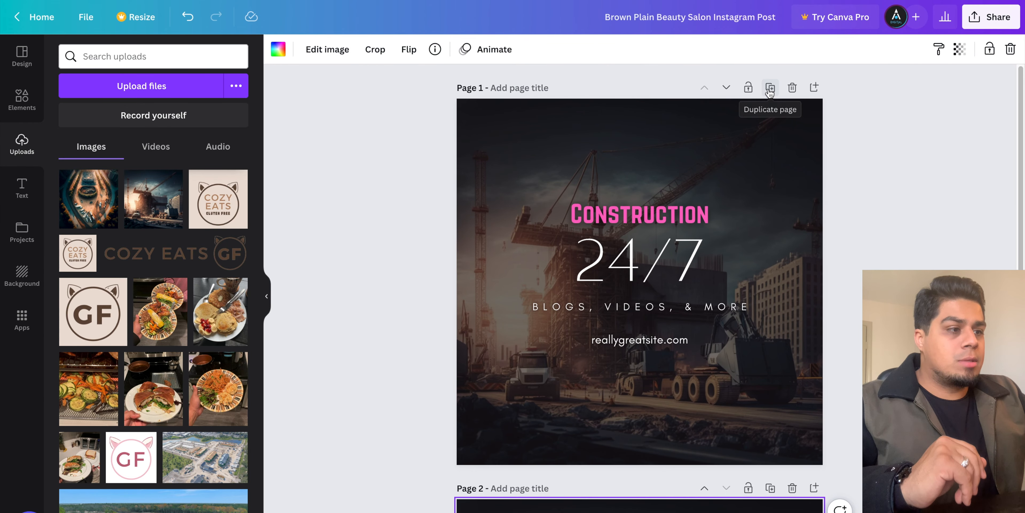
{"action": "scroll", "coordinate": [770, 91], "scroll_direction": "down", "scroll_amount": 5}
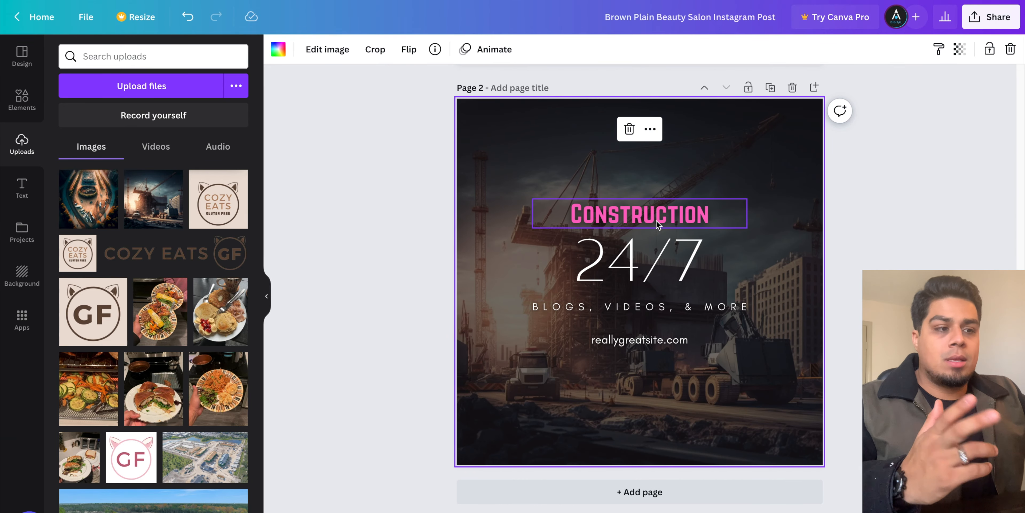
{"action": "left_click", "coordinate": [655, 222]}
{"action": "key", "text": "Delete"}
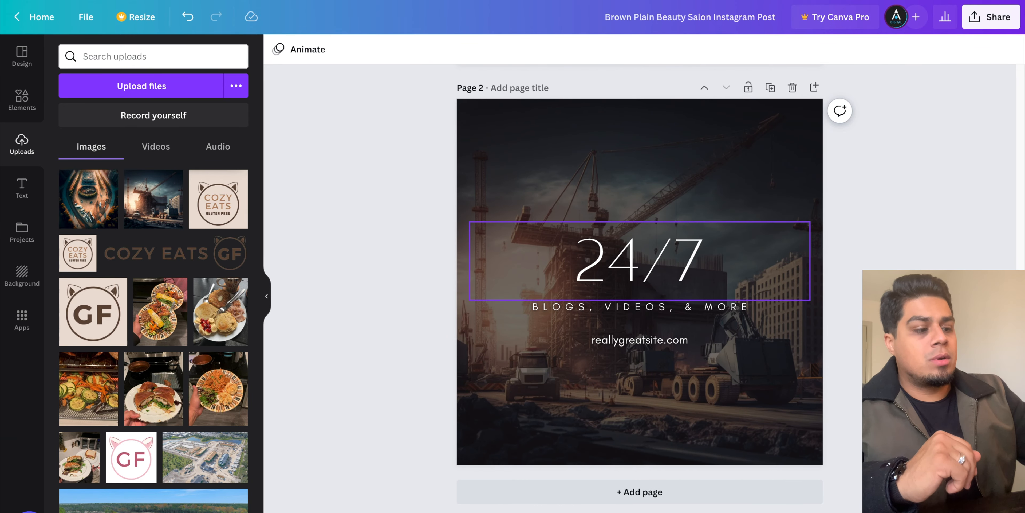
Try the pink "GLOW" font combination on page 2, then delete it
{"action": "left_click", "coordinate": [24, 102]}
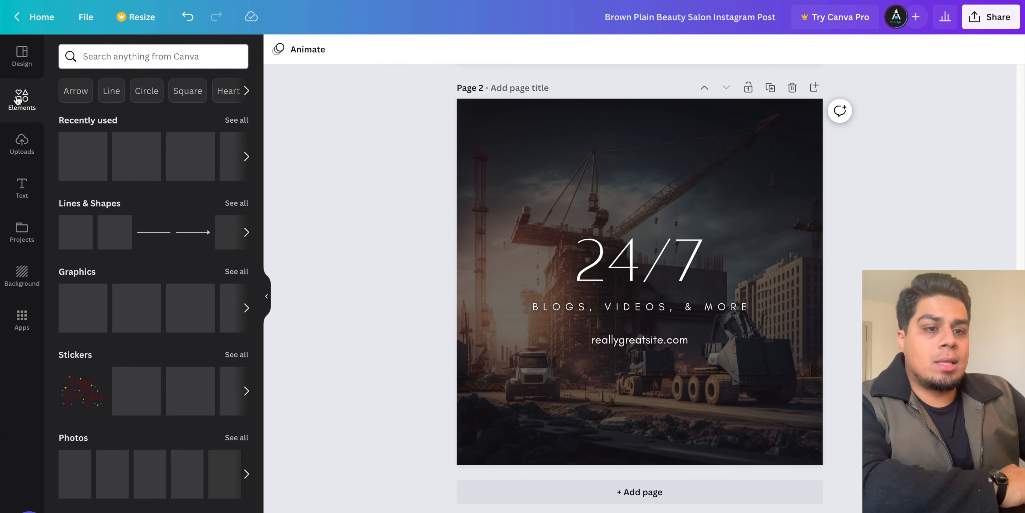
{"action": "left_click", "coordinate": [22, 187]}
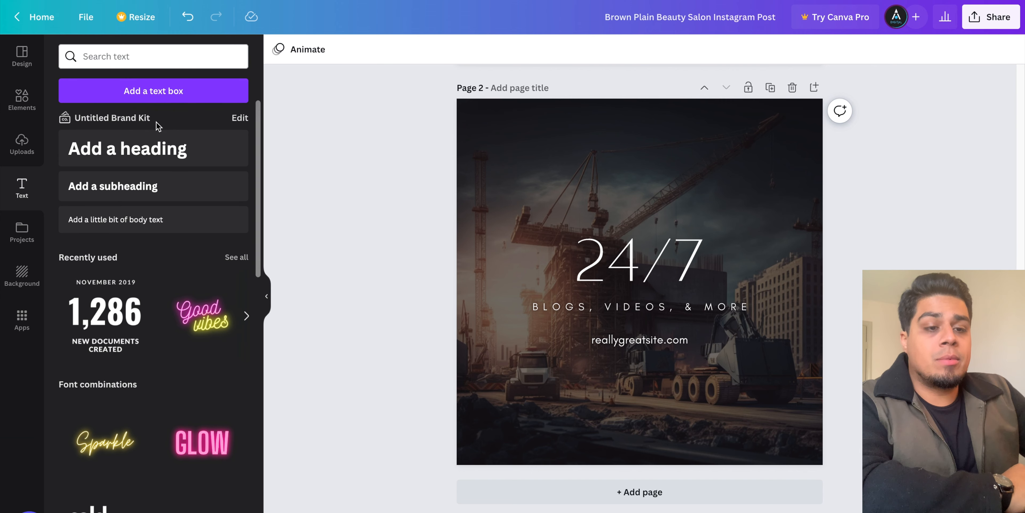
{"action": "scroll", "coordinate": [152, 306], "scroll_direction": "down", "scroll_amount": 5}
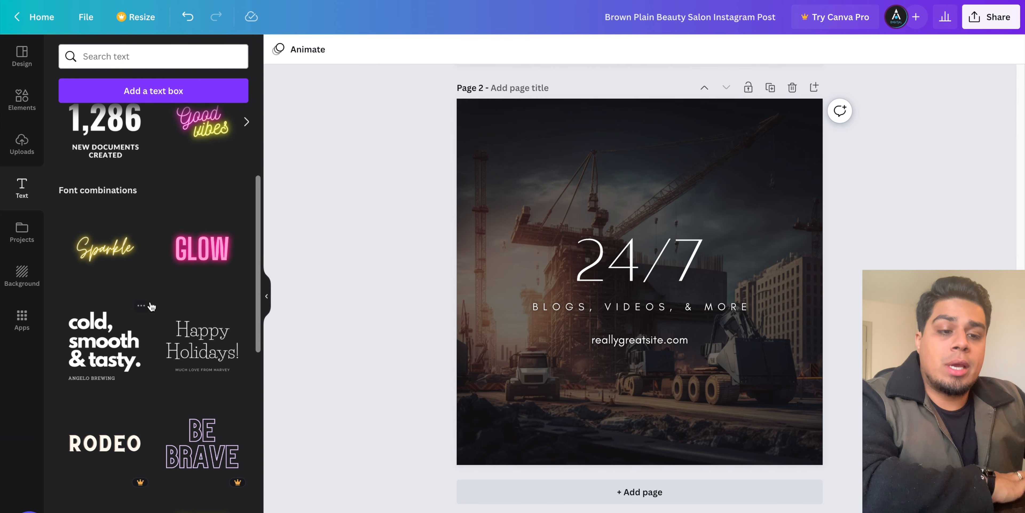
{"action": "left_click", "coordinate": [197, 245]}
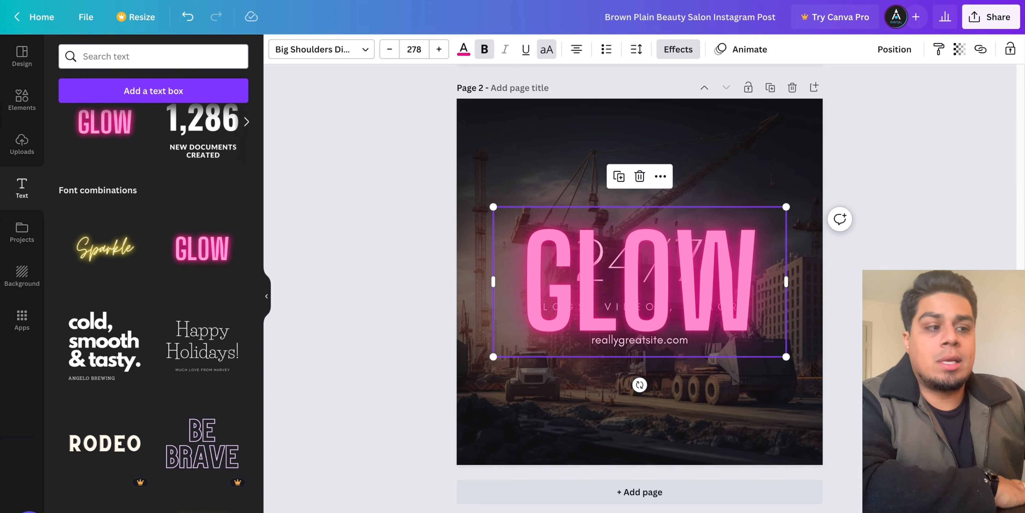
{"action": "key", "text": "Delete"}
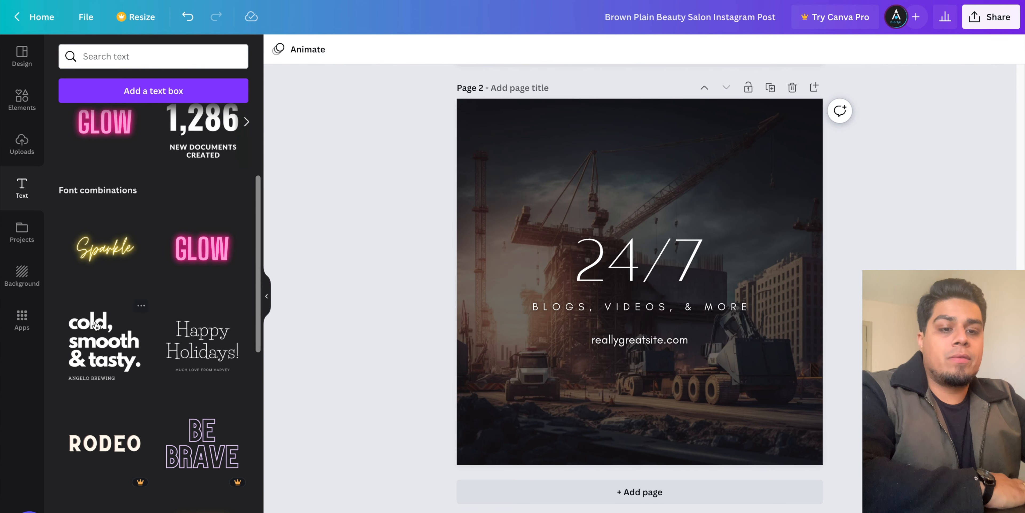
Add the "cold, smooth & tasty." font combination to page 2 and move it to the page's upper-left corner
{"action": "left_click", "coordinate": [91, 335]}
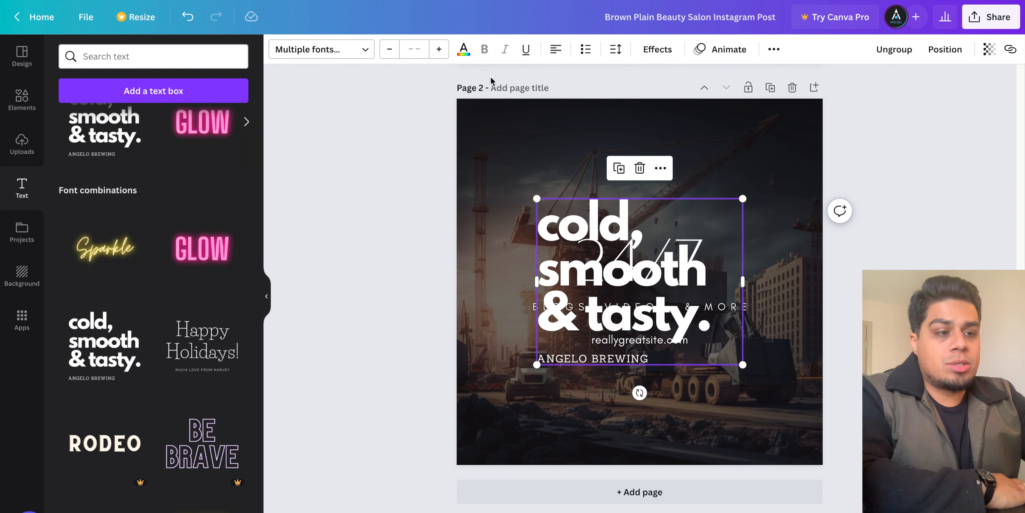
{"action": "left_click", "coordinate": [544, 160]}
{"action": "left_click_drag", "start_coordinate": [593, 262], "coordinate": [516, 174]}
Delete the "24/7", "Blogs, videos, & more" and "reallygreatsite.com" texts from page 2
{"action": "left_click", "coordinate": [758, 297]}
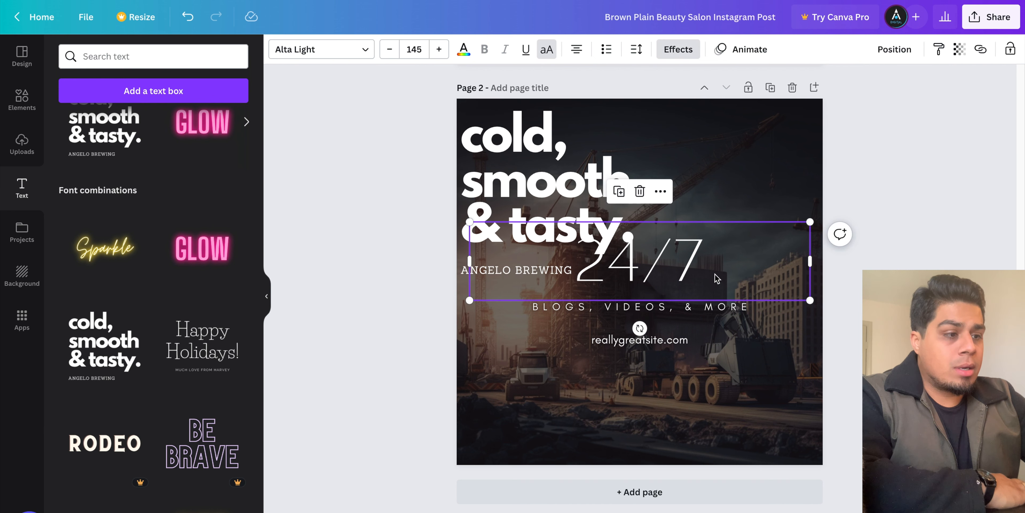
{"action": "key", "text": "Delete"}
{"action": "left_click", "coordinate": [693, 308]}
{"action": "key", "text": "Delete"}
{"action": "left_click", "coordinate": [644, 341]}
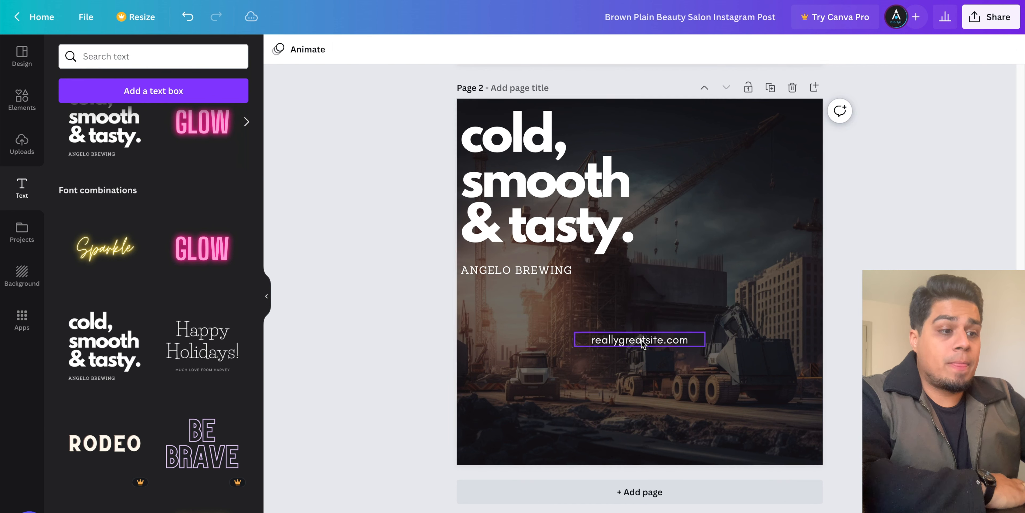
{"action": "key", "text": "Delete"}
Move the "cold, smooth & tasty." text group to the lower-left part of page 2, set in from the edges
{"action": "left_click", "coordinate": [503, 181]}
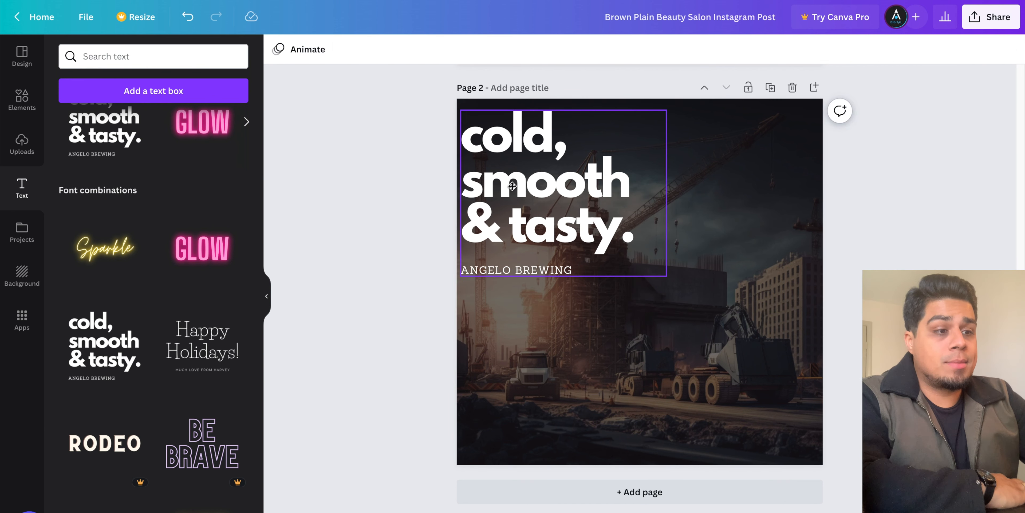
{"action": "left_click_drag", "start_coordinate": [503, 181], "coordinate": [530, 195]}
{"action": "key", "text": "Escape"}
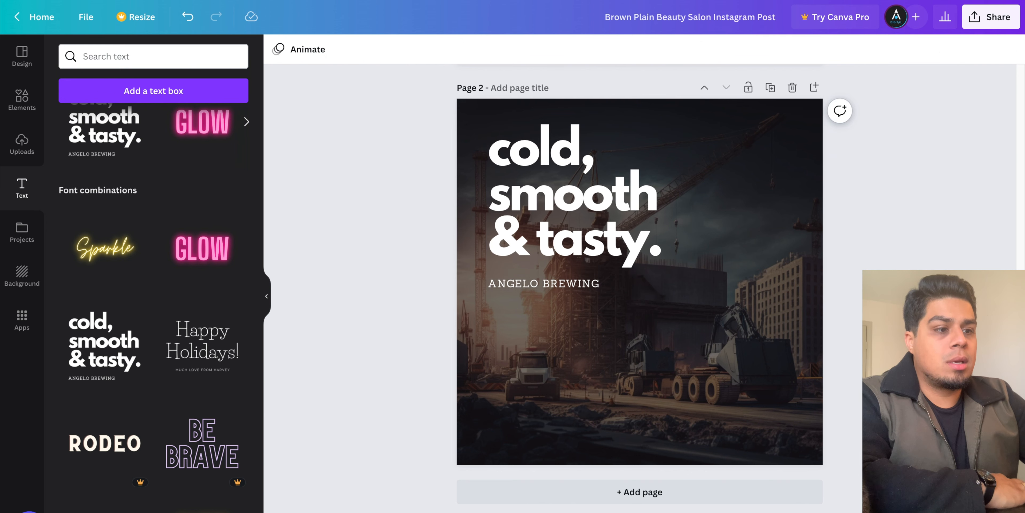
{"action": "scroll", "coordinate": [536, 202], "scroll_direction": "up", "scroll_amount": 10}
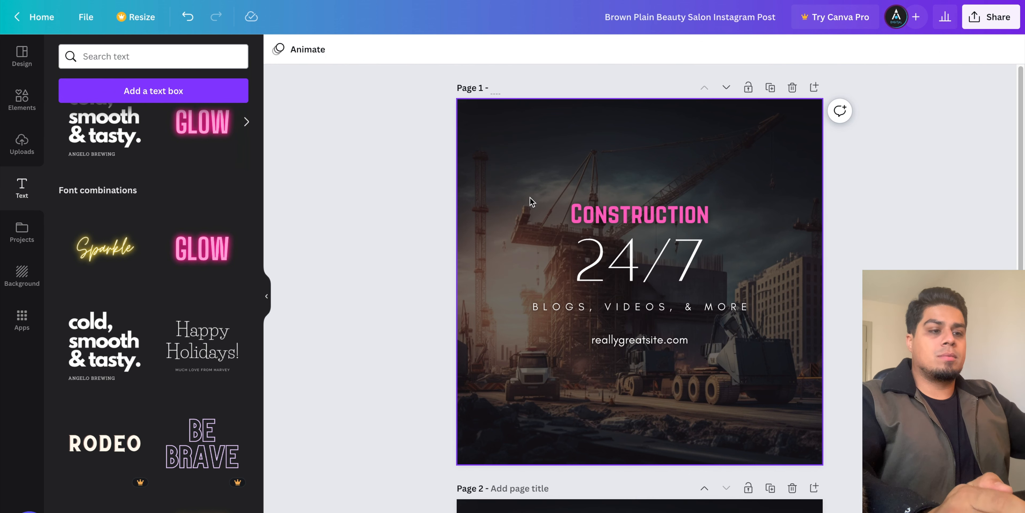
{"action": "scroll", "coordinate": [727, 237], "scroll_direction": "down", "scroll_amount": 10}
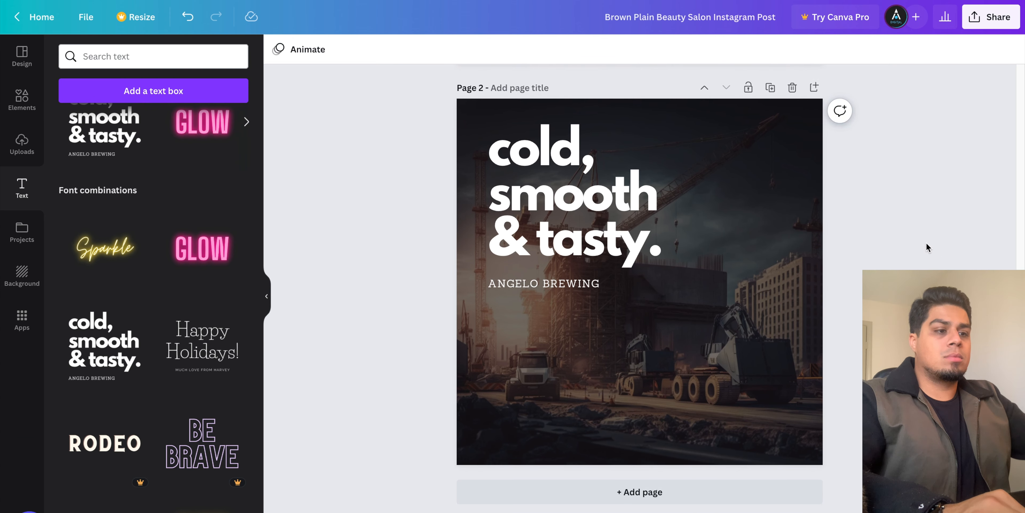
{"action": "left_click_drag", "start_coordinate": [565, 225], "coordinate": [560, 374]}
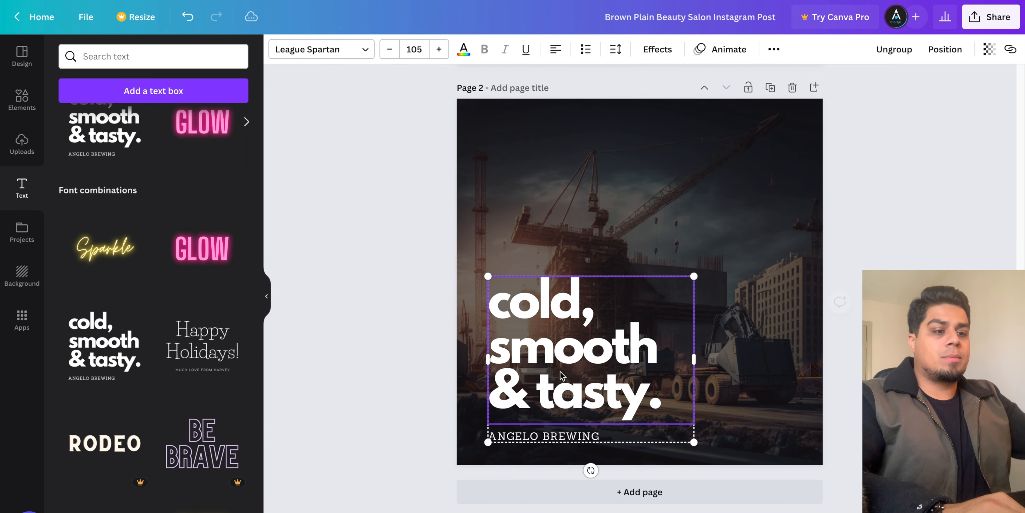
{"action": "left_click", "coordinate": [1020, 157]}
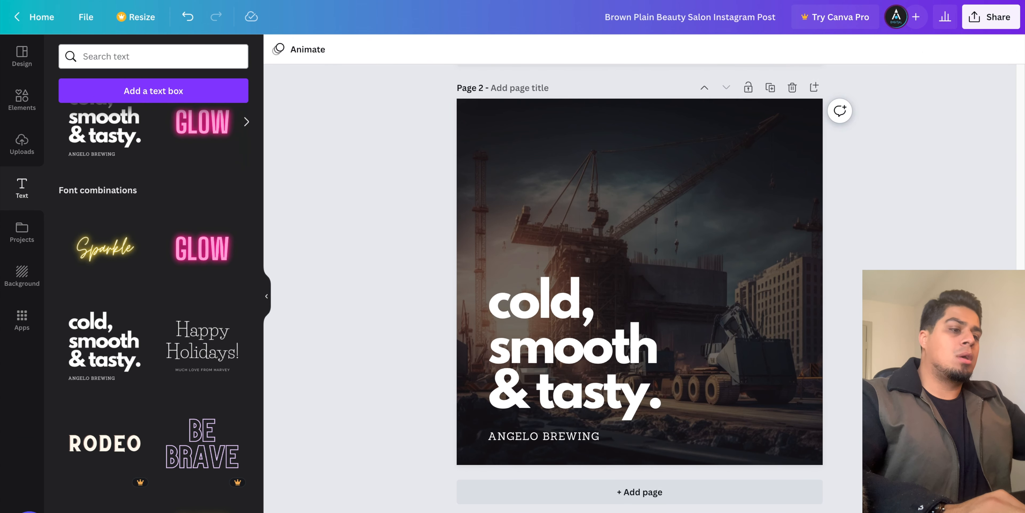
Try removing the dark overlay from the page 2 photo, then undo the deletion
{"action": "left_click", "coordinate": [768, 227]}
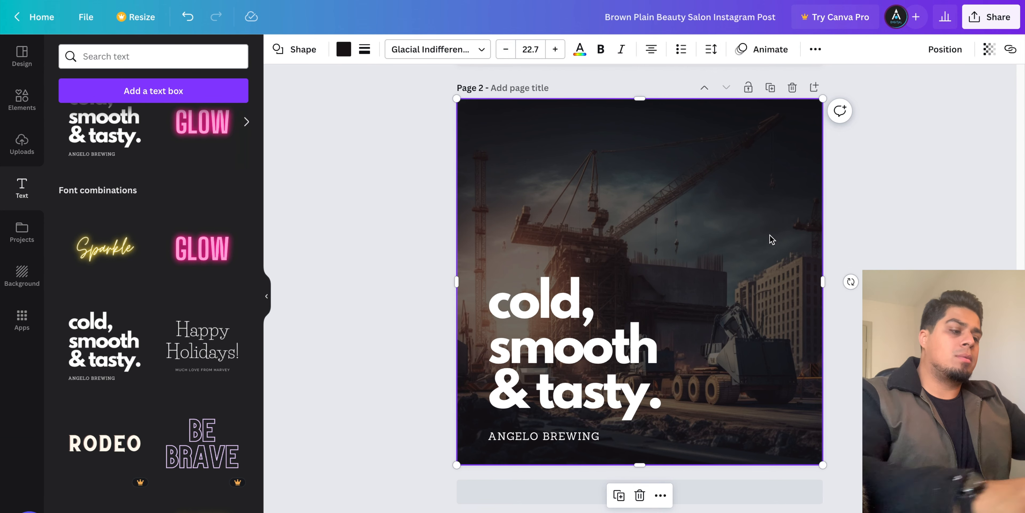
{"action": "key", "text": "Delete"}
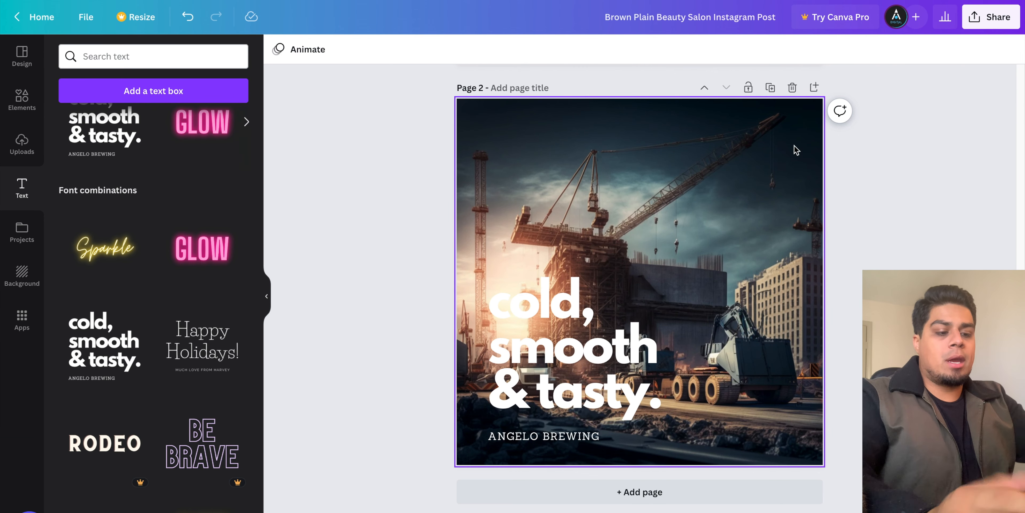
{"action": "key", "text": "ctrl+z"}
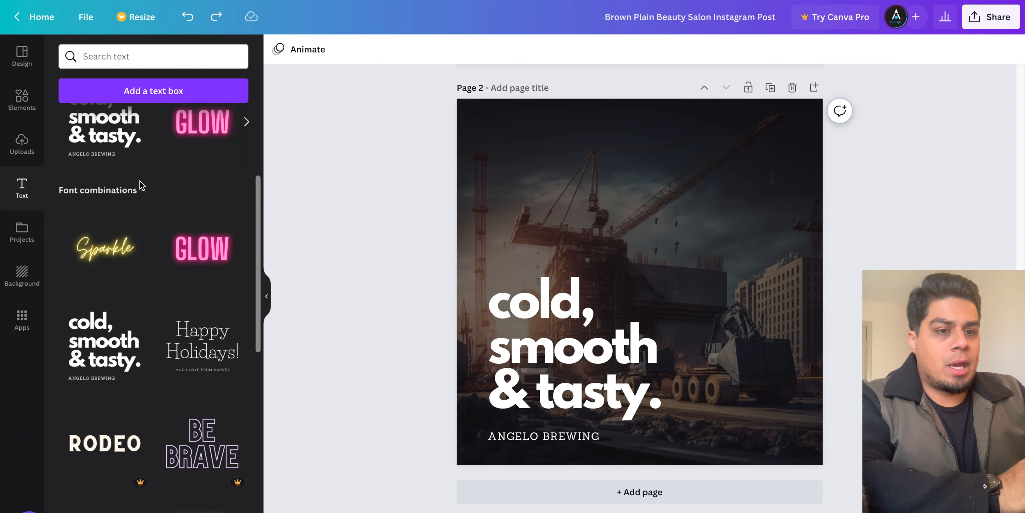
Delete the dark overlay shape that covers the construction photo on page 2
{"action": "left_click", "coordinate": [22, 143]}
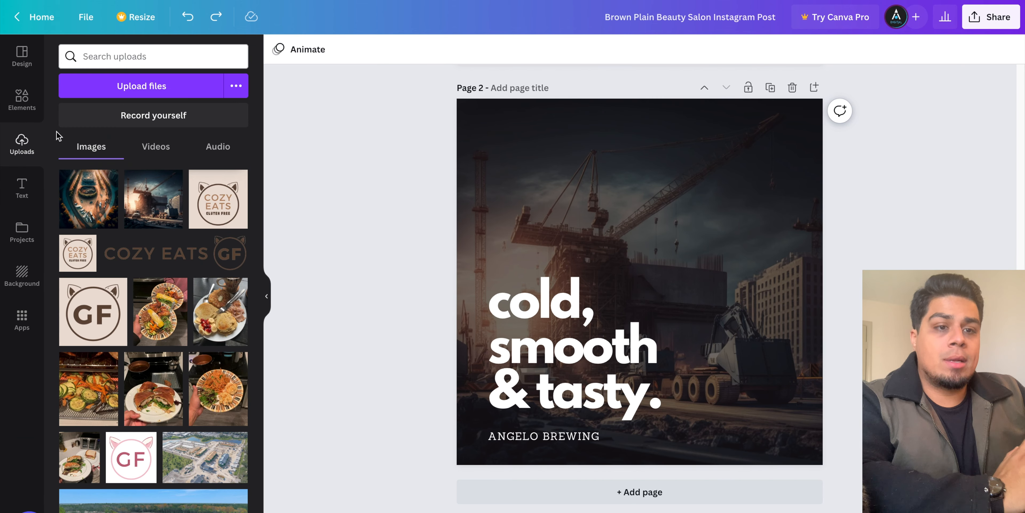
{"action": "left_click", "coordinate": [481, 146]}
{"action": "key", "text": "Delete"}
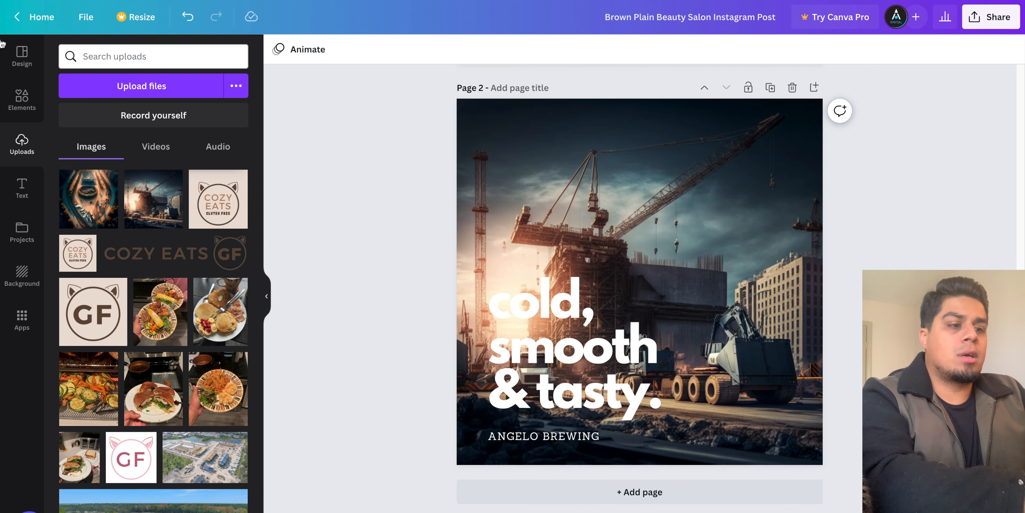
Search the elements library for "gradient" and add the transparent red fade graphic to page 2
{"action": "left_click", "coordinate": [23, 98]}
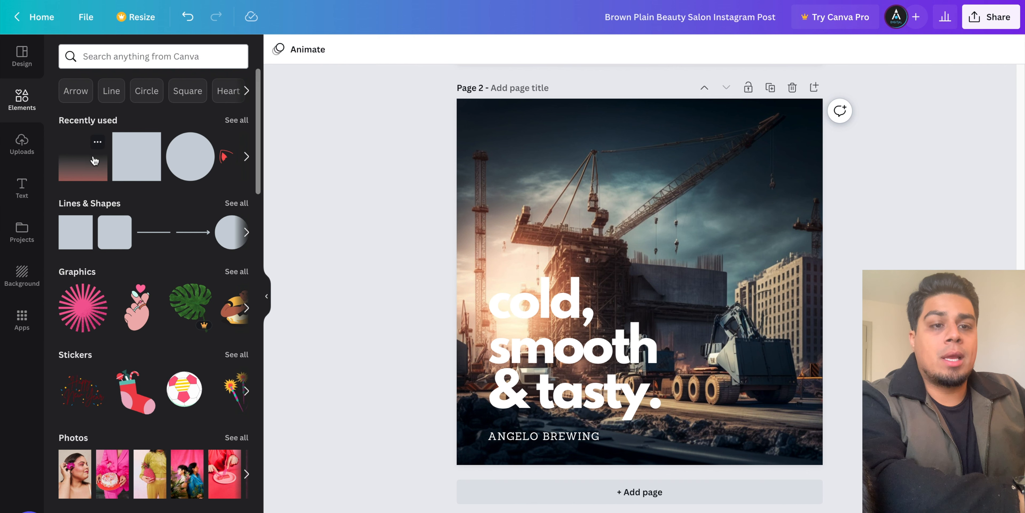
{"action": "left_click", "coordinate": [168, 45]}
{"action": "type", "text": "gradient"}
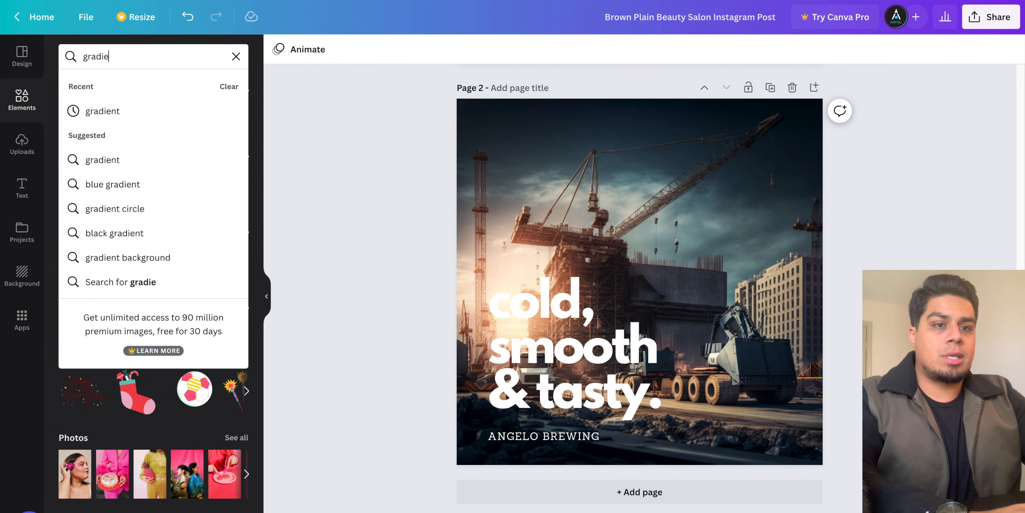
{"action": "key", "text": "Return"}
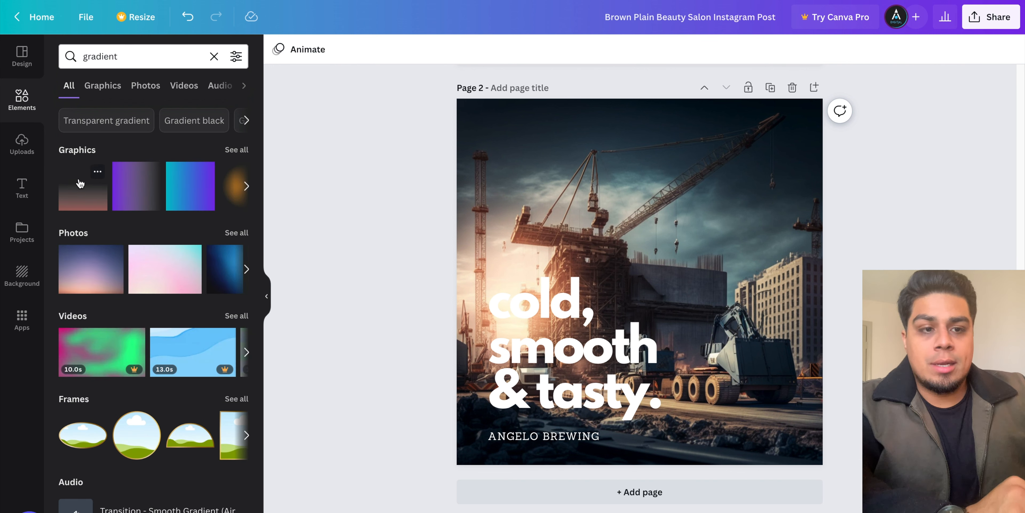
{"action": "left_click", "coordinate": [79, 192]}
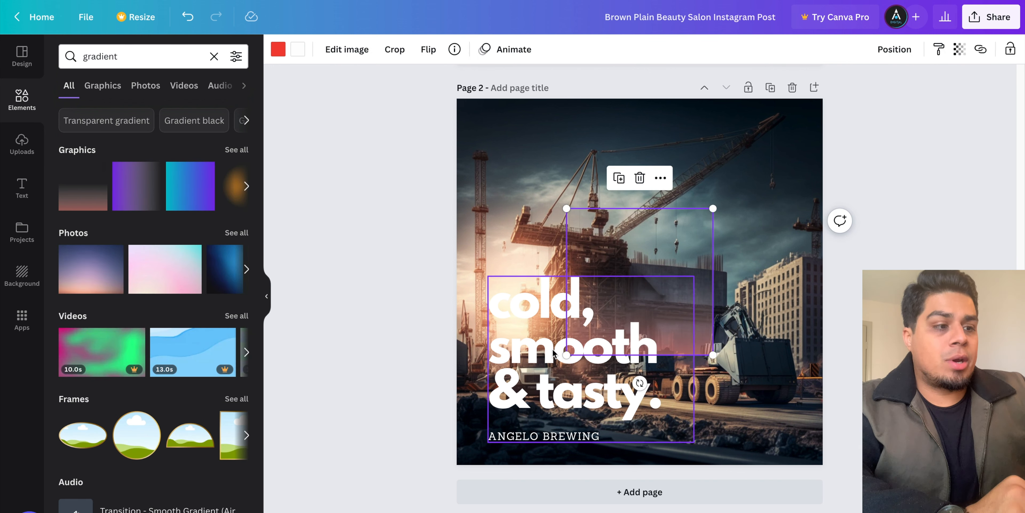
Enlarge the red gradient so it covers all of page 2 from edge to edge
{"action": "left_click_drag", "start_coordinate": [566, 354], "coordinate": [498, 405]}
{"action": "left_click_drag", "start_coordinate": [437, 492], "coordinate": [457, 464]}
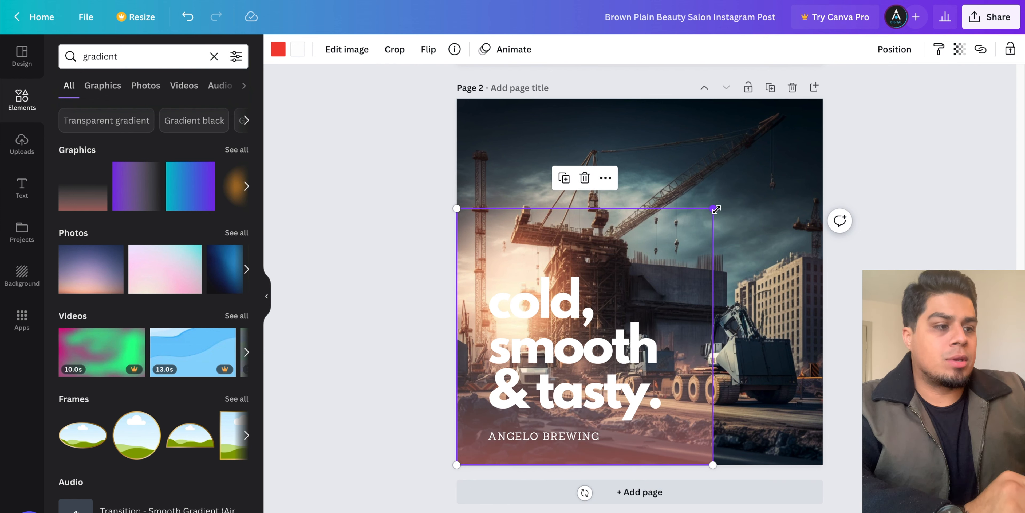
{"action": "left_click_drag", "start_coordinate": [712, 209], "coordinate": [825, 95]}
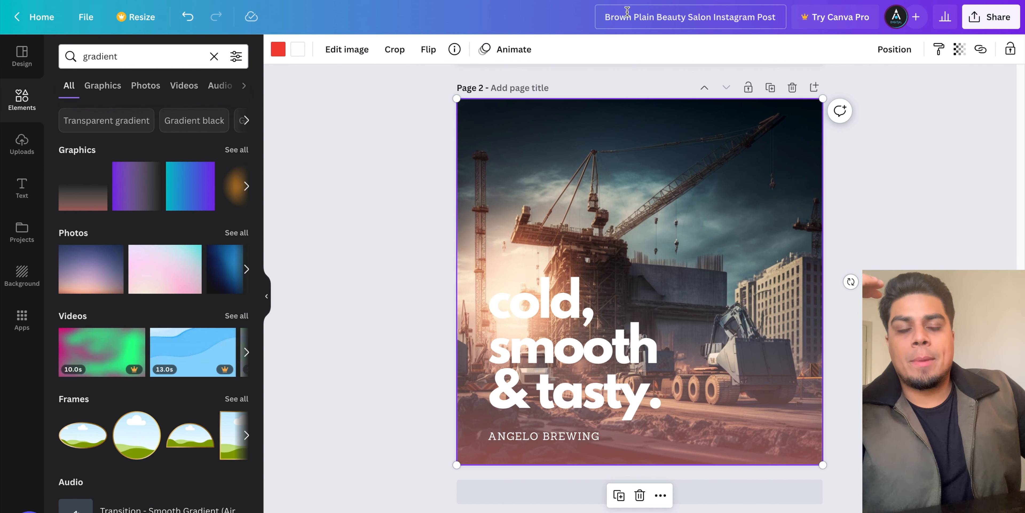
Recolor both colors of the page 2 gradient to the black from the document colors
{"action": "left_click", "coordinate": [279, 50]}
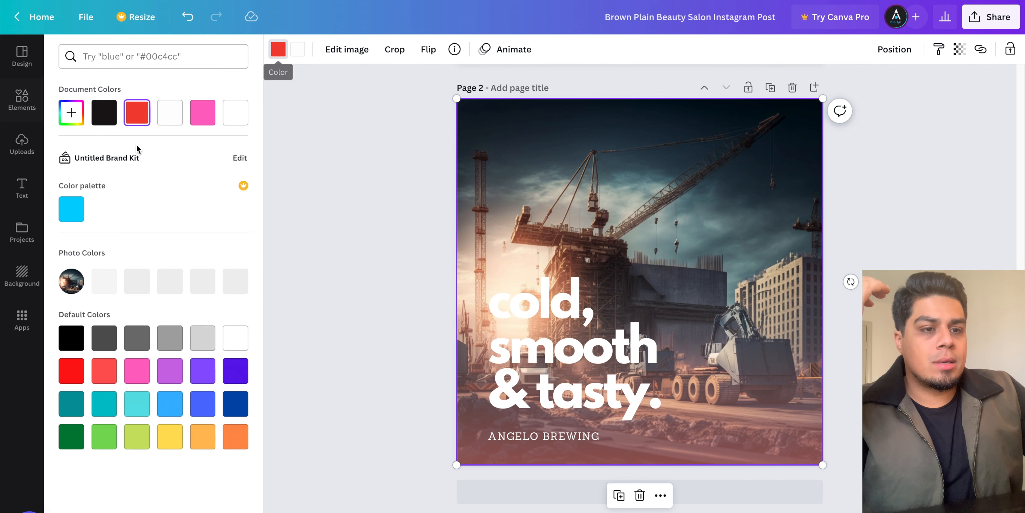
{"action": "left_click", "coordinate": [105, 115]}
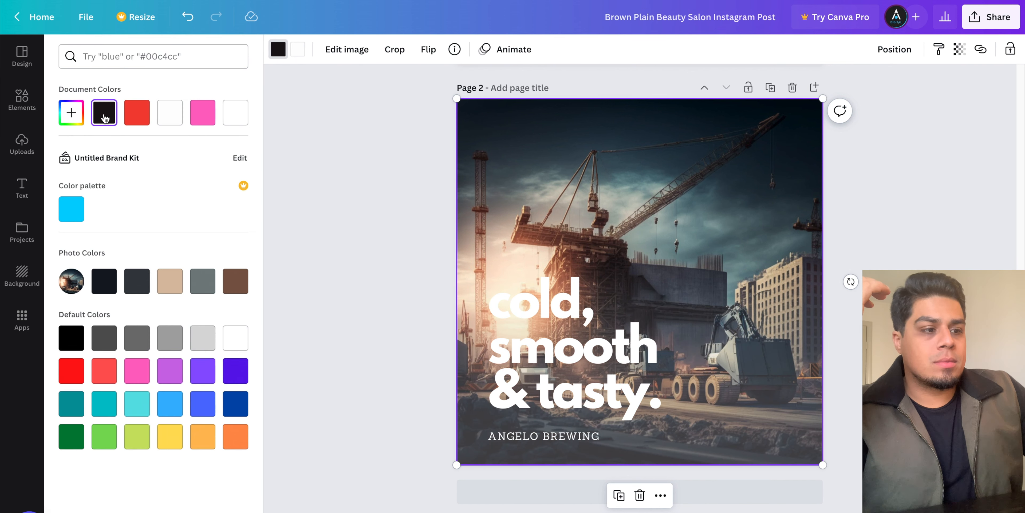
{"action": "left_click", "coordinate": [298, 49]}
{"action": "left_click", "coordinate": [104, 112]}
{"action": "left_click", "coordinate": [346, 211]}
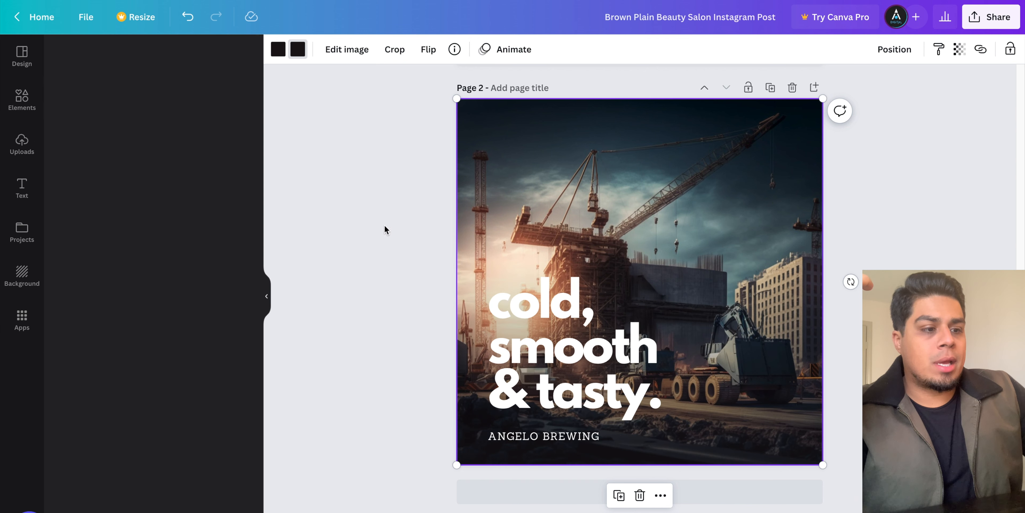
Move the "cold, smooth & tasty." text group slightly closer to page 2's lower-left corner
{"action": "left_click", "coordinate": [852, 370]}
{"action": "left_click_drag", "start_coordinate": [621, 392], "coordinate": [610, 394]}
{"action": "left_click", "coordinate": [843, 372]}
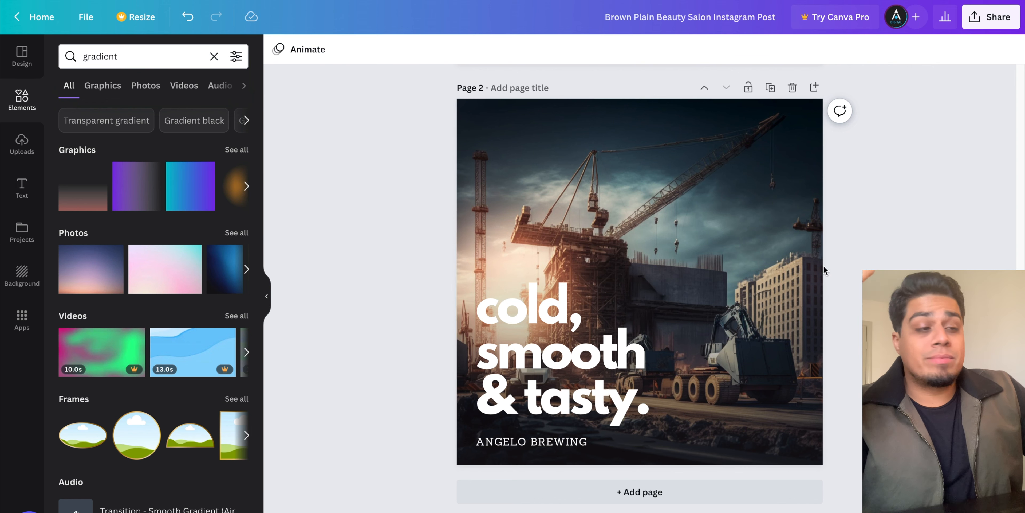
{"action": "left_click", "coordinate": [732, 270]}
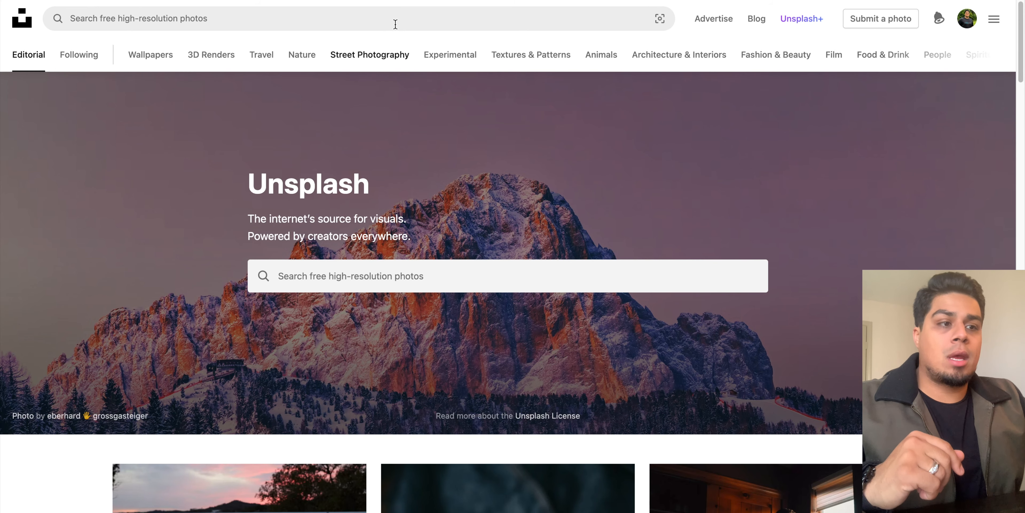
Search Unsplash for "cold brew" and download the photo of iced coffee in a plastic cup on a wooden table
{"action": "left_click", "coordinate": [431, 14]}
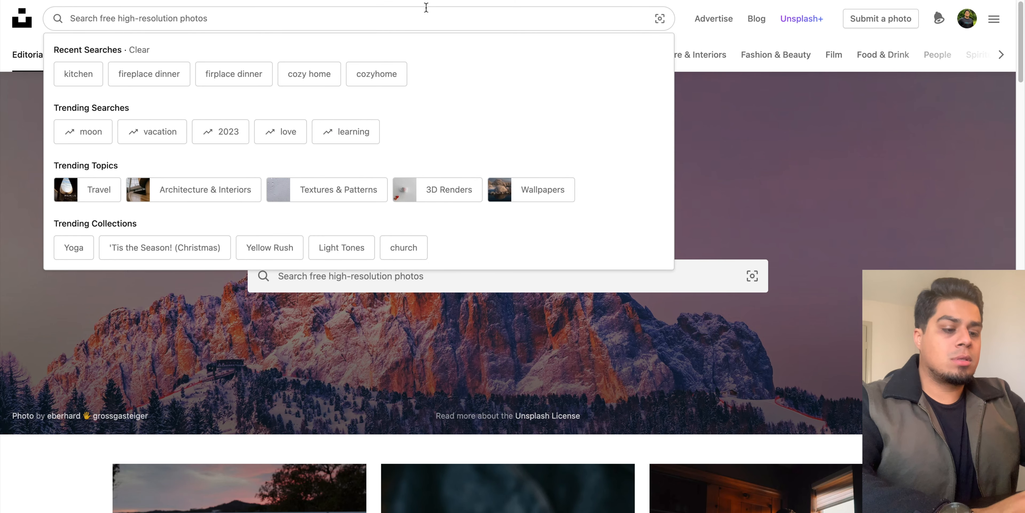
{"action": "type", "text": "co"}
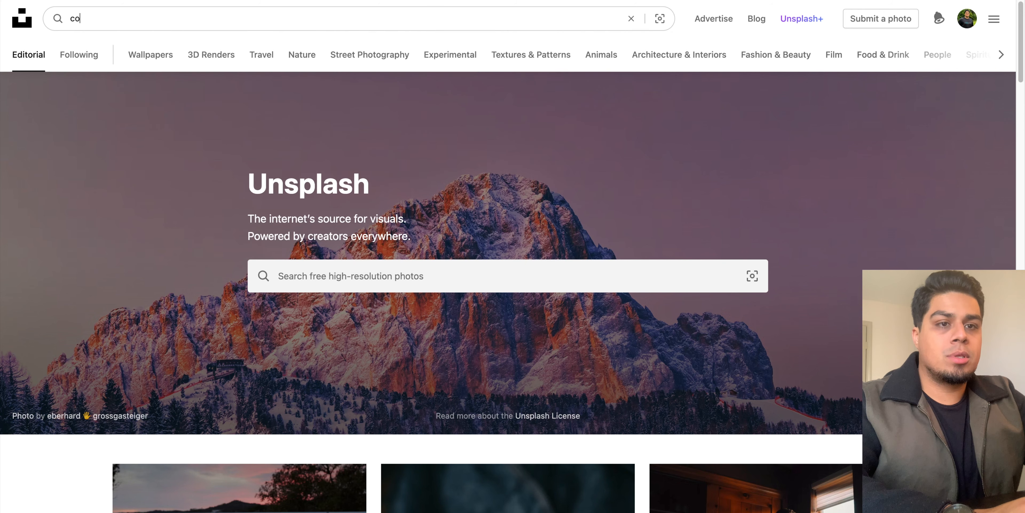
{"action": "type", "text": "ld brew"}
{"action": "key", "text": "Return"}
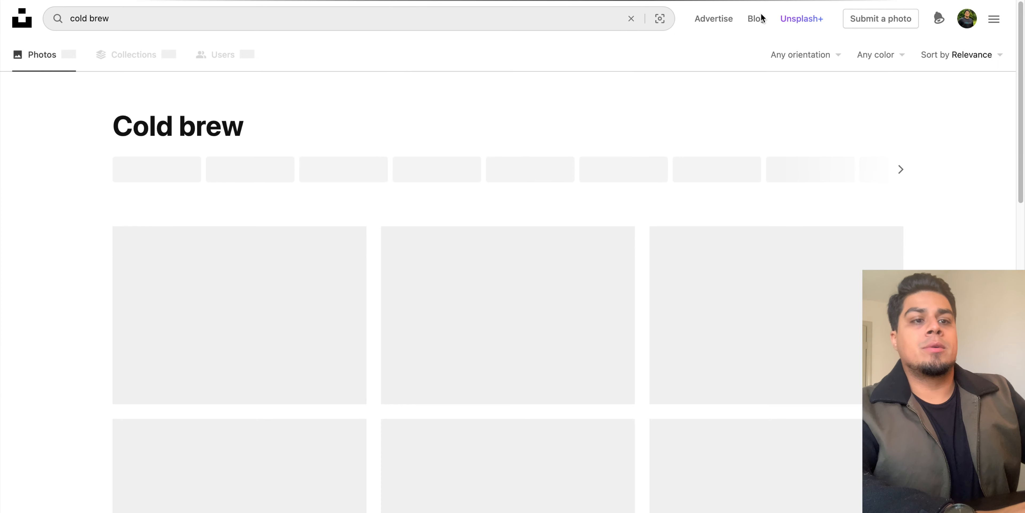
{"action": "scroll", "coordinate": [461, 131], "scroll_direction": "down", "scroll_amount": 5}
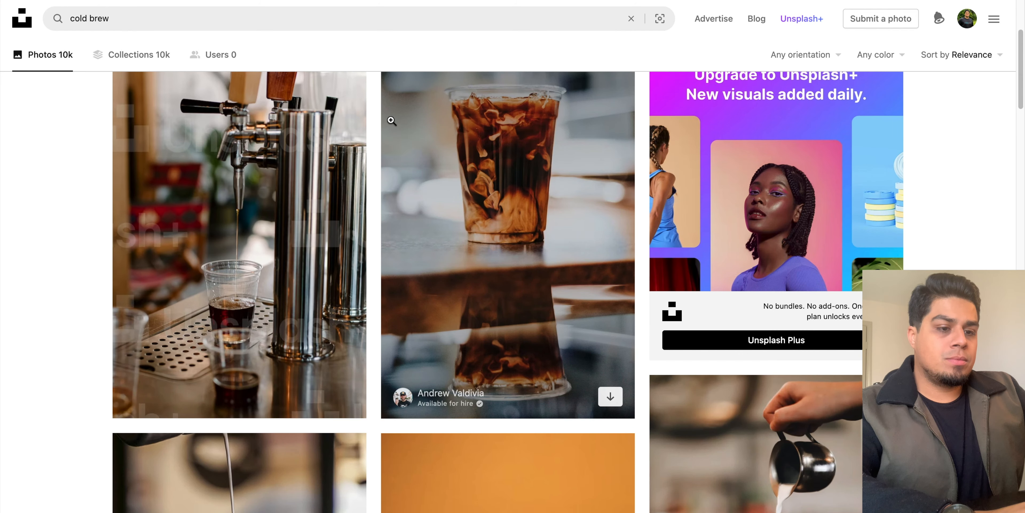
{"action": "left_click", "coordinate": [557, 219]}
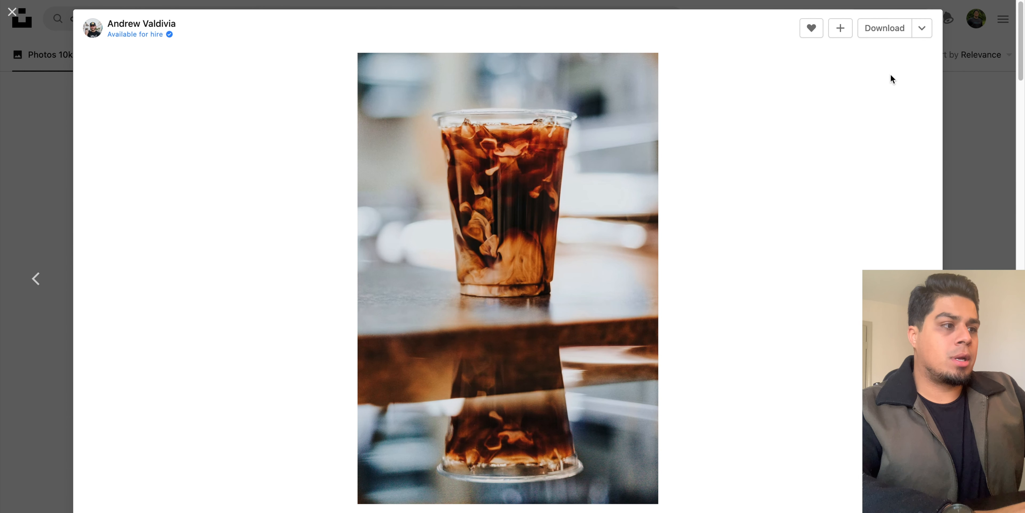
{"action": "left_click", "coordinate": [880, 40]}
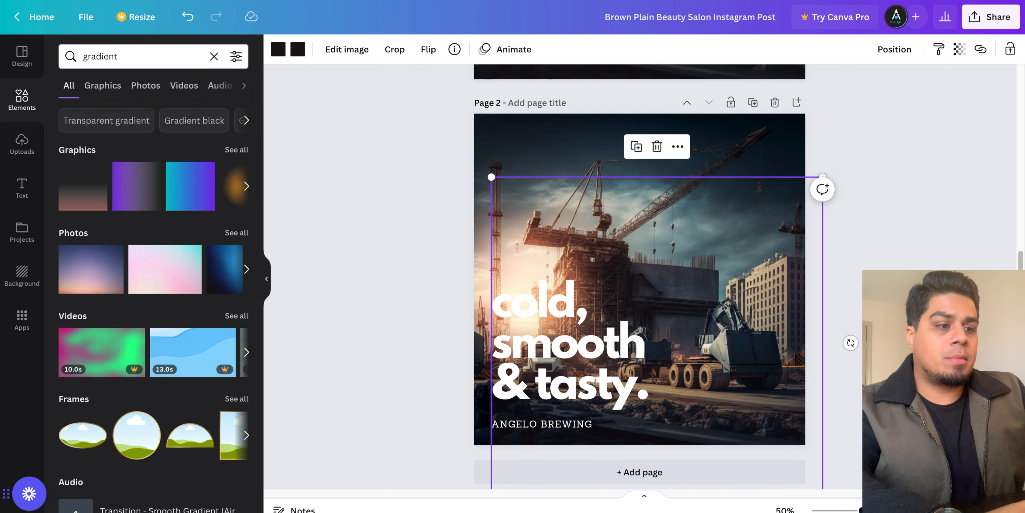
Switch to Canva, upload the iced coffee photo and replace page 2's construction background with it
{"action": "left_click_drag", "start_coordinate": [479, 174], "coordinate": [105, 207]}
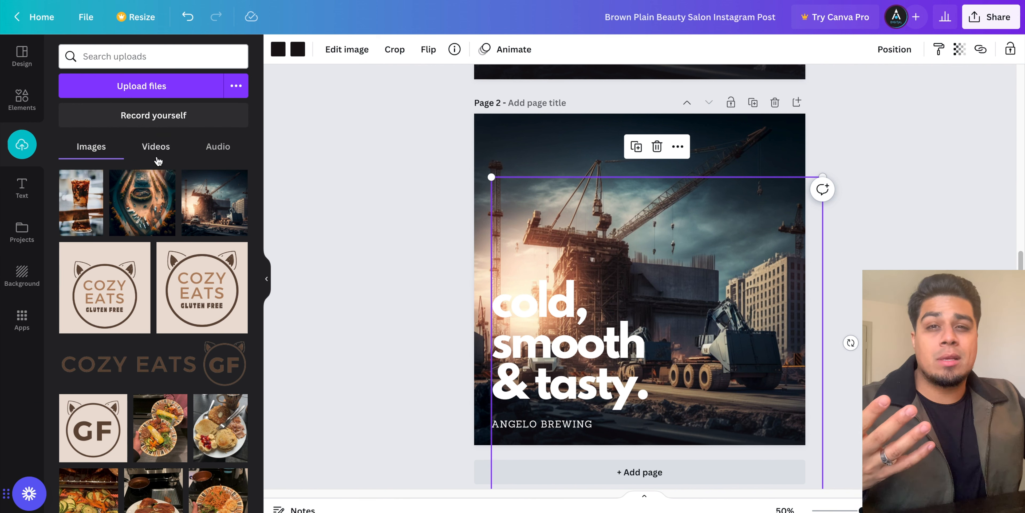
{"action": "mouse_move", "coordinate": [150, 184]}
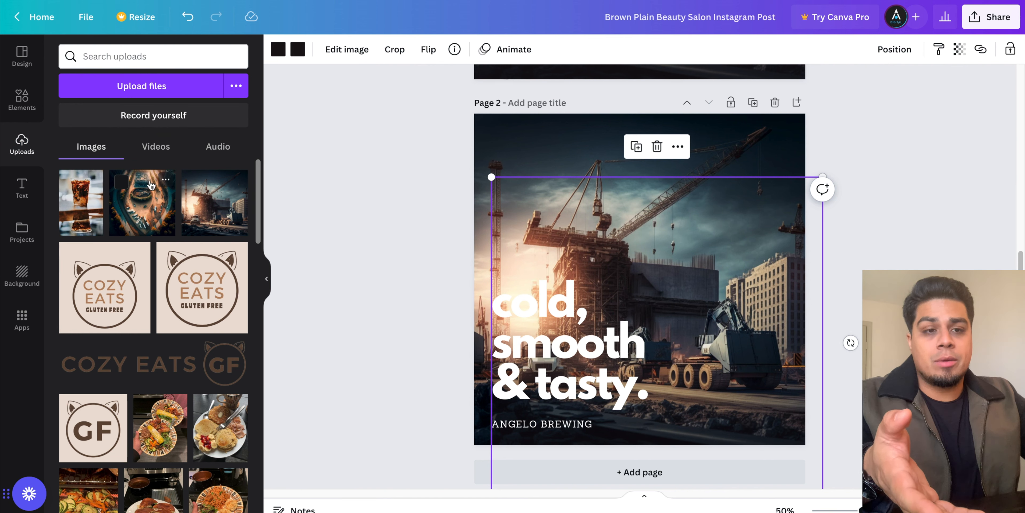
{"action": "mouse_move", "coordinate": [101, 198]}
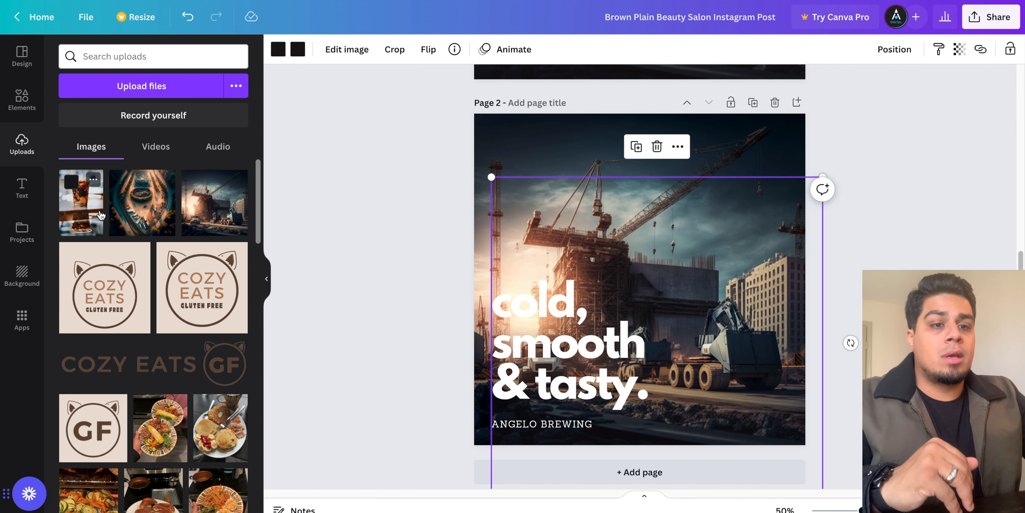
{"action": "left_click_drag", "start_coordinate": [100, 215], "coordinate": [490, 155]}
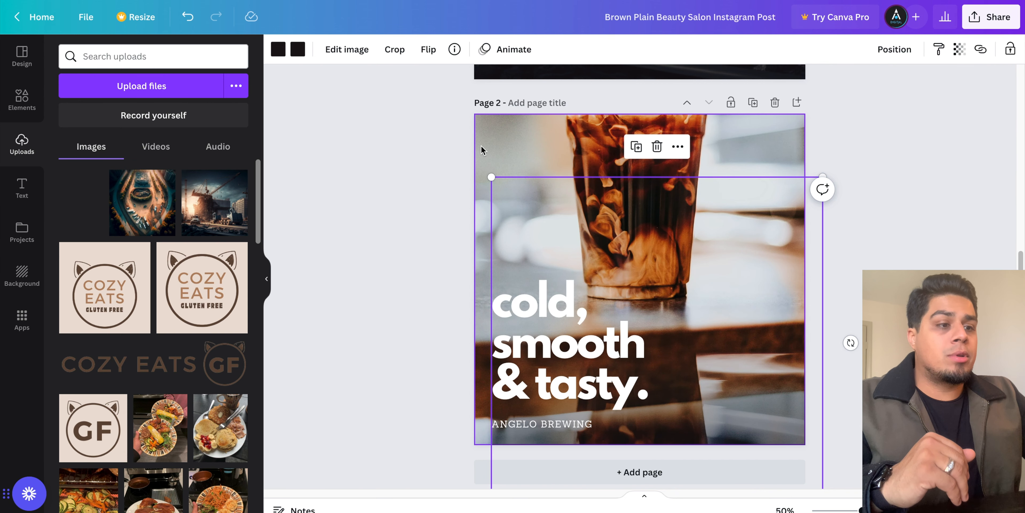
Reposition the iced coffee photo lower within page 2's background so the whole cup, including its rim, is in frame
{"action": "double_click", "coordinate": [604, 201]}
{"action": "left_click", "coordinate": [412, 203]}
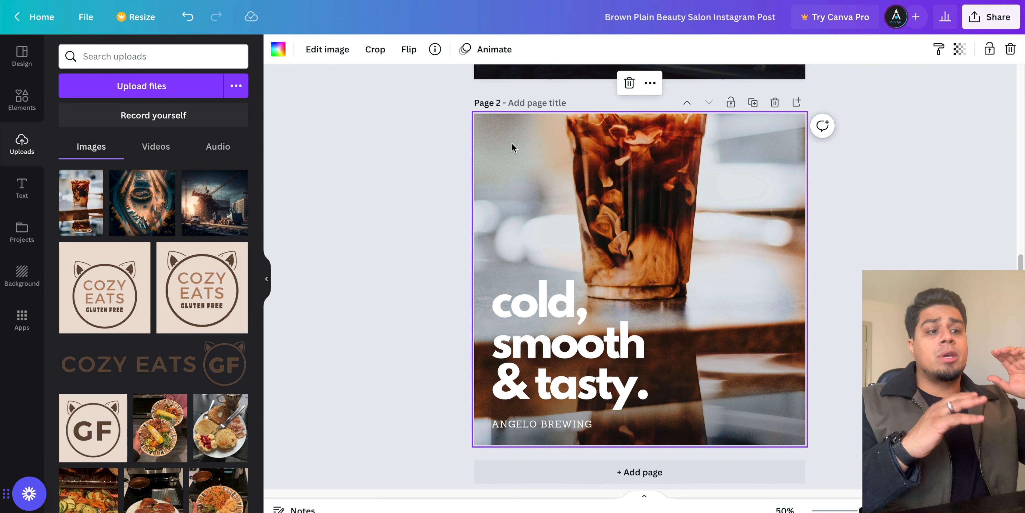
{"action": "double_click", "coordinate": [513, 167]}
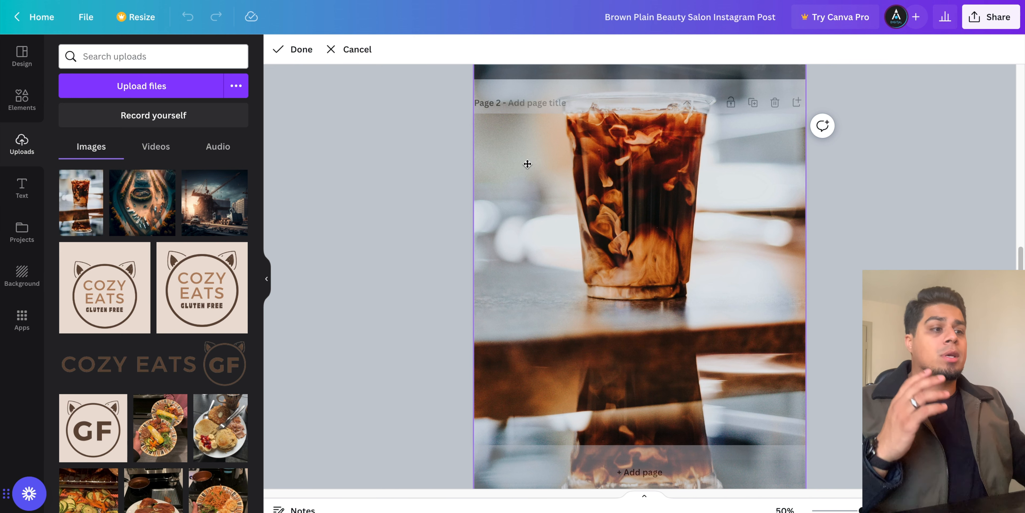
{"action": "left_click_drag", "start_coordinate": [623, 207], "coordinate": [611, 285]}
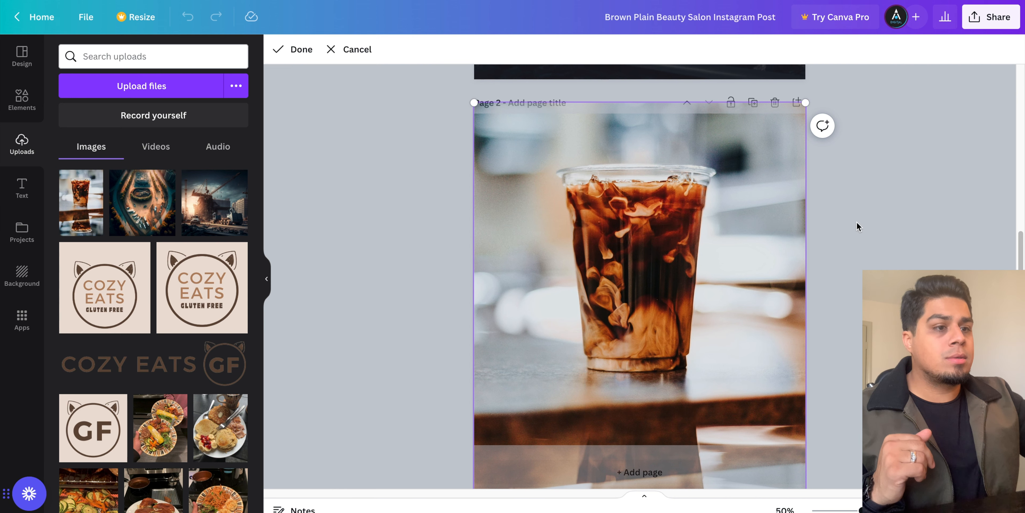
{"action": "left_click", "coordinate": [295, 52]}
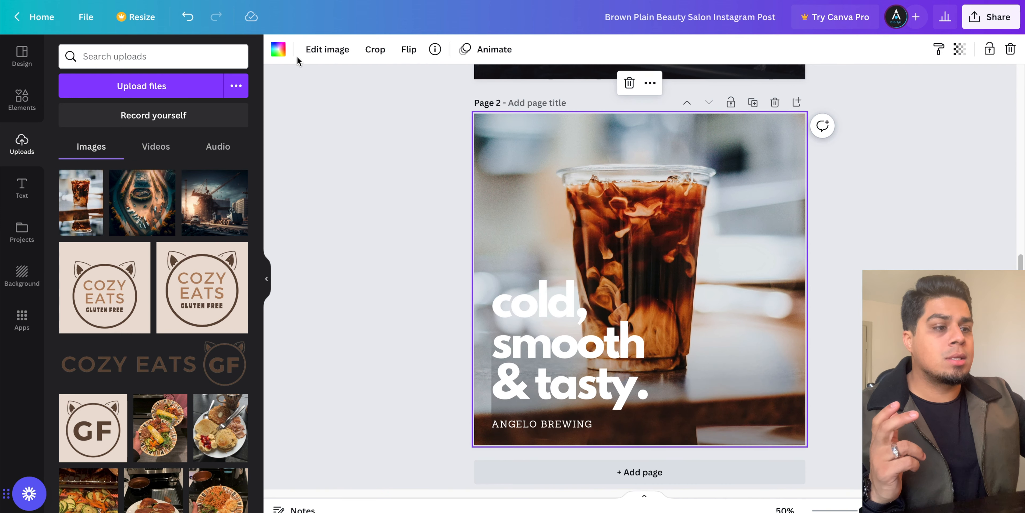
Realign the black gradient so it exactly covers page 2 over the coffee photo
{"action": "left_click", "coordinate": [362, 336]}
{"action": "left_click_drag", "start_coordinate": [776, 394], "coordinate": [752, 338]}
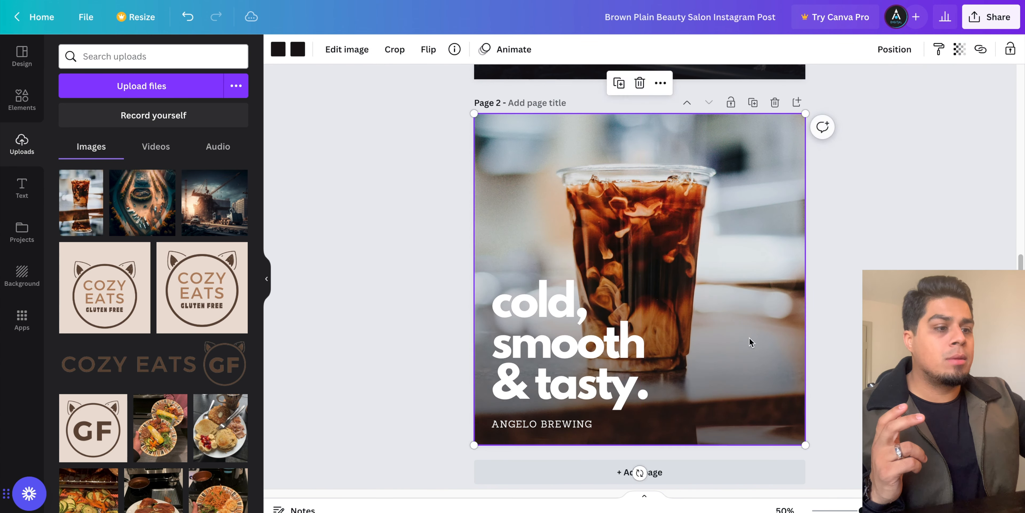
{"action": "left_click", "coordinate": [817, 318]}
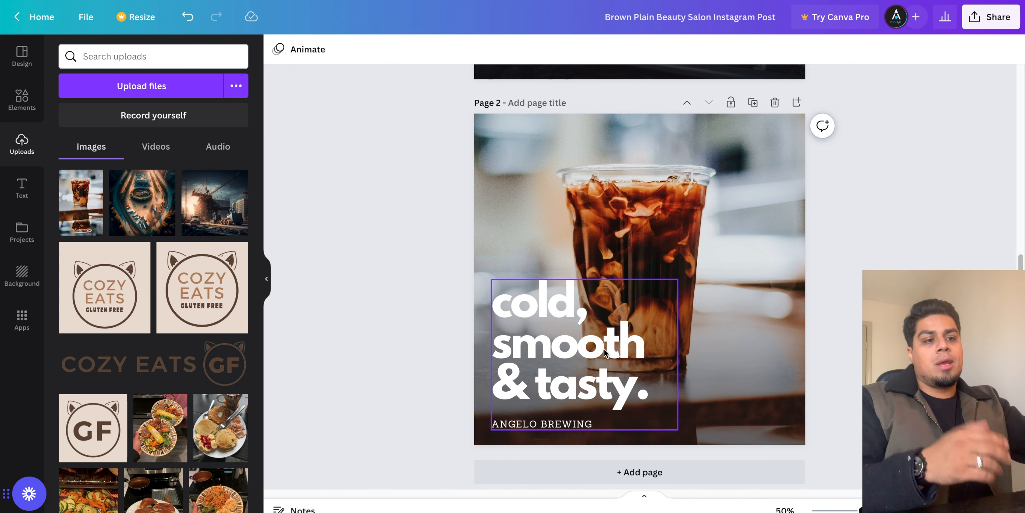
{"action": "left_click", "coordinate": [565, 342]}
{"action": "left_click", "coordinate": [596, 49]}
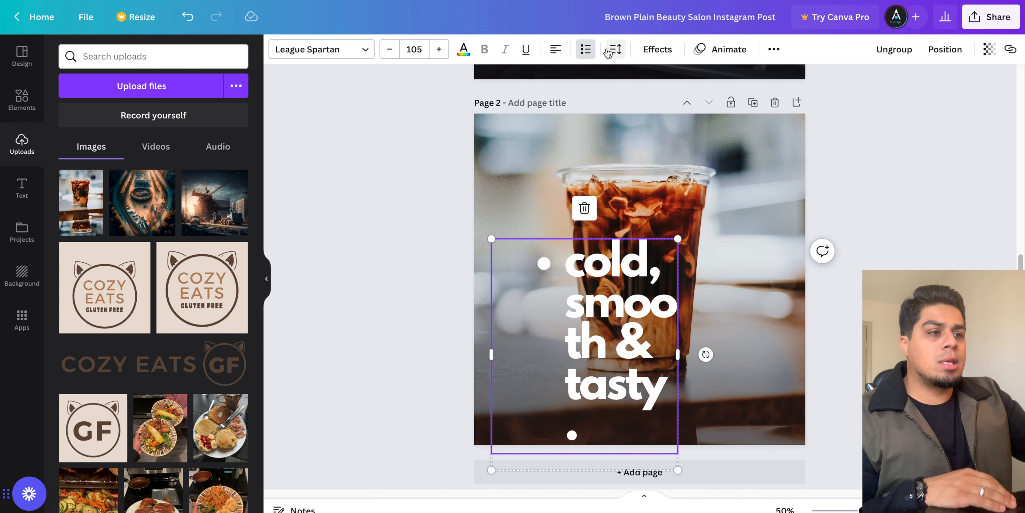
{"action": "left_click", "coordinate": [591, 49]}
{"action": "left_click", "coordinate": [591, 51]}
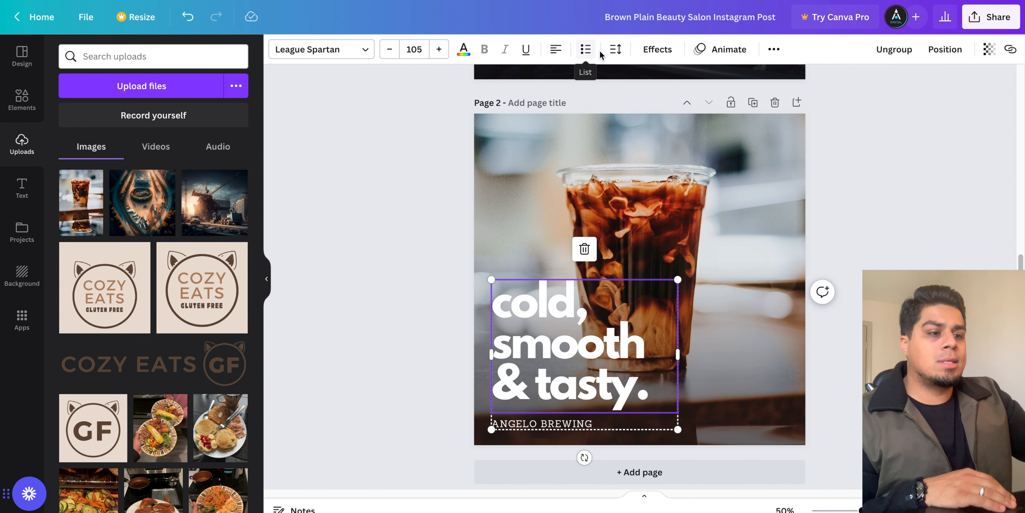
Try setting the "cold, smooth & tasty." headline's letter spacing to 0, then undo the change
{"action": "left_click", "coordinate": [615, 51]}
{"action": "left_click_drag", "start_coordinate": [647, 105], "coordinate": [655, 105]}
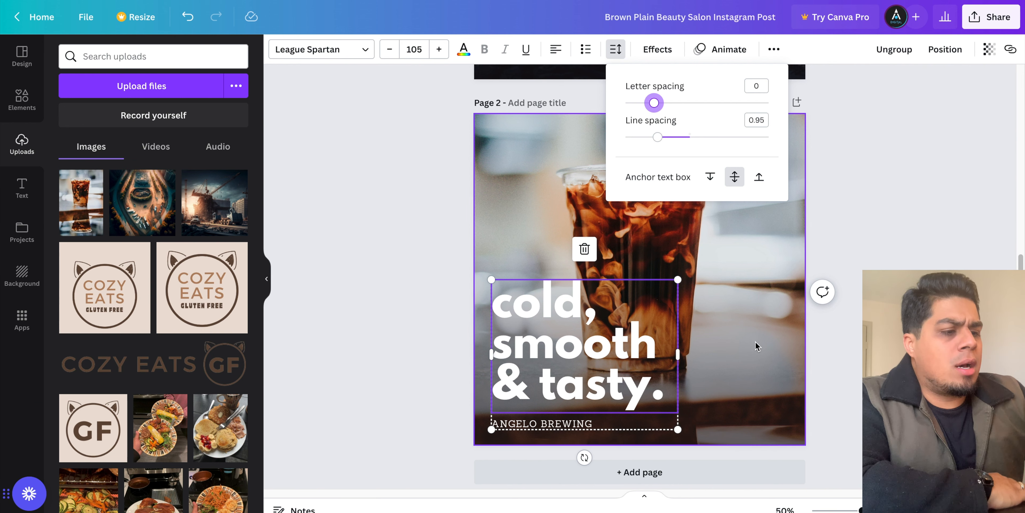
{"action": "left_click", "coordinate": [621, 57]}
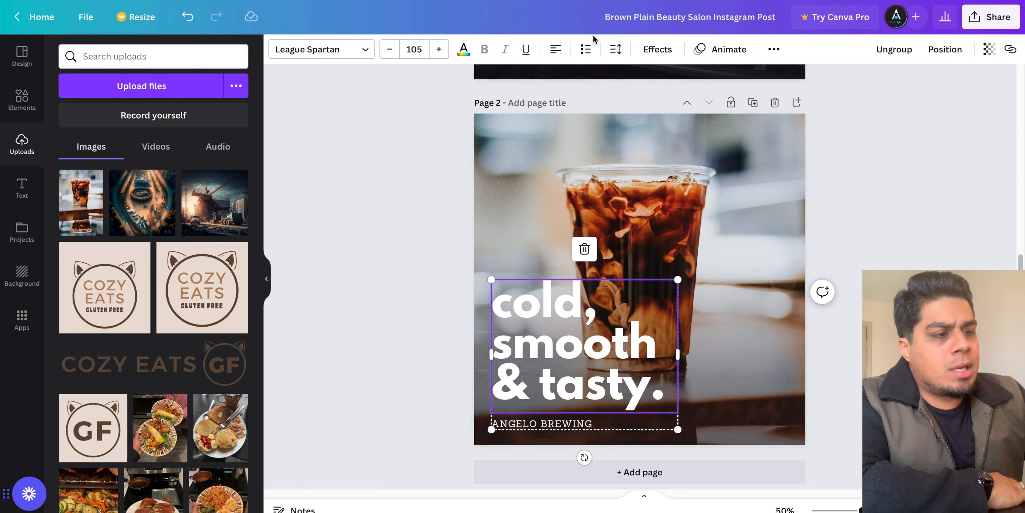
{"action": "left_click", "coordinate": [616, 49]}
{"action": "left_click", "coordinate": [578, 137]}
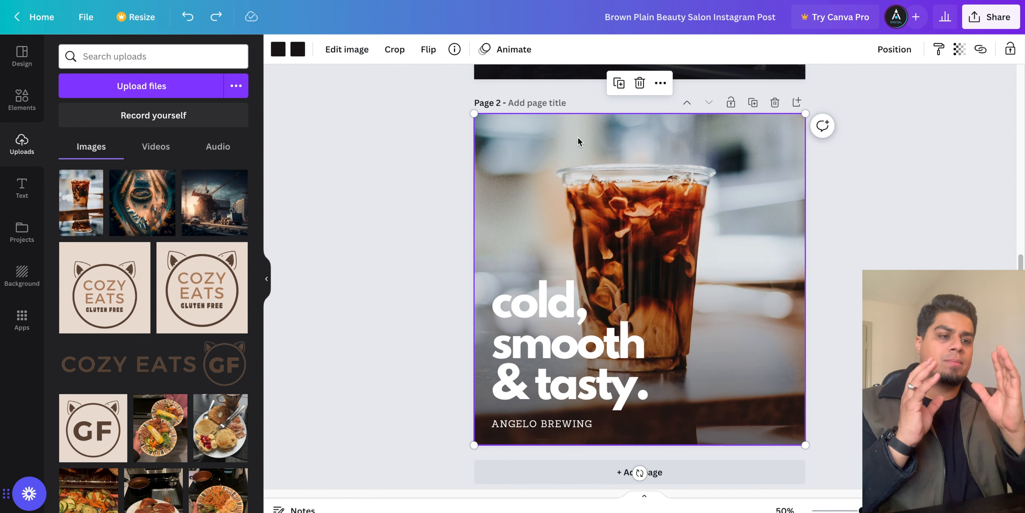
Set the line spacing of the "cold, smooth & tasty." headline to 0.98
{"action": "left_click", "coordinate": [540, 286]}
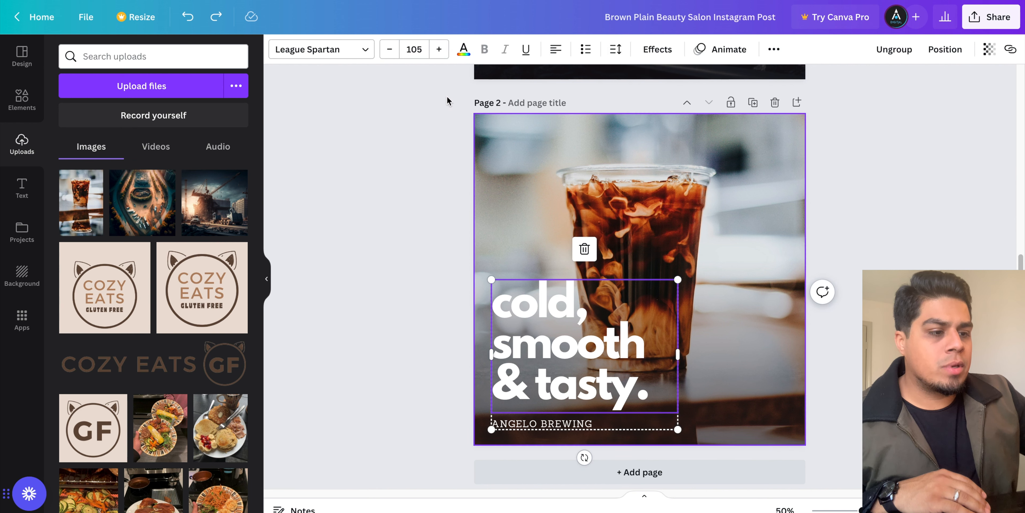
{"action": "left_click", "coordinate": [615, 49]}
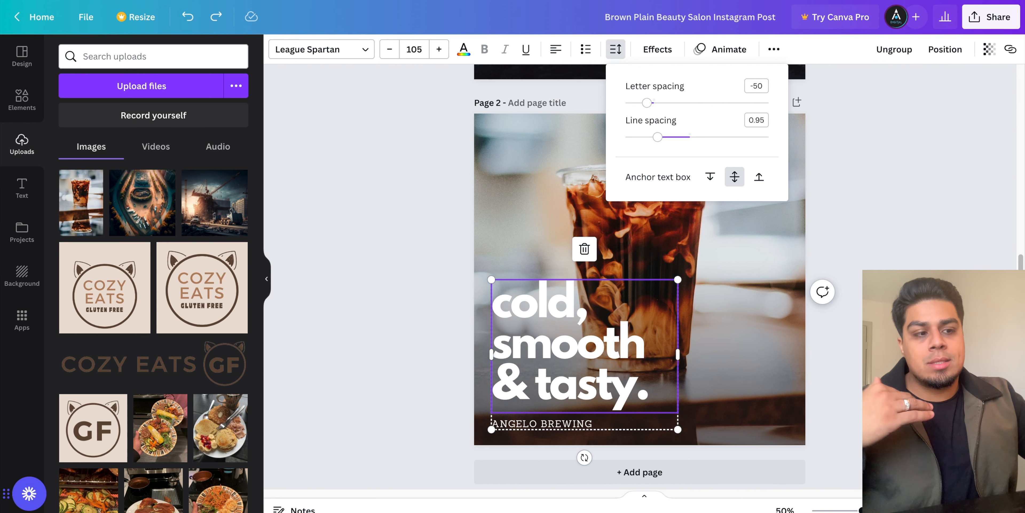
{"action": "mouse_move", "coordinate": [658, 140]}
{"action": "left_mouse_down"}
{"action": "mouse_move", "coordinate": [635, 148]}
{"action": "mouse_move", "coordinate": [661, 154]}
{"action": "left_mouse_up"}
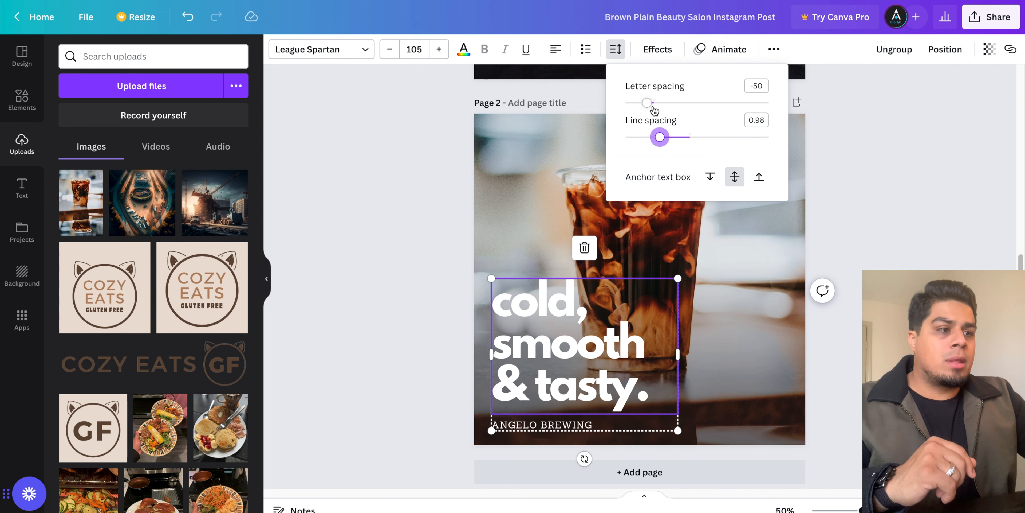
Set the letter spacing of the "cold, smooth & tasty." headline to 13
{"action": "left_click_drag", "start_coordinate": [653, 110], "coordinate": [658, 113]}
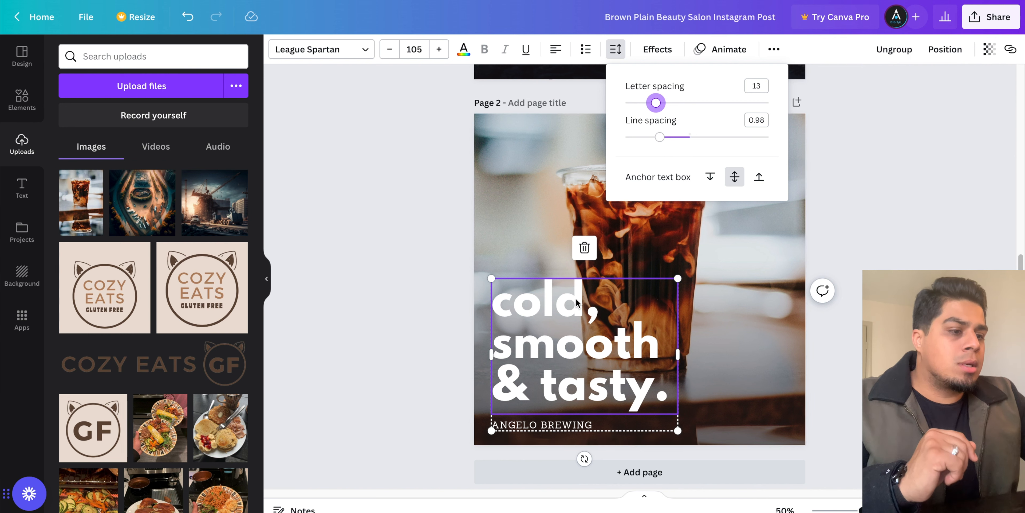
{"action": "left_click", "coordinate": [411, 265]}
{"action": "left_click", "coordinate": [540, 425]}
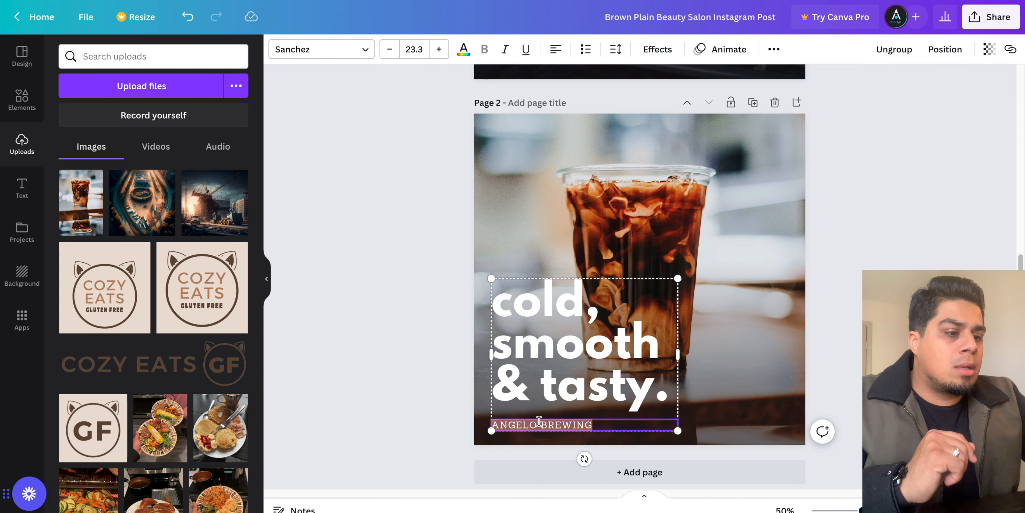
{"action": "left_click", "coordinate": [416, 406]}
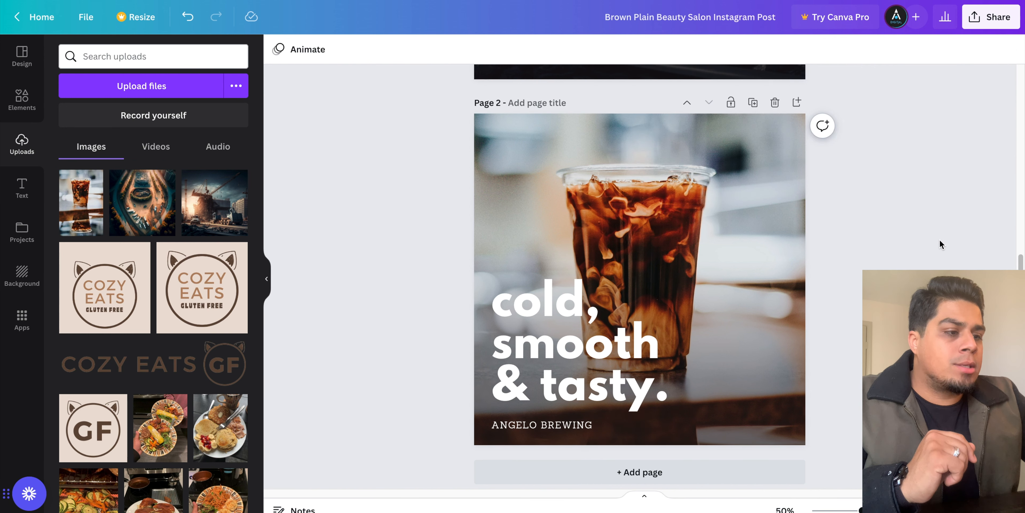
Move the black gradient out of the way on page 2 and raise the iced coffee photo slightly within the background
{"action": "left_click", "coordinate": [773, 257]}
{"action": "left_click_drag", "start_coordinate": [773, 256], "coordinate": [774, 250]}
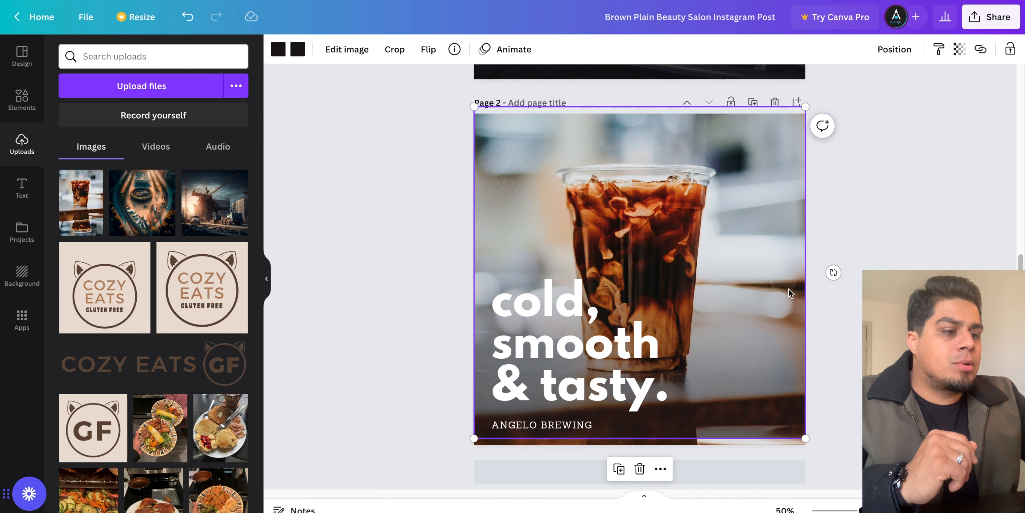
{"action": "left_click", "coordinate": [872, 239]}
{"action": "left_click", "coordinate": [712, 344]}
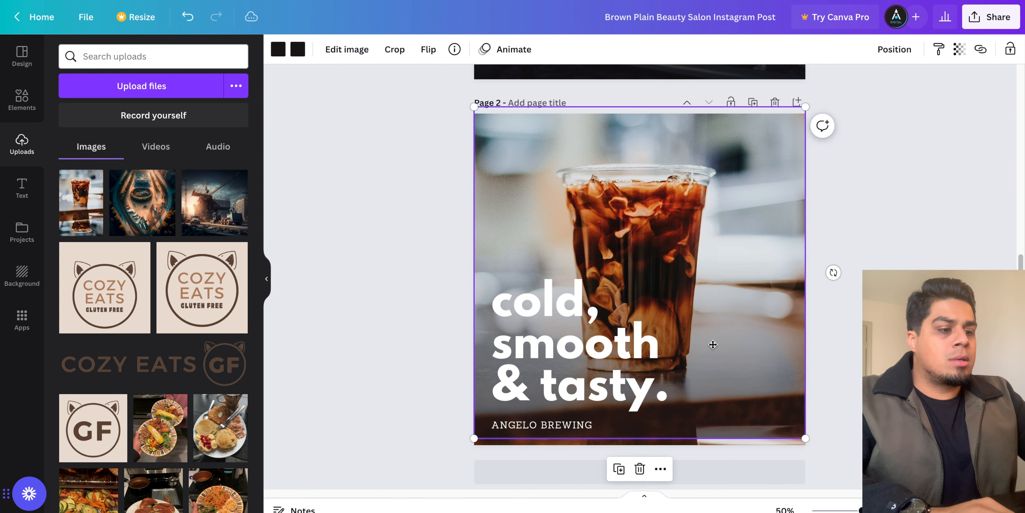
{"action": "double_click", "coordinate": [670, 158]}
{"action": "left_click_drag", "start_coordinate": [689, 140], "coordinate": [689, 122]}
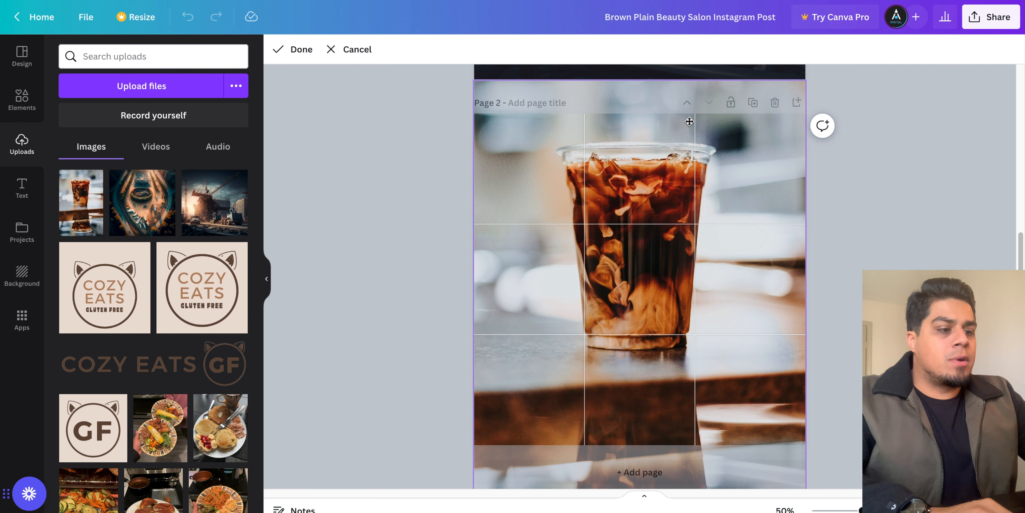
{"action": "left_click", "coordinate": [933, 176]}
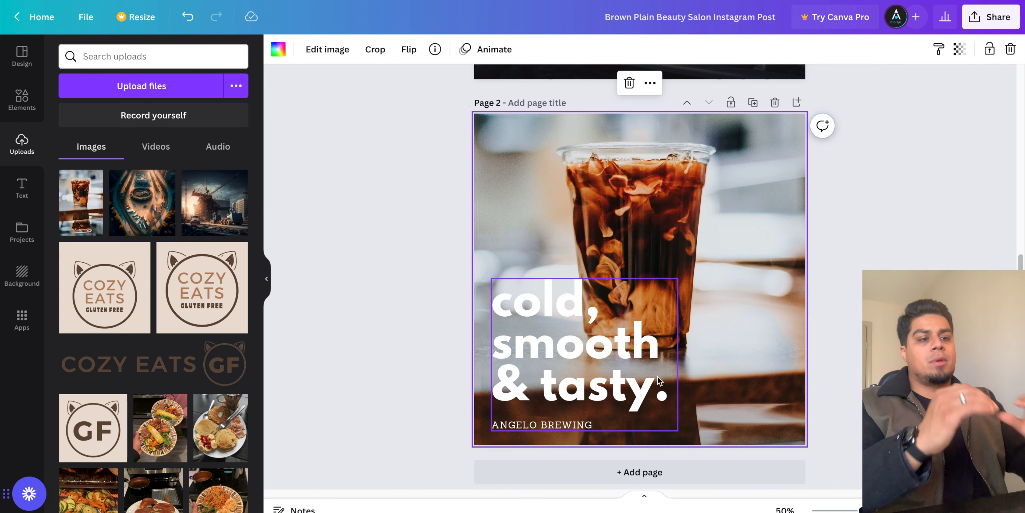
Shrink the grouped headline and brand name toward page 2's lower-left corner, and realign the black gradient to cover the whole page
{"action": "left_click", "coordinate": [557, 425]}
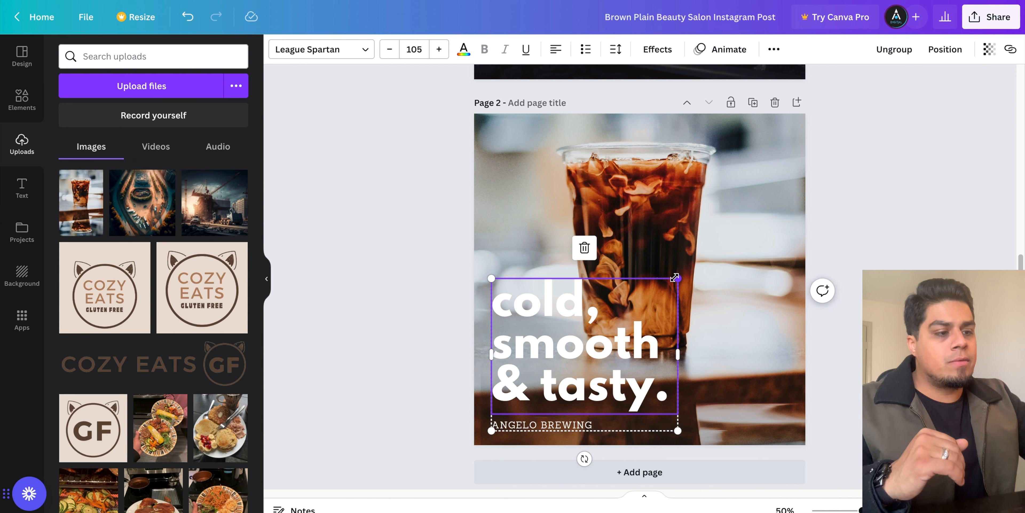
{"action": "left_click_drag", "start_coordinate": [675, 277], "coordinate": [597, 340]}
{"action": "left_click", "coordinate": [756, 278]}
{"action": "left_click", "coordinate": [904, 221]}
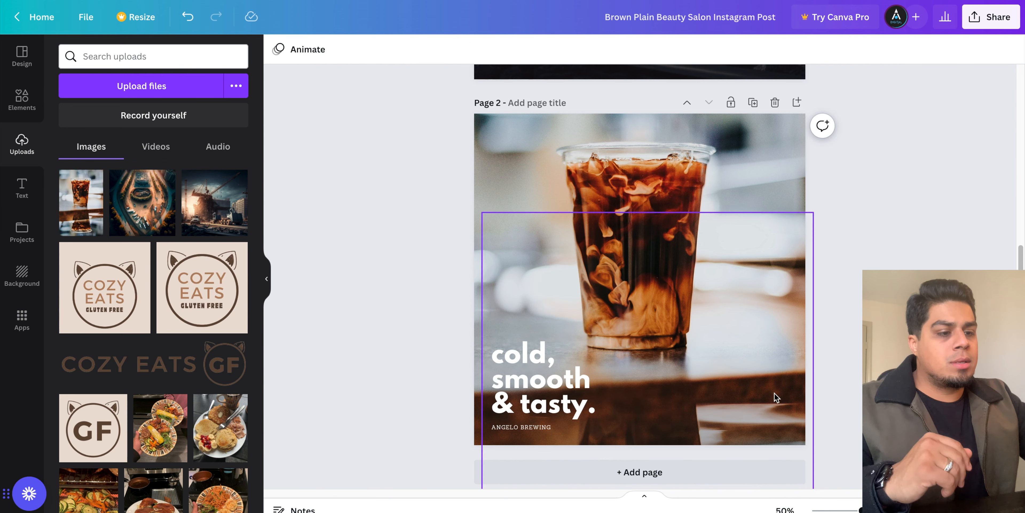
{"action": "left_click", "coordinate": [743, 392]}
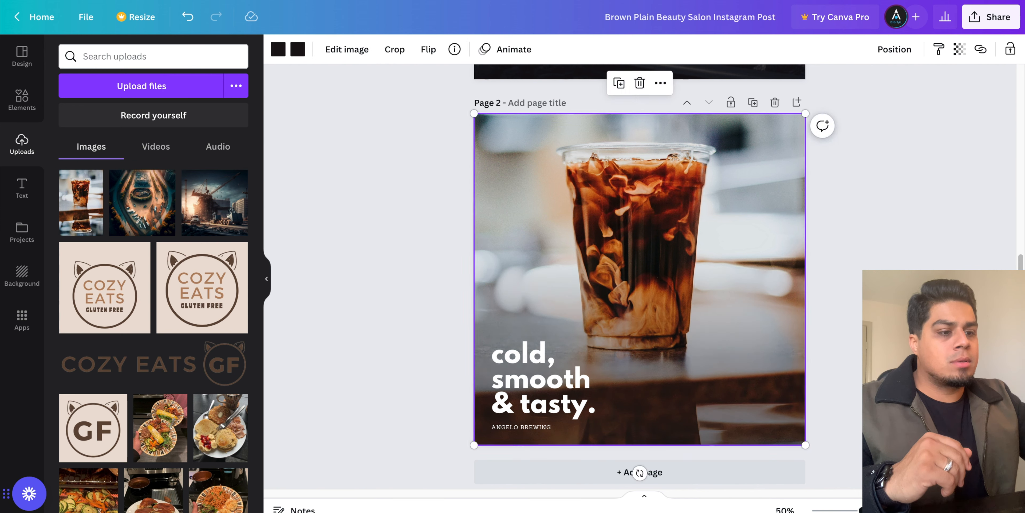
Enlarge the grouped headline and brand name to a headline size of 72.5, and duplicate page 2
{"action": "left_click", "coordinate": [549, 376]}
{"action": "left_click_drag", "start_coordinate": [603, 338], "coordinate": [625, 330]}
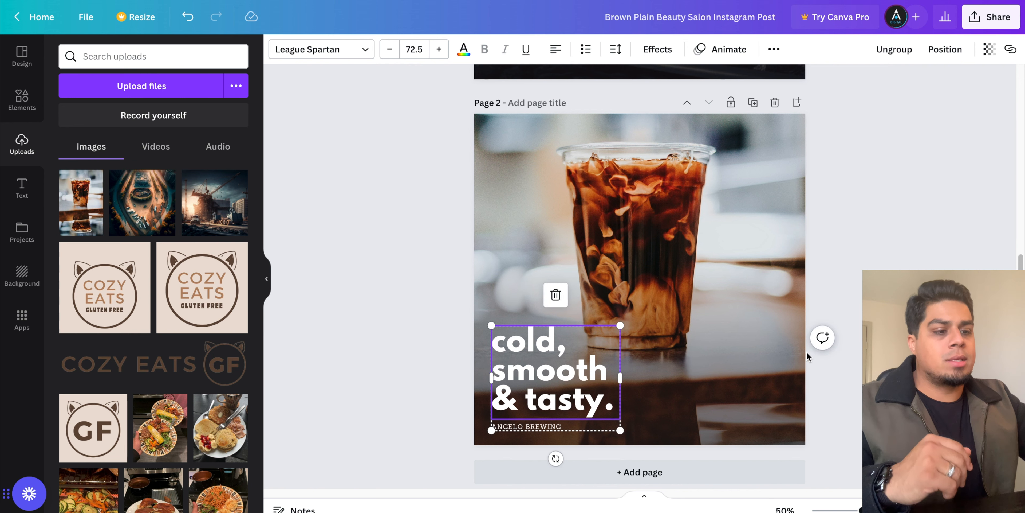
{"action": "key", "text": "Escape"}
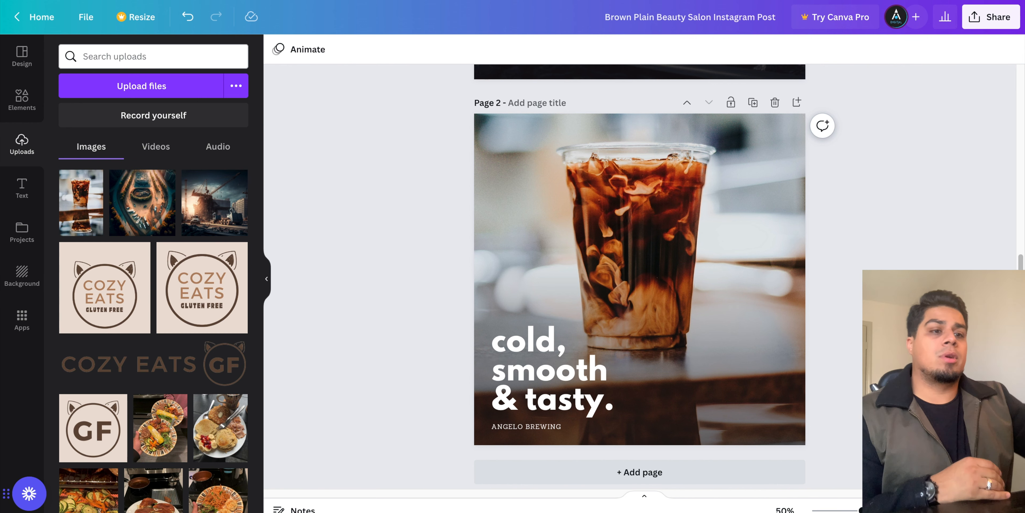
{"action": "left_click", "coordinate": [752, 103]}
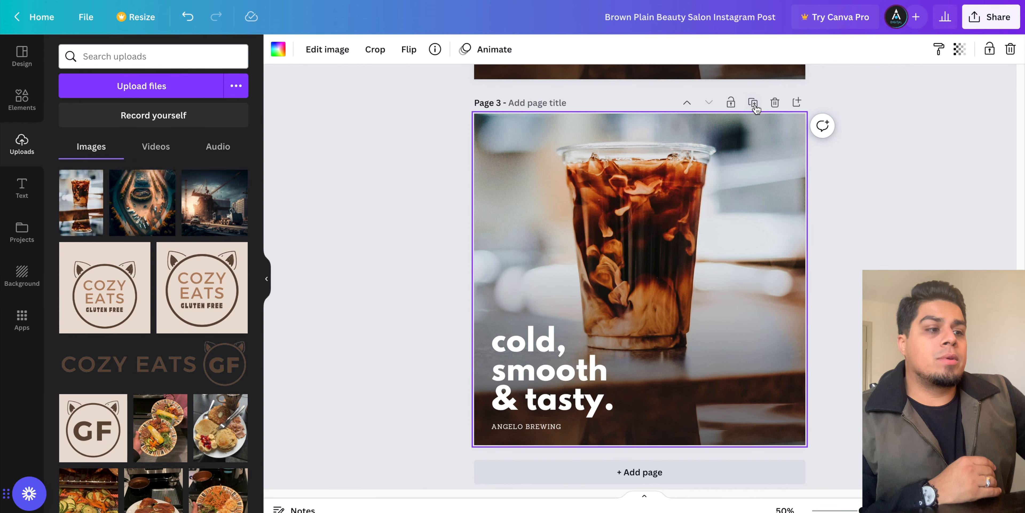
Shift page 1's dark overlay to the right and replace the construction background with the uploaded iced coffee photo
{"action": "scroll", "coordinate": [684, 159], "scroll_direction": "up", "scroll_amount": 15}
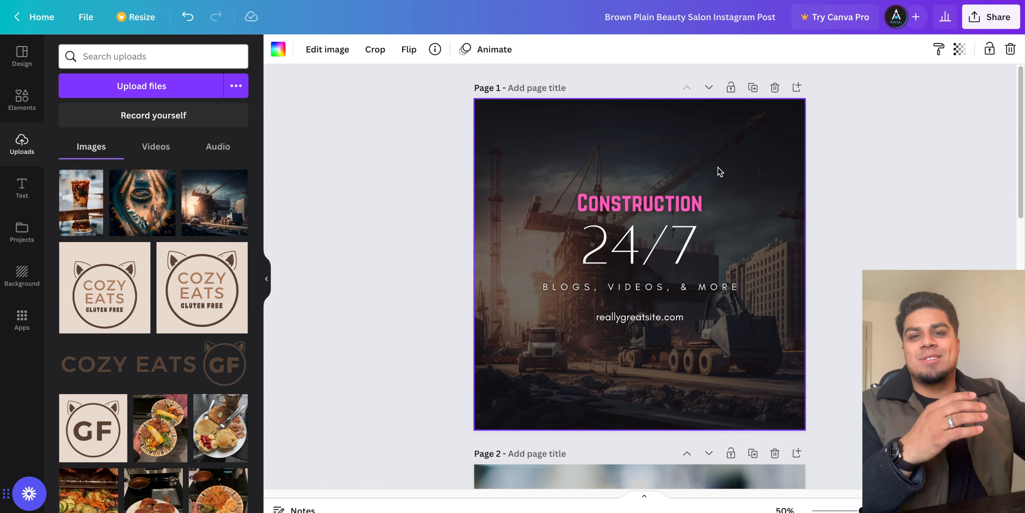
{"action": "left_click_drag", "start_coordinate": [718, 180], "coordinate": [773, 173]}
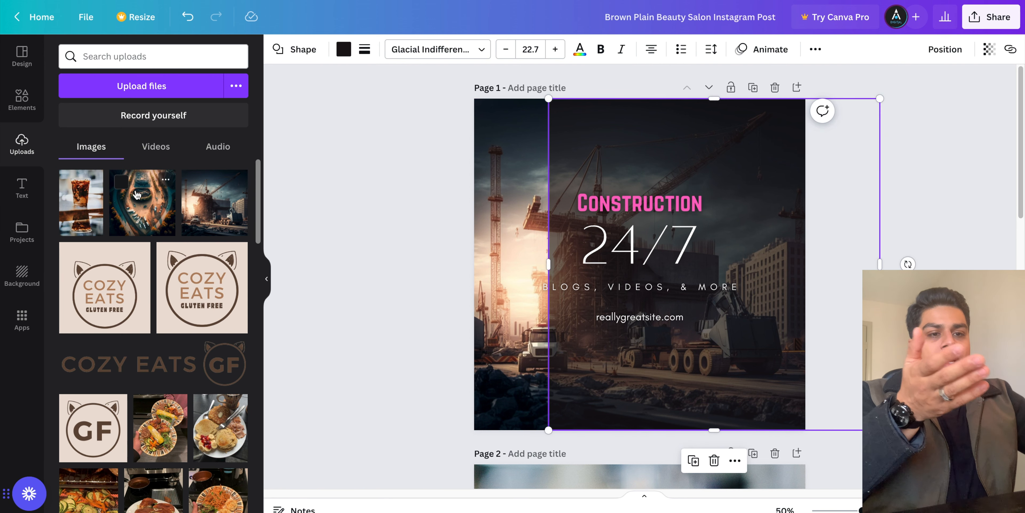
{"action": "left_click_drag", "start_coordinate": [76, 207], "coordinate": [480, 237]}
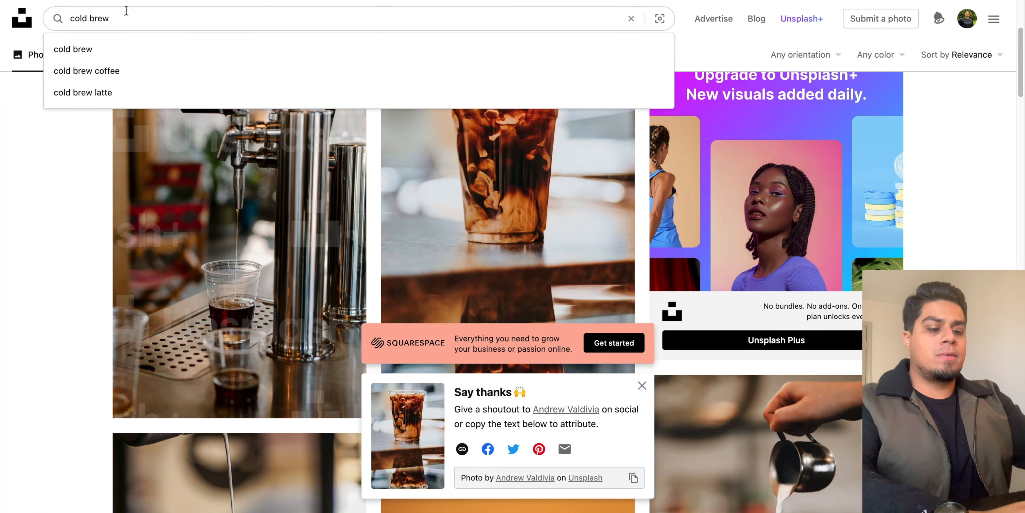
Switch to Unsplash, search for "coffee shop" photos and browse the results for café interiors
{"action": "triple_click", "coordinate": [126, 10]}
{"action": "type", "text": "coffee s"}
{"action": "key", "text": "BackSpace"}
{"action": "type", "text": "e shop"}
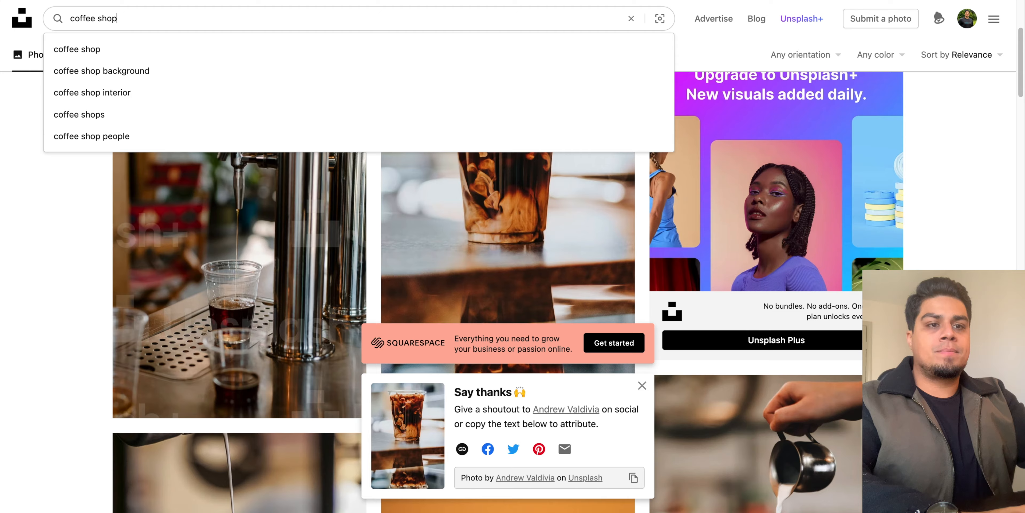
{"action": "key", "text": "Return"}
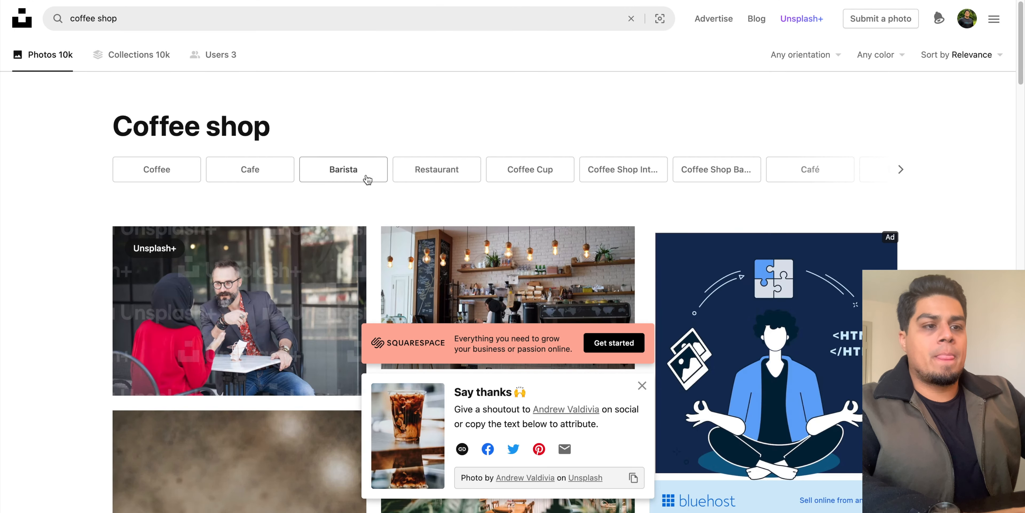
{"action": "left_click", "coordinate": [641, 385]}
{"action": "scroll", "coordinate": [577, 199], "scroll_direction": "down", "scroll_amount": 4}
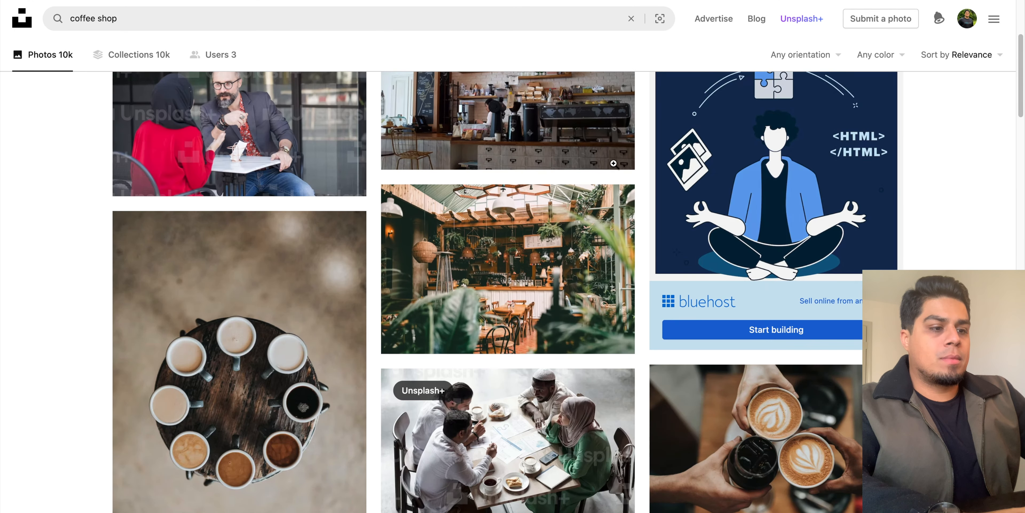
{"action": "scroll", "coordinate": [577, 159], "scroll_direction": "up", "scroll_amount": 2}
{"action": "left_click", "coordinate": [570, 141]}
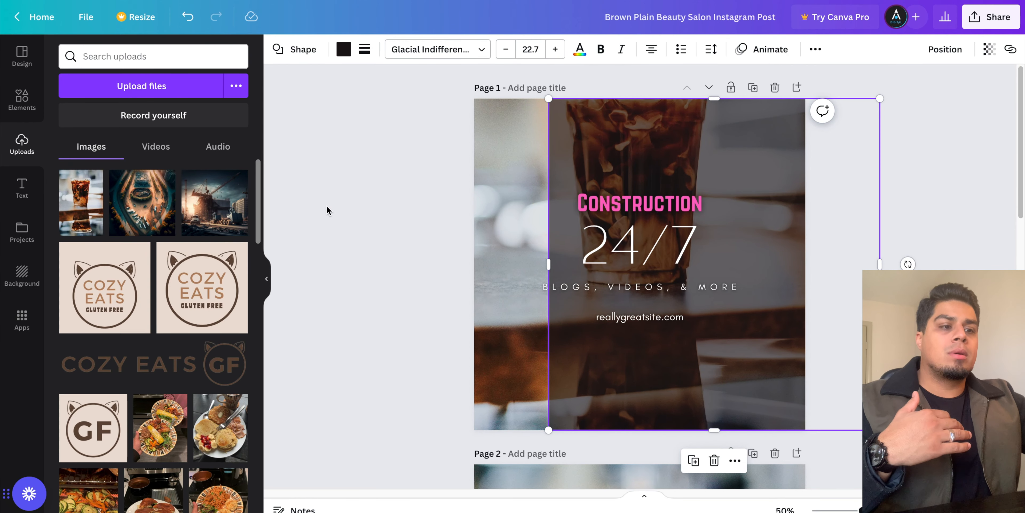
Return to Canva and rename the design "coffee shop"
{"action": "left_click", "coordinate": [463, 206]}
{"action": "left_click_drag", "start_coordinate": [860, 510], "coordinate": [840, 510]}
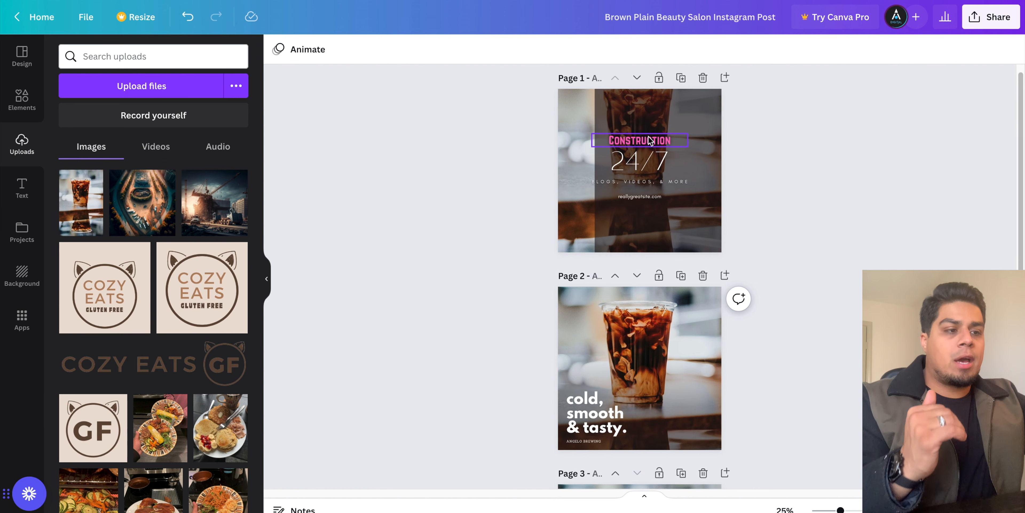
{"action": "scroll", "coordinate": [692, 299], "scroll_direction": "down", "scroll_amount": 3}
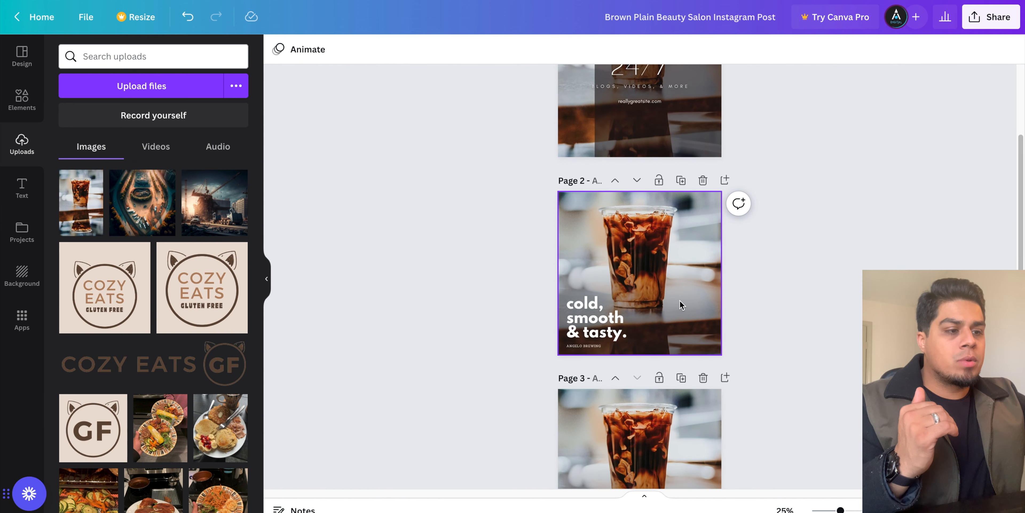
{"action": "scroll", "coordinate": [680, 304], "scroll_direction": "down", "scroll_amount": 3}
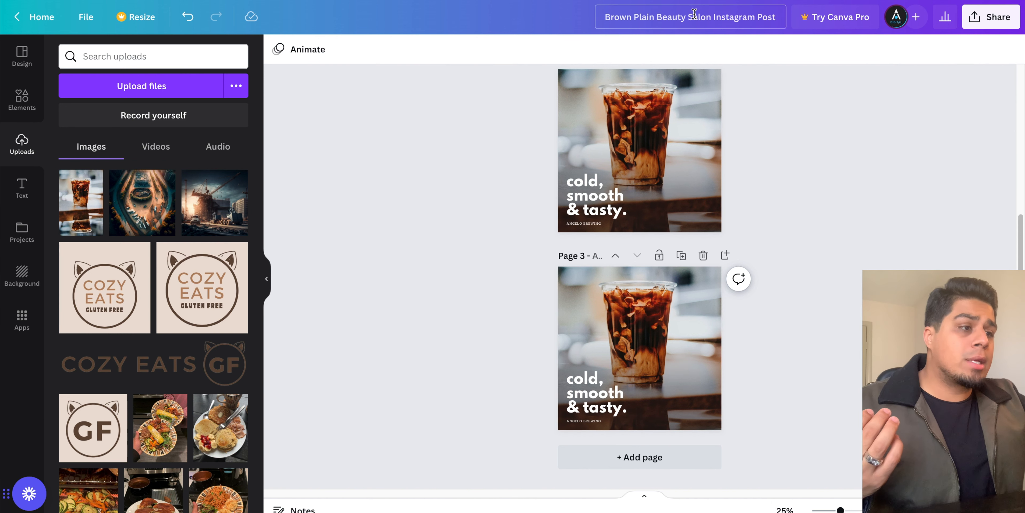
{"action": "type", "text": "coffee shop"}
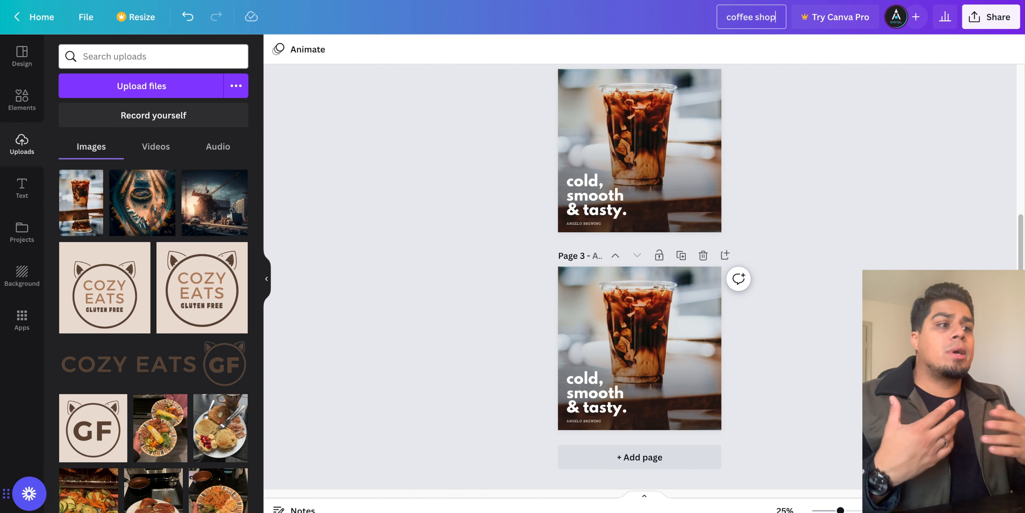
Give page 1 the title "coold brew 1"
{"action": "scroll", "coordinate": [458, 226], "scroll_direction": "up", "scroll_amount": 5}
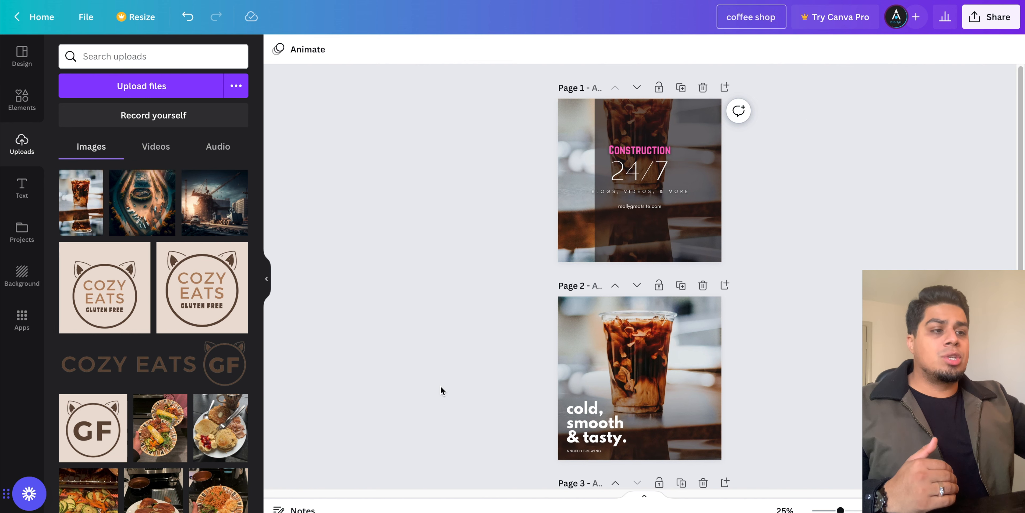
{"action": "scroll", "coordinate": [593, 225], "scroll_direction": "down", "scroll_amount": 5}
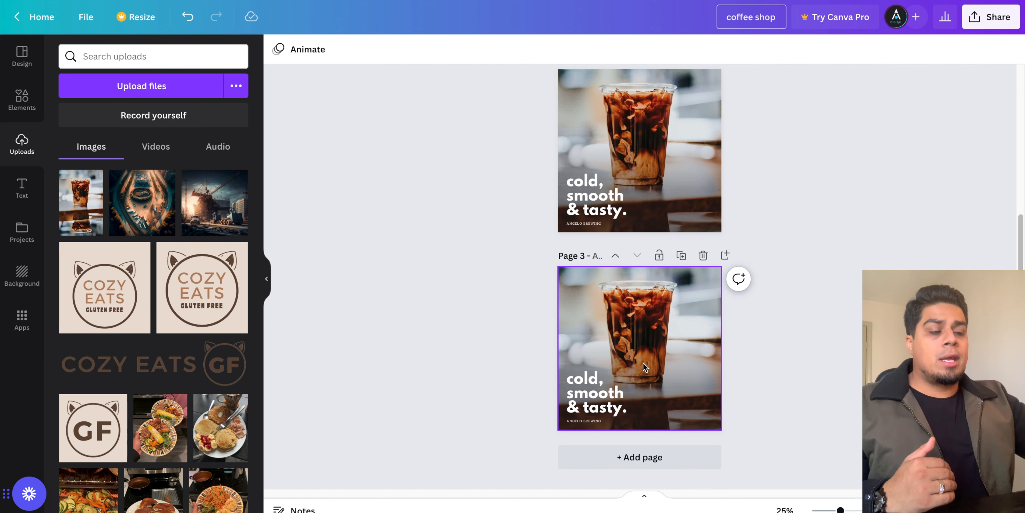
{"action": "scroll", "coordinate": [510, 130], "scroll_direction": "up", "scroll_amount": 5}
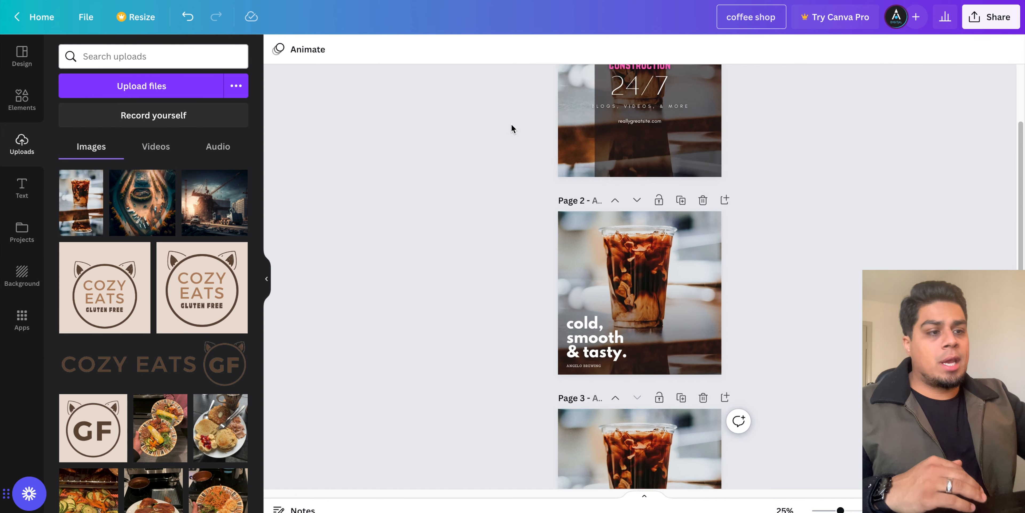
{"action": "scroll", "coordinate": [778, 424], "scroll_direction": "up", "scroll_amount": 5, "text": "ctrl"}
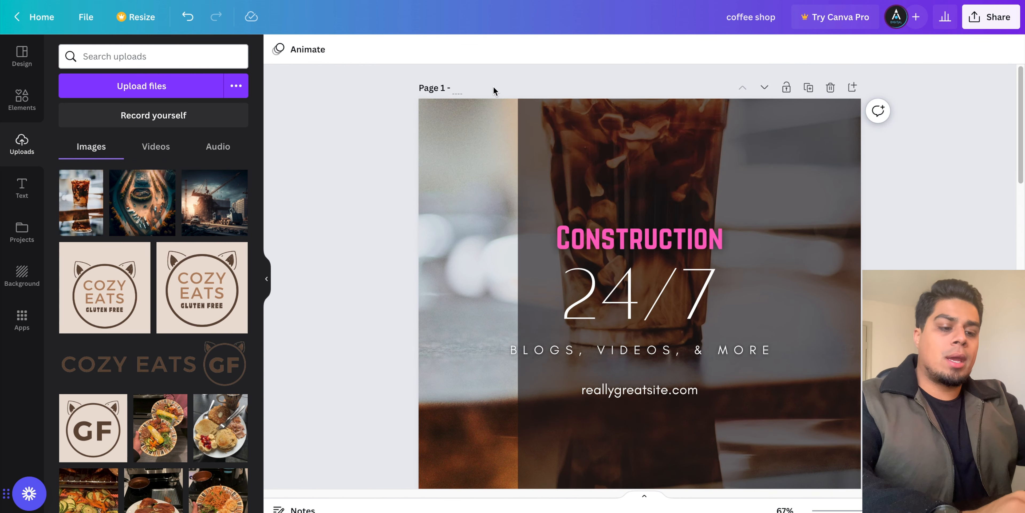
{"action": "type", "text": "coold brew 1"}
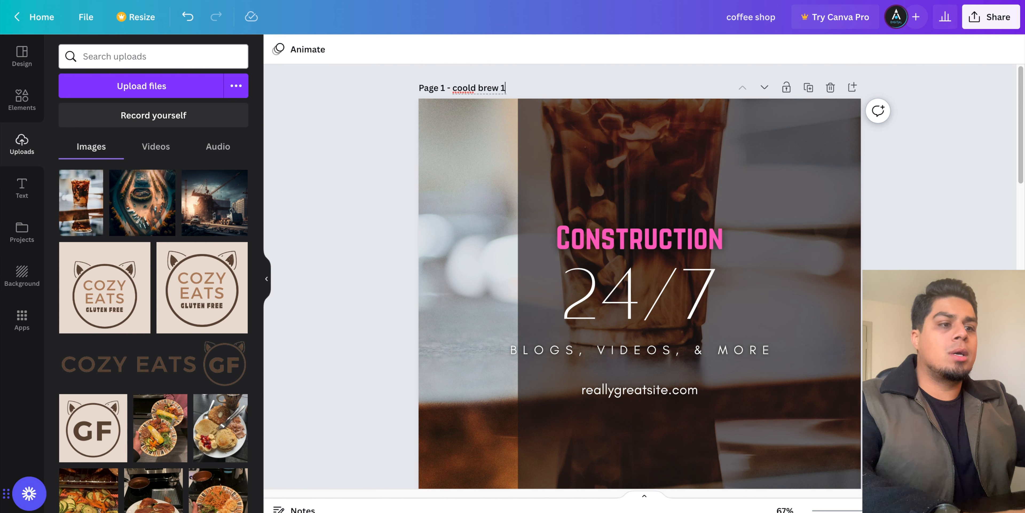
{"action": "left_click", "coordinate": [377, 143]}
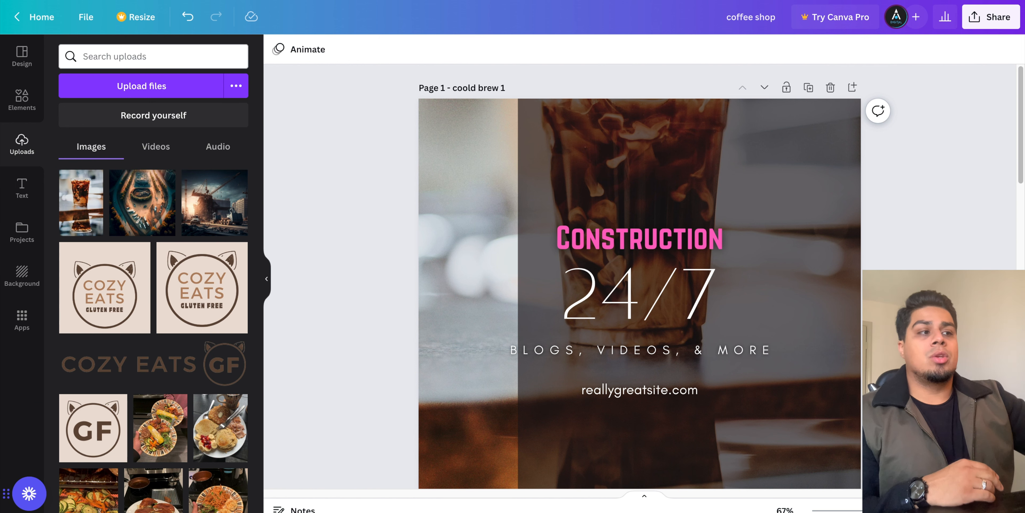
Set up a PNG download of the design limited to page 1 only
{"action": "left_click", "coordinate": [994, 22]}
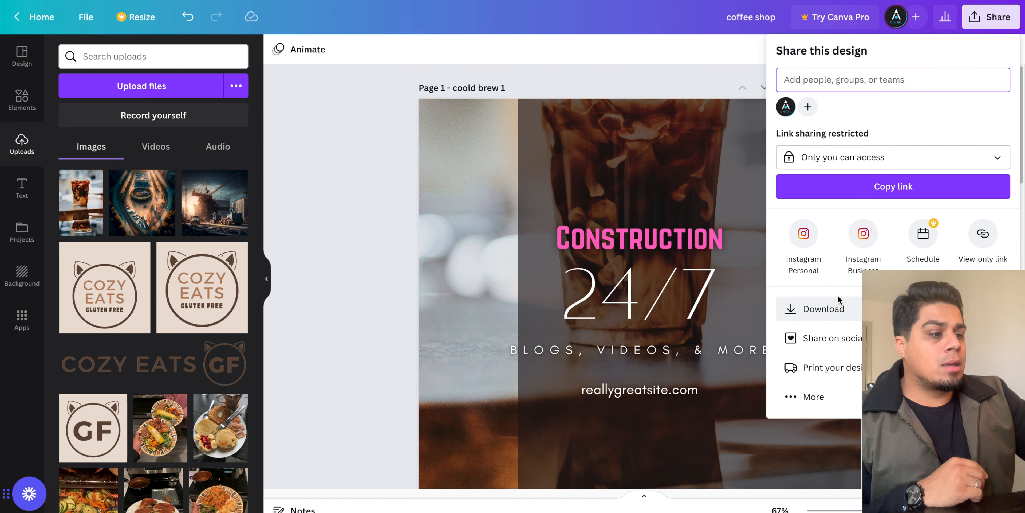
{"action": "left_click", "coordinate": [841, 305]}
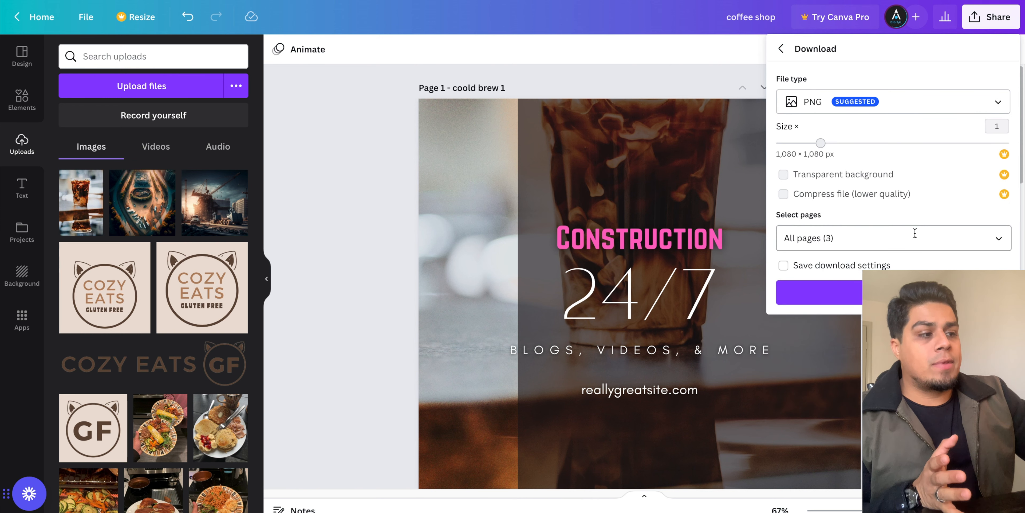
{"action": "left_click", "coordinate": [860, 237]}
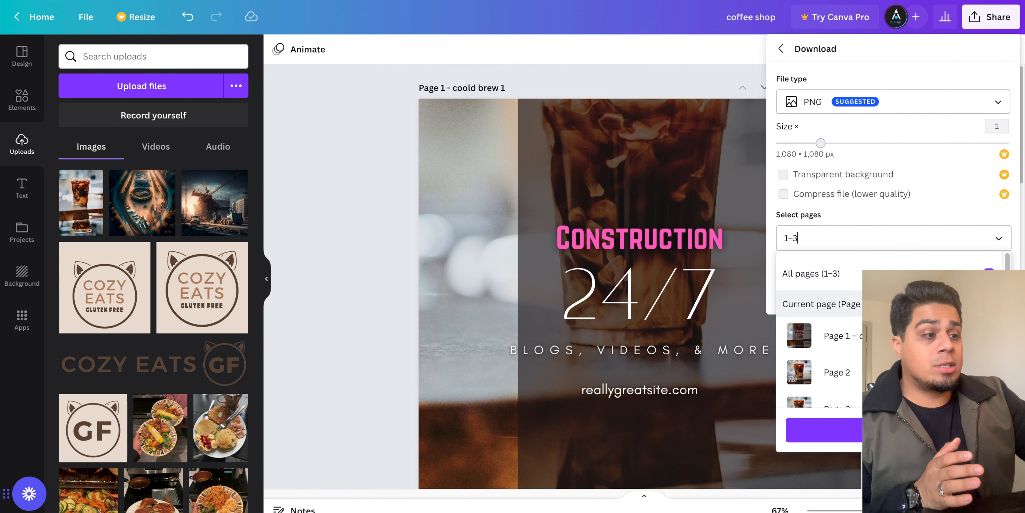
{"action": "left_click", "coordinate": [923, 304]}
{"action": "left_click", "coordinate": [923, 303]}
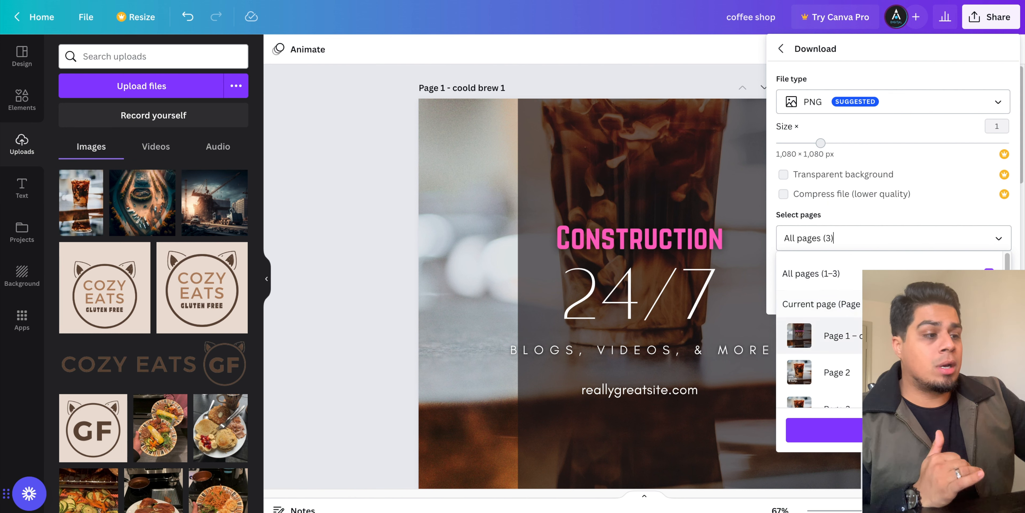
{"action": "left_click", "coordinate": [989, 335]}
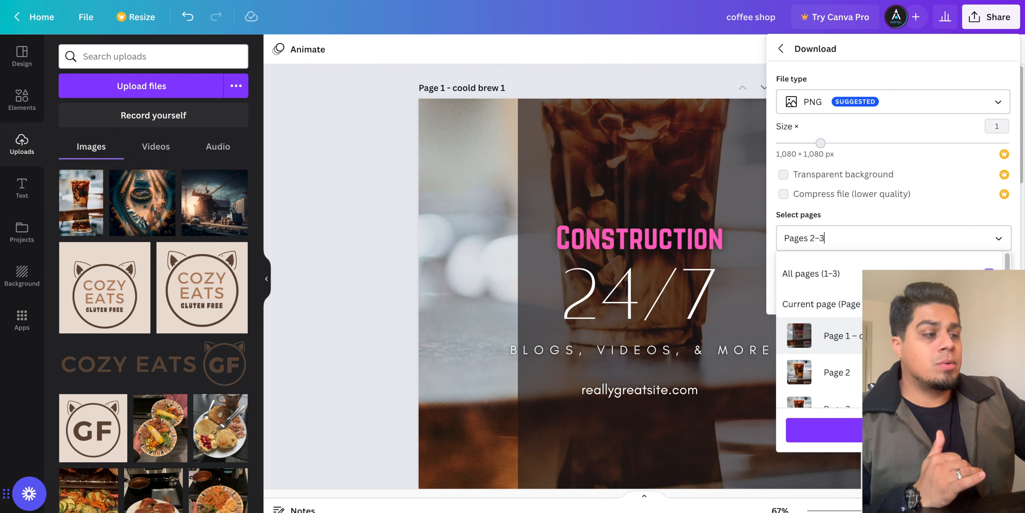
{"action": "left_click", "coordinate": [989, 372]}
{"action": "scroll", "coordinate": [989, 342], "scroll_direction": "down", "scroll_amount": 1}
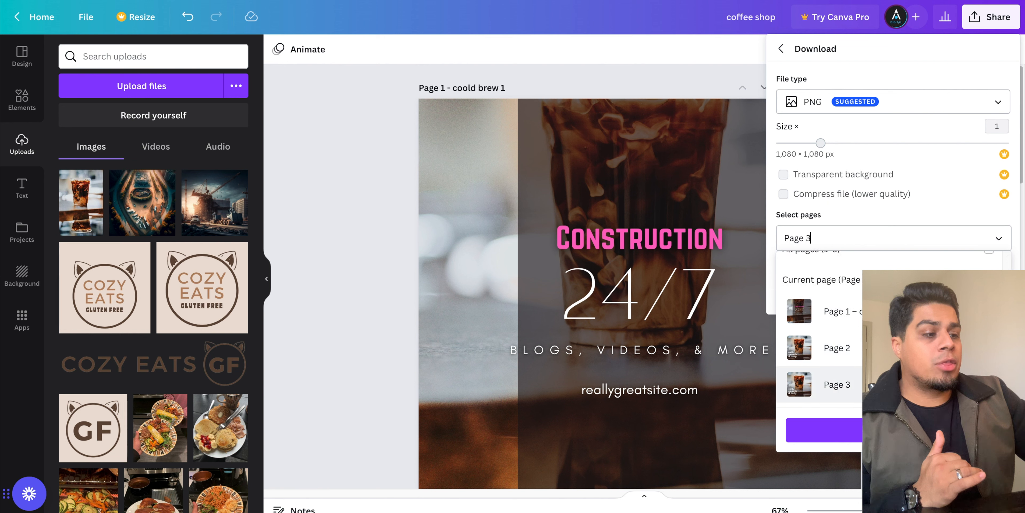
{"action": "left_click", "coordinate": [989, 384]}
{"action": "left_click", "coordinate": [989, 311]}
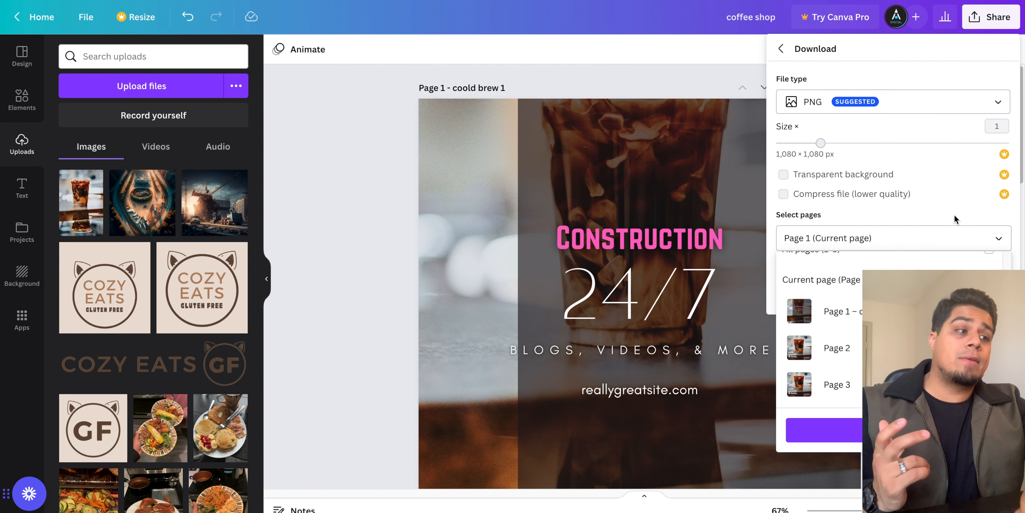
{"action": "left_click", "coordinate": [950, 236]}
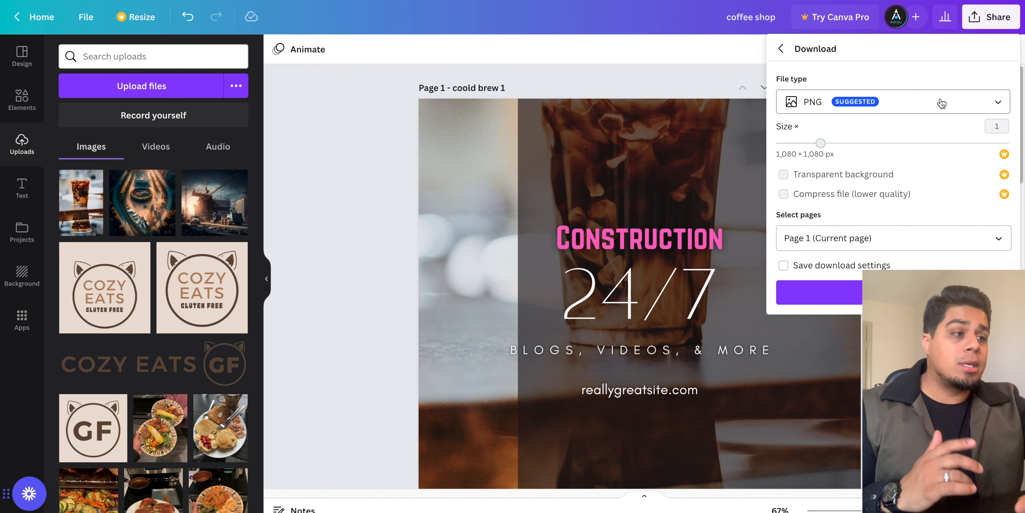
Review the available download file types and close the download settings
{"action": "left_click", "coordinate": [844, 107]}
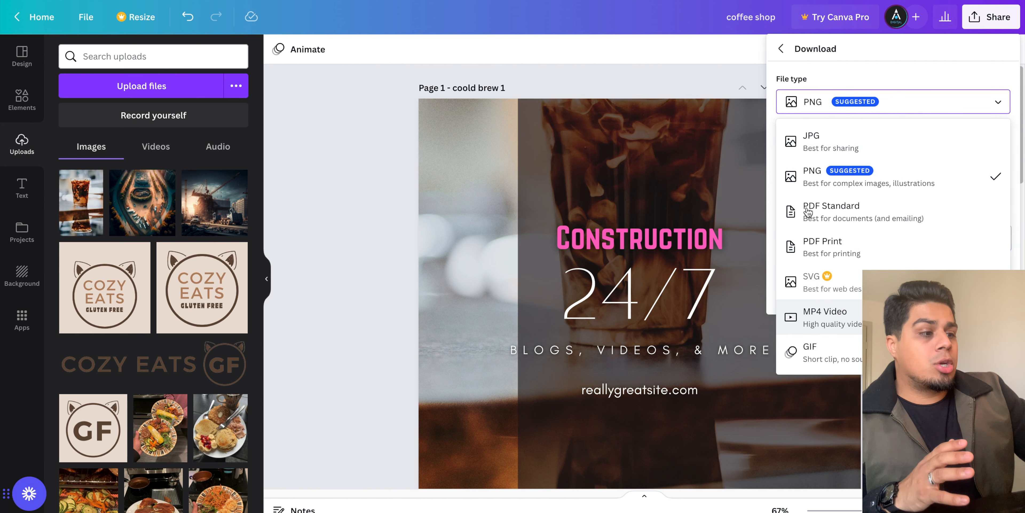
{"action": "left_click", "coordinate": [772, 223]}
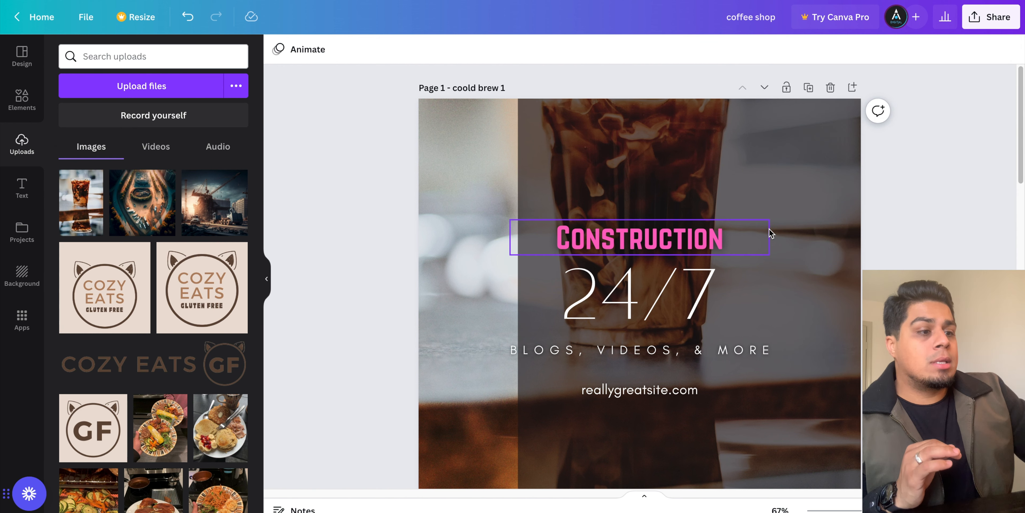
Zoom out to 50% and select the "cold, smooth & tasty." heading on page 2
{"action": "left_click_drag", "start_coordinate": [867, 510], "coordinate": [857, 510]}
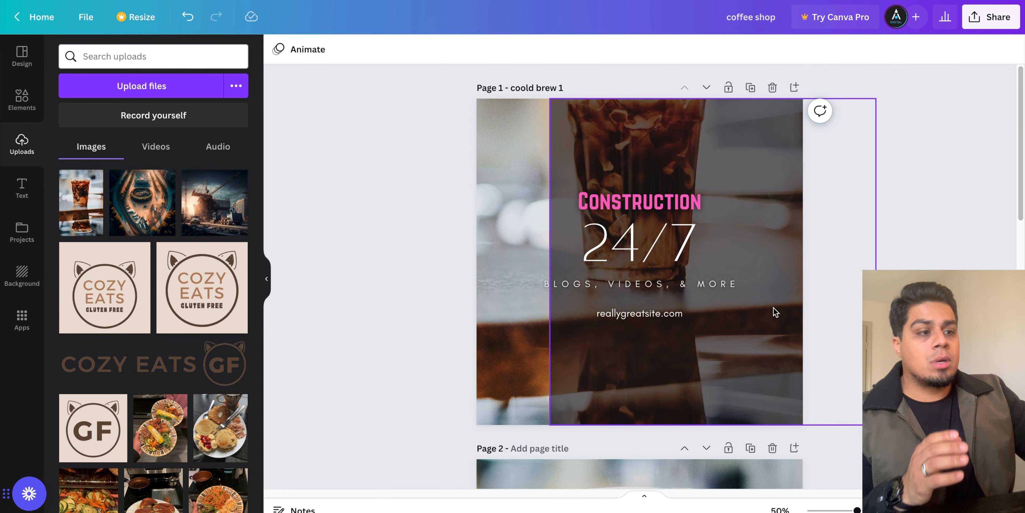
{"action": "scroll", "coordinate": [773, 306], "scroll_direction": "down", "scroll_amount": 2}
{"action": "scroll", "coordinate": [737, 334], "scroll_direction": "down", "scroll_amount": 7}
{"action": "scroll", "coordinate": [701, 363], "scroll_direction": "down", "scroll_amount": 5}
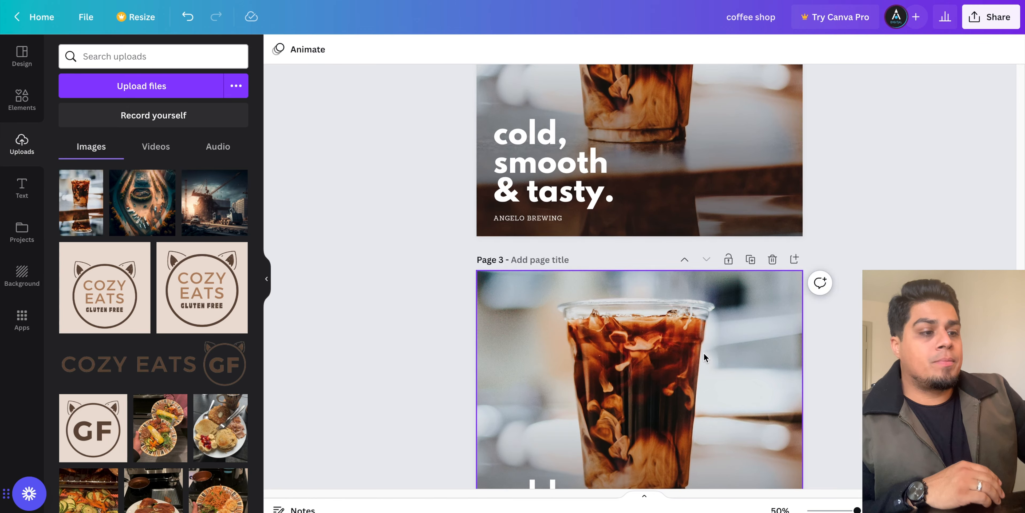
{"action": "scroll", "coordinate": [701, 364], "scroll_direction": "up", "scroll_amount": 5}
{"action": "left_click", "coordinate": [704, 278]}
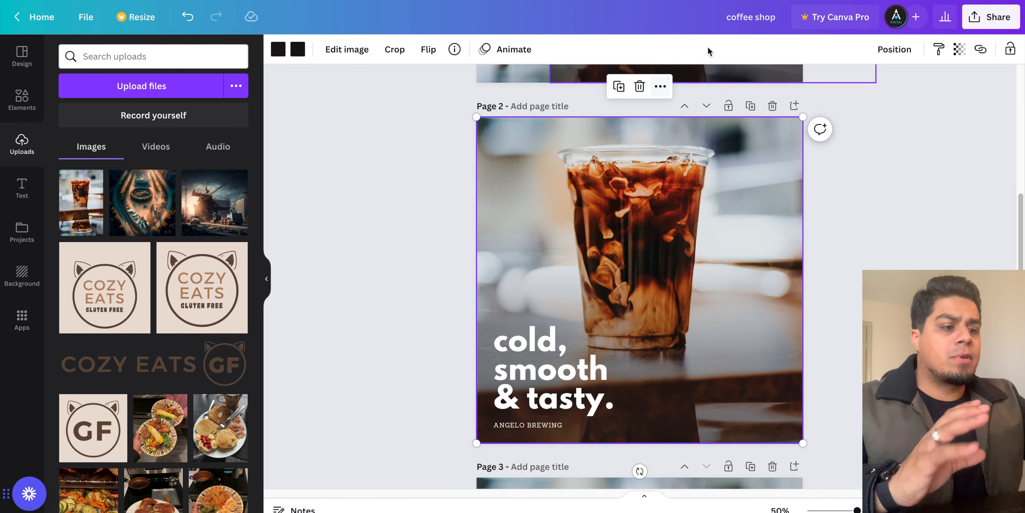
{"action": "left_click", "coordinate": [558, 334]}
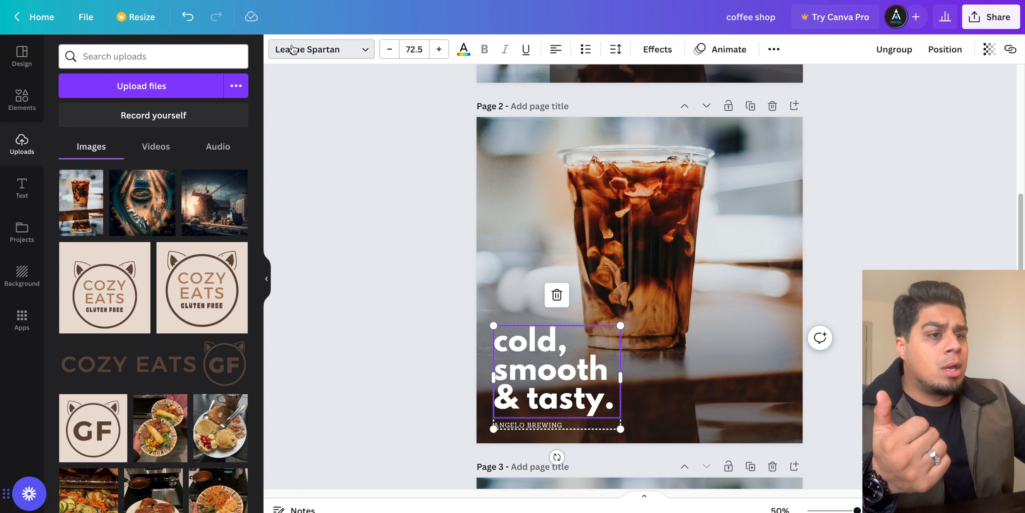
Look through the heading's font choices, try a pink text color and undo it
{"action": "left_click", "coordinate": [293, 48]}
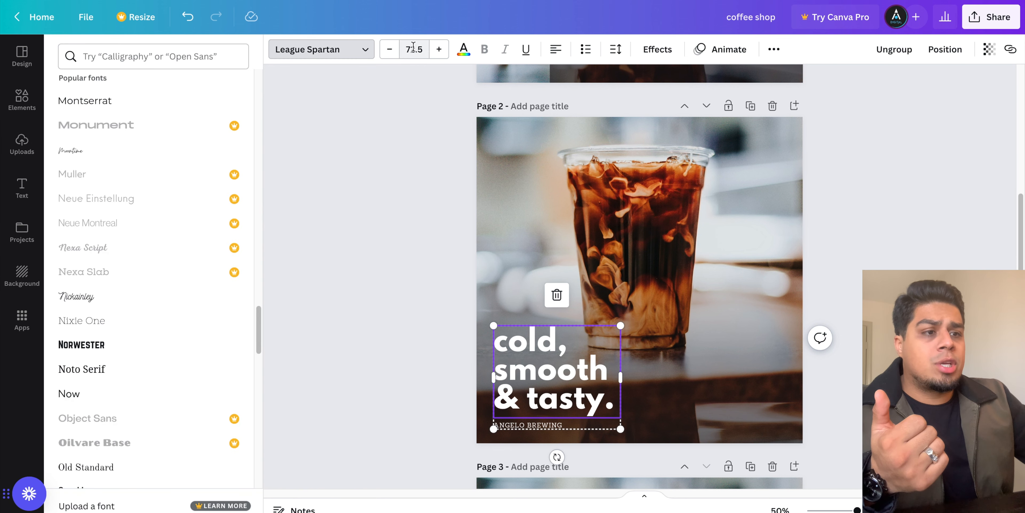
{"action": "left_click", "coordinate": [463, 50]}
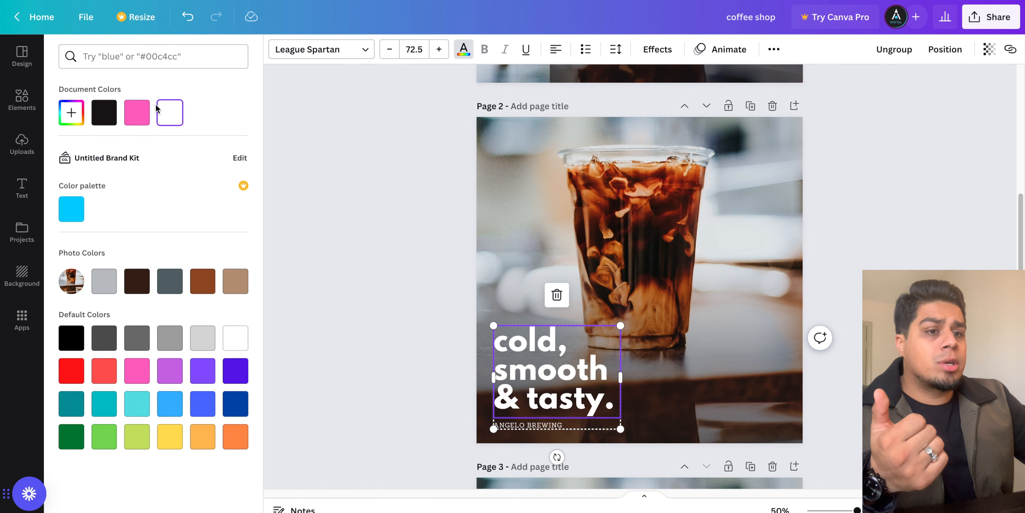
{"action": "left_click", "coordinate": [143, 119]}
{"action": "key", "text": "ctrl+z"}
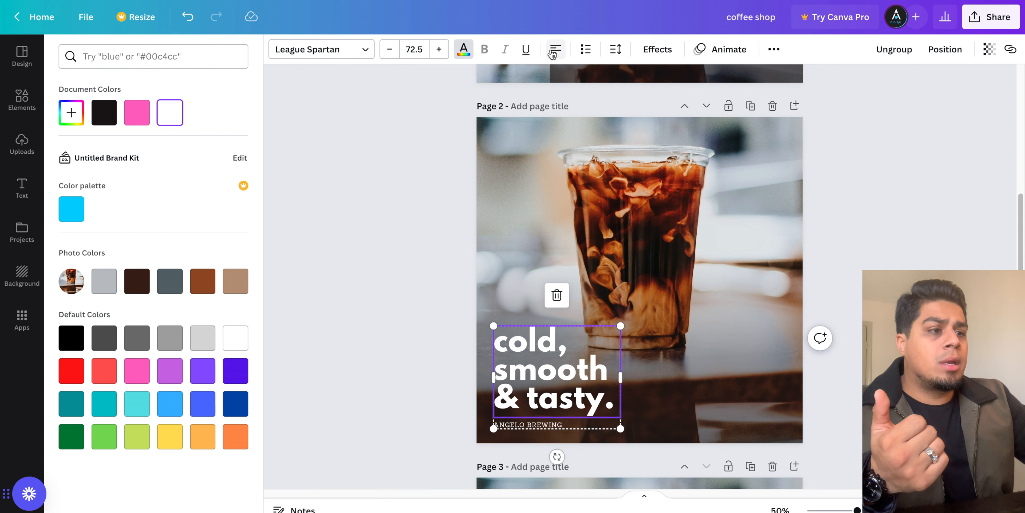
Try bulleted and numbered list formatting on the heading and remove it again
{"action": "left_click", "coordinate": [585, 50]}
{"action": "left_click", "coordinate": [585, 51]}
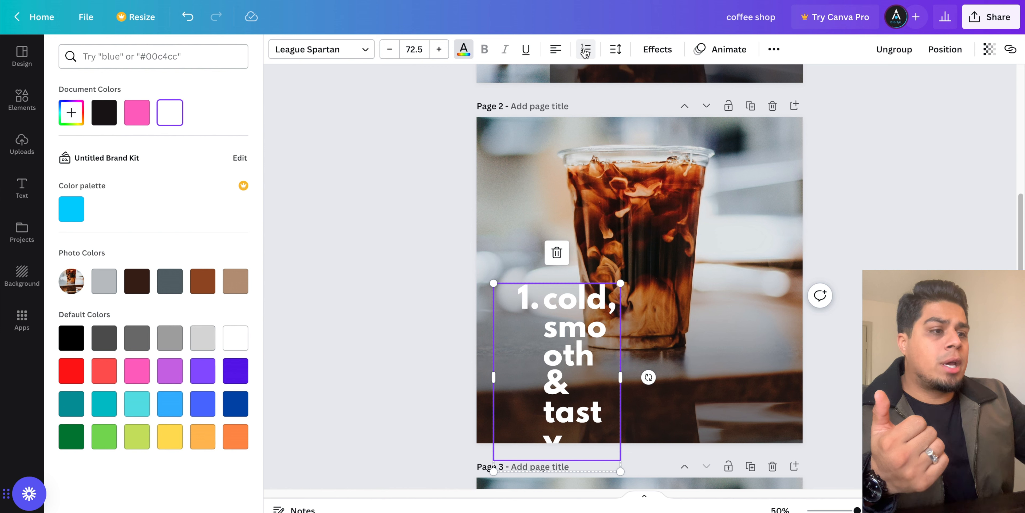
{"action": "left_click", "coordinate": [583, 53]}
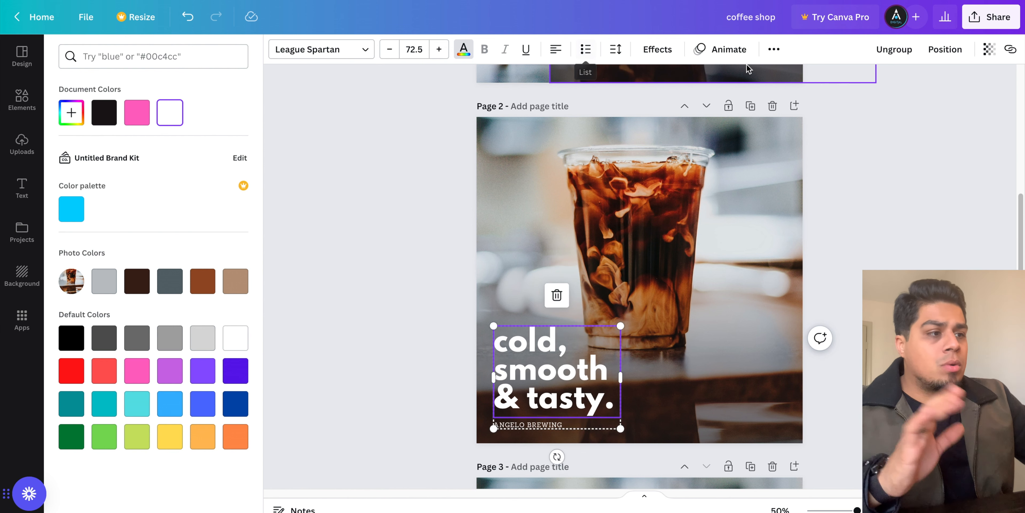
Try a black Shadow effect on the heading with direction -59, blur 51 and transparency 17
{"action": "left_click", "coordinate": [671, 51]}
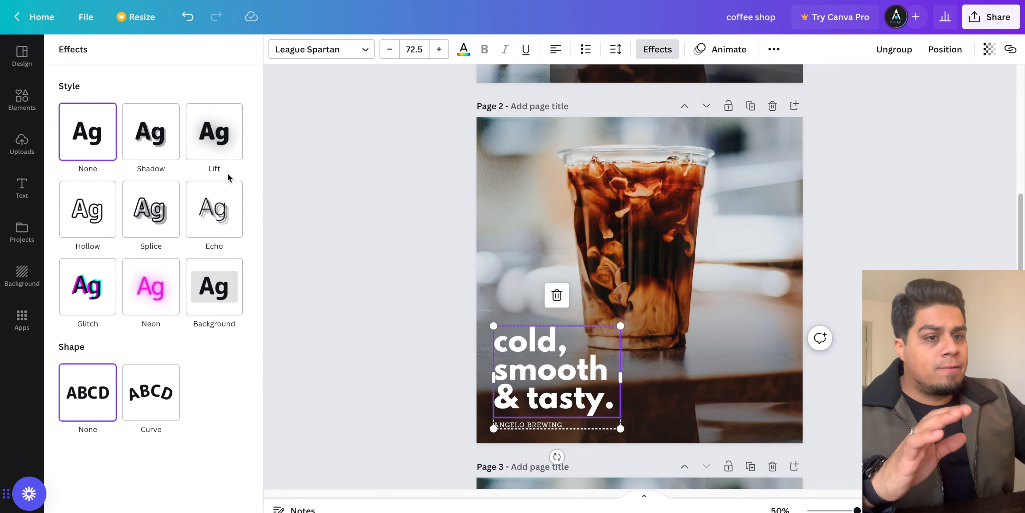
{"action": "left_click", "coordinate": [172, 155]}
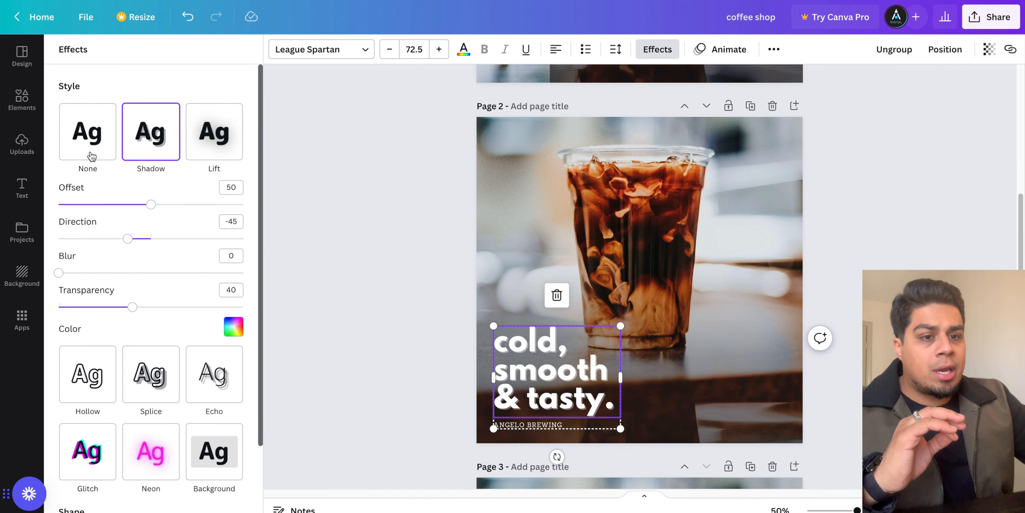
{"action": "left_click", "coordinate": [89, 156]}
{"action": "left_click", "coordinate": [131, 151]}
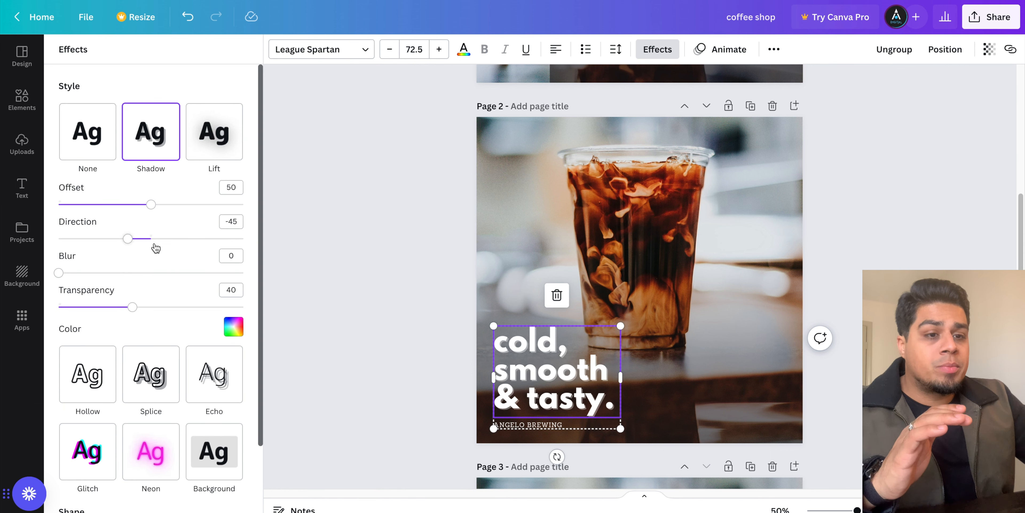
{"action": "left_click_drag", "start_coordinate": [61, 275], "coordinate": [97, 308]}
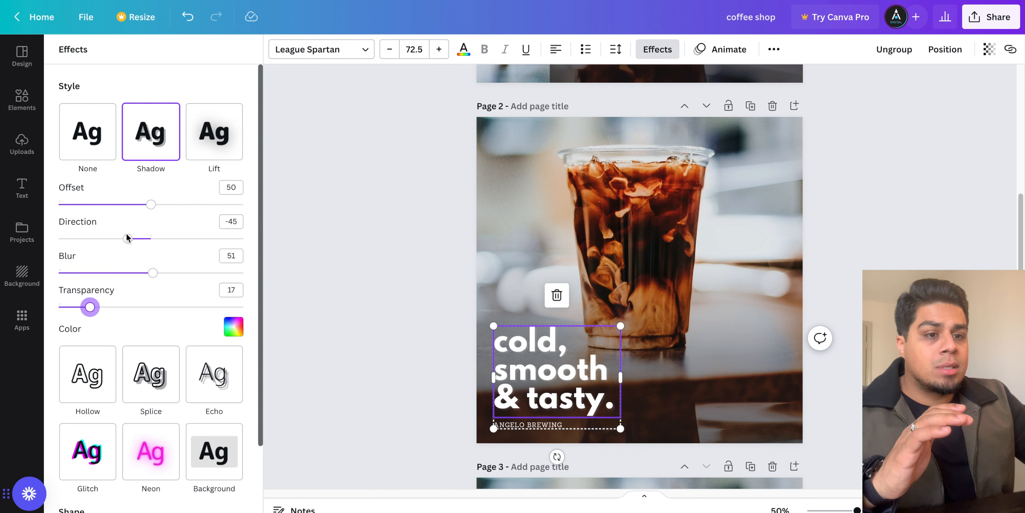
{"action": "mouse_move", "coordinate": [127, 237]}
{"action": "left_mouse_down"}
{"action": "mouse_move", "coordinate": [91, 238]}
{"action": "mouse_move", "coordinate": [135, 253]}
{"action": "left_mouse_up"}
{"action": "left_click", "coordinate": [239, 330]}
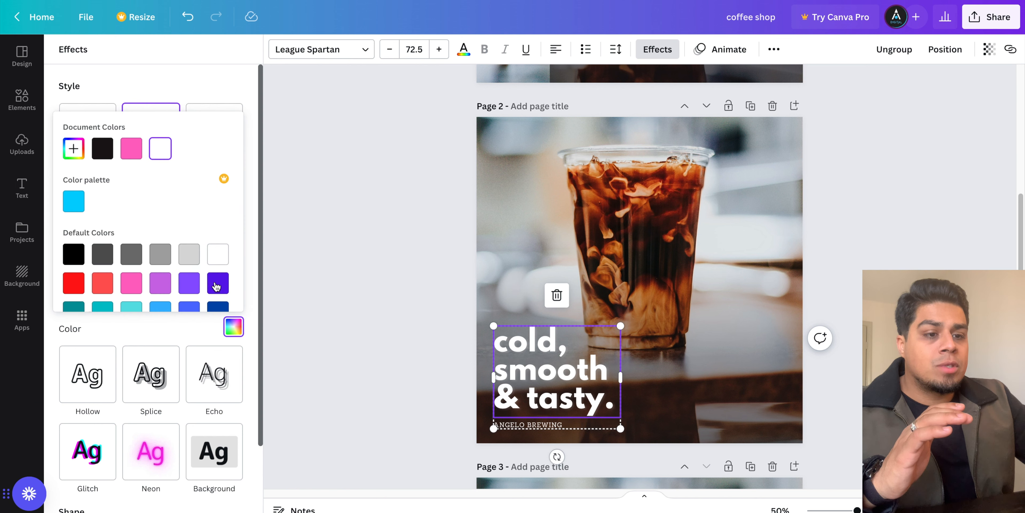
{"action": "left_click", "coordinate": [104, 158]}
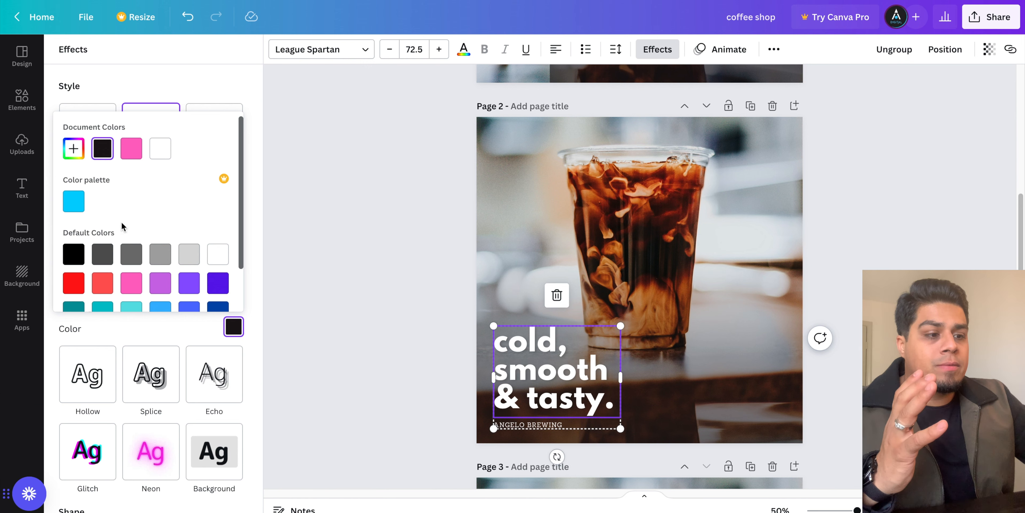
{"action": "left_click", "coordinate": [134, 334]}
{"action": "scroll", "coordinate": [138, 324], "scroll_direction": "down", "scroll_amount": 2}
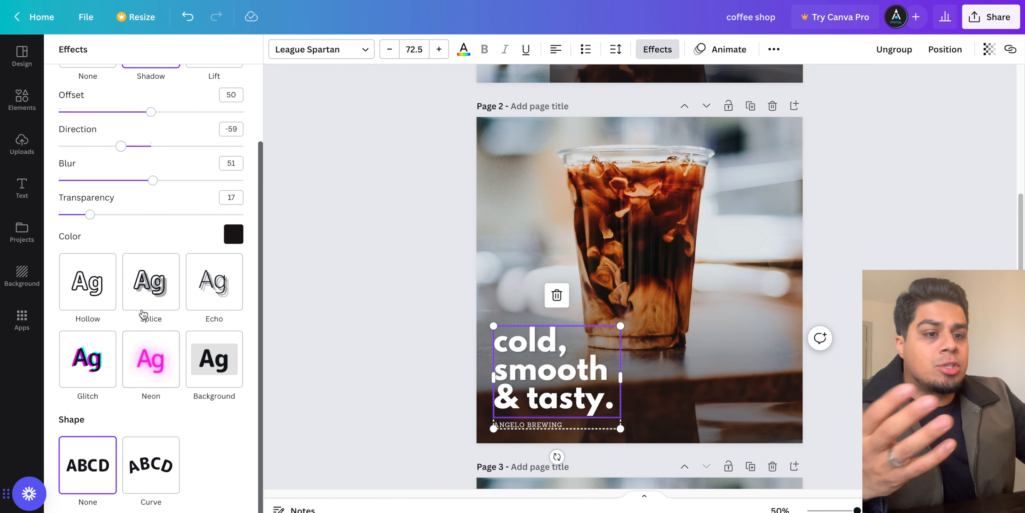
Try the Splice effect on the heading and reset its effect style to None
{"action": "left_click", "coordinate": [154, 309]}
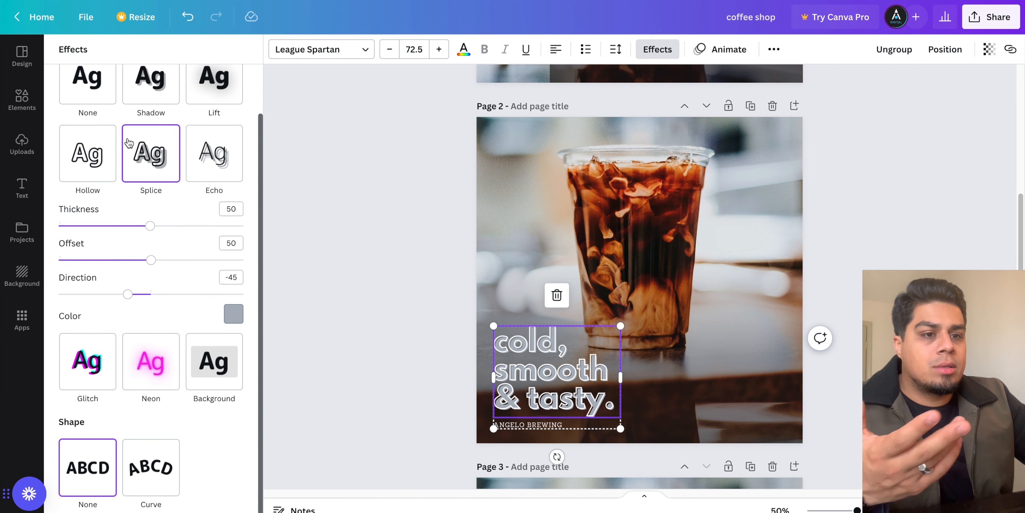
{"action": "scroll", "coordinate": [151, 160], "scroll_direction": "up", "scroll_amount": 2}
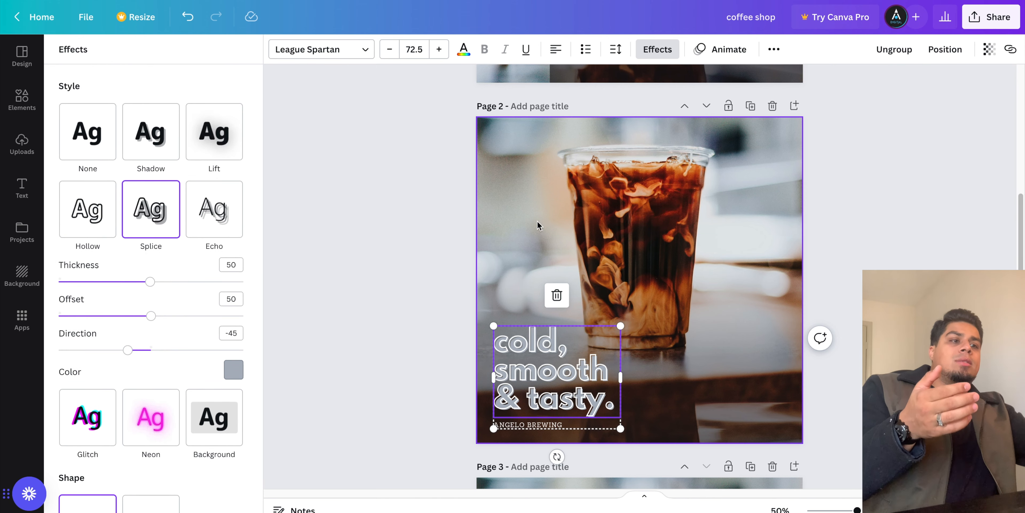
{"action": "left_click", "coordinate": [87, 132]}
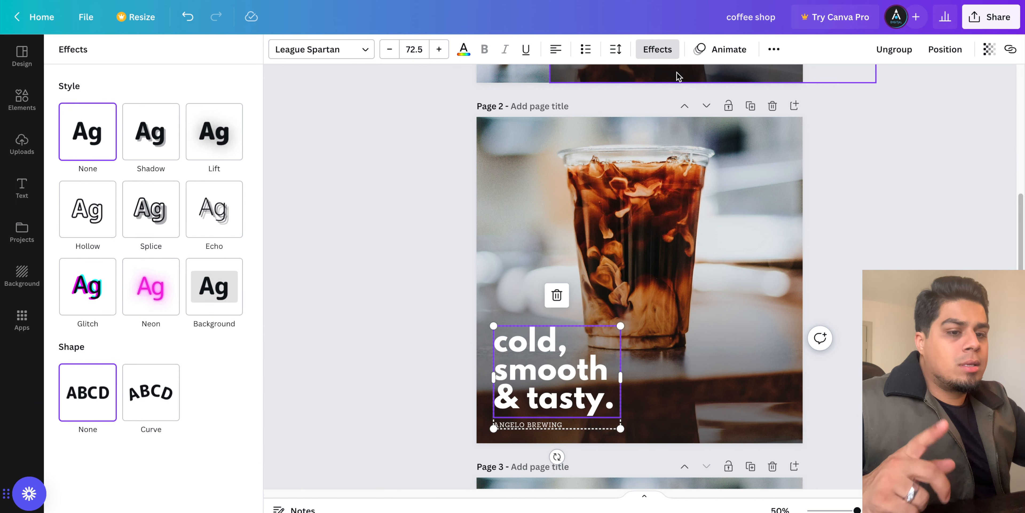
Curve the page 2 heading with a curve of 66, enlarge it to about 80 and place it over the iced coffee cup
{"action": "left_click", "coordinate": [151, 392]}
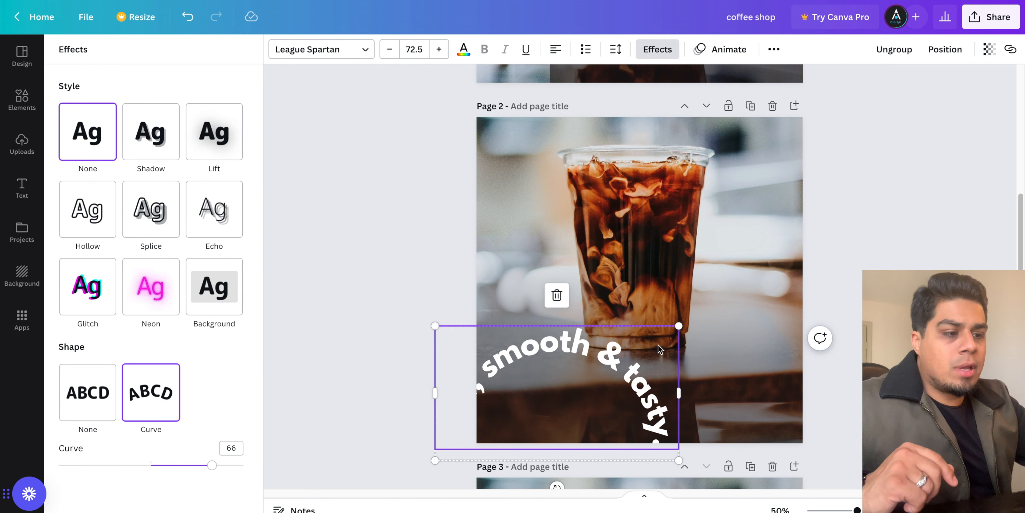
{"action": "left_click_drag", "start_coordinate": [681, 393], "coordinate": [665, 394]}
{"action": "scroll", "coordinate": [627, 386], "scroll_direction": "down", "scroll_amount": 4}
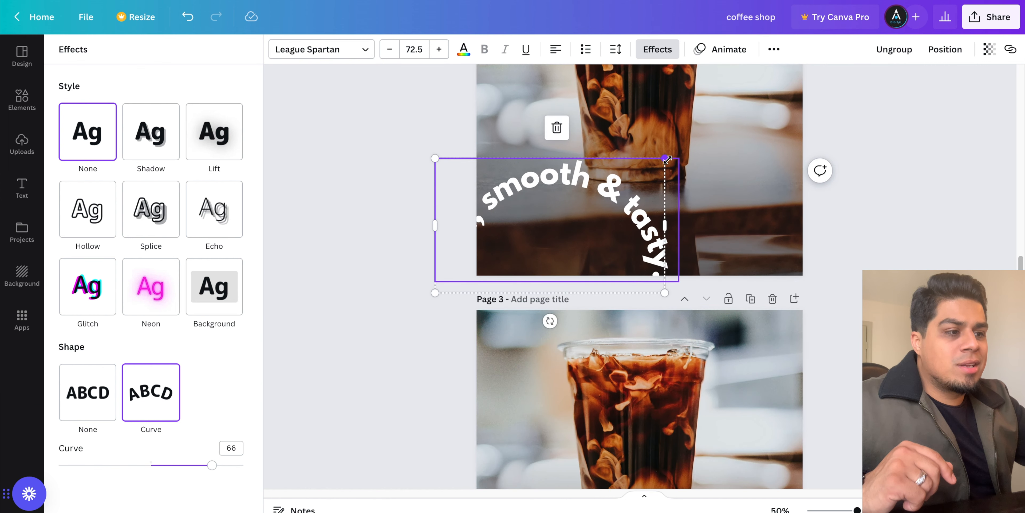
{"action": "left_click_drag", "start_coordinate": [665, 158], "coordinate": [767, 98]}
{"action": "left_click_drag", "start_coordinate": [659, 191], "coordinate": [700, 129]}
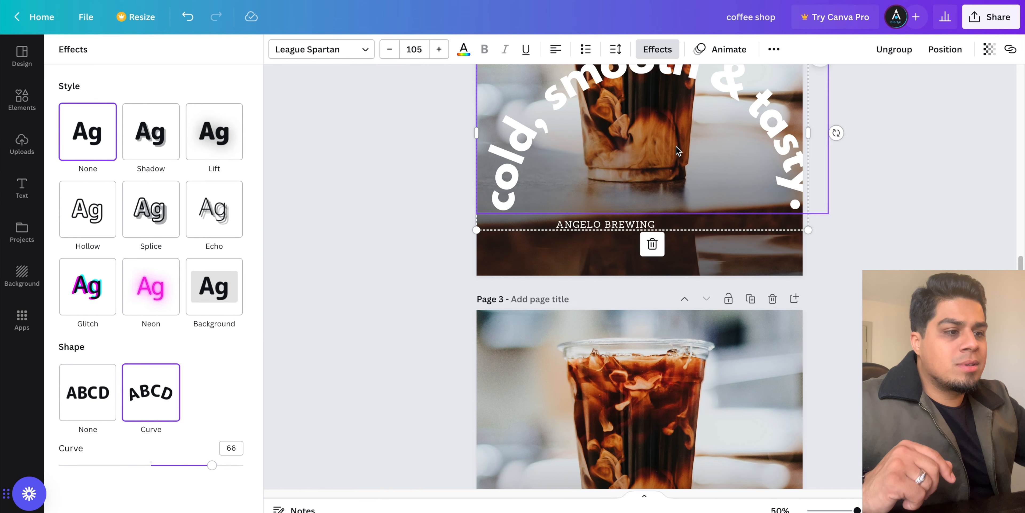
{"action": "scroll", "coordinate": [759, 195], "scroll_direction": "up", "scroll_amount": 2}
{"action": "left_click_drag", "start_coordinate": [774, 153], "coordinate": [739, 162]}
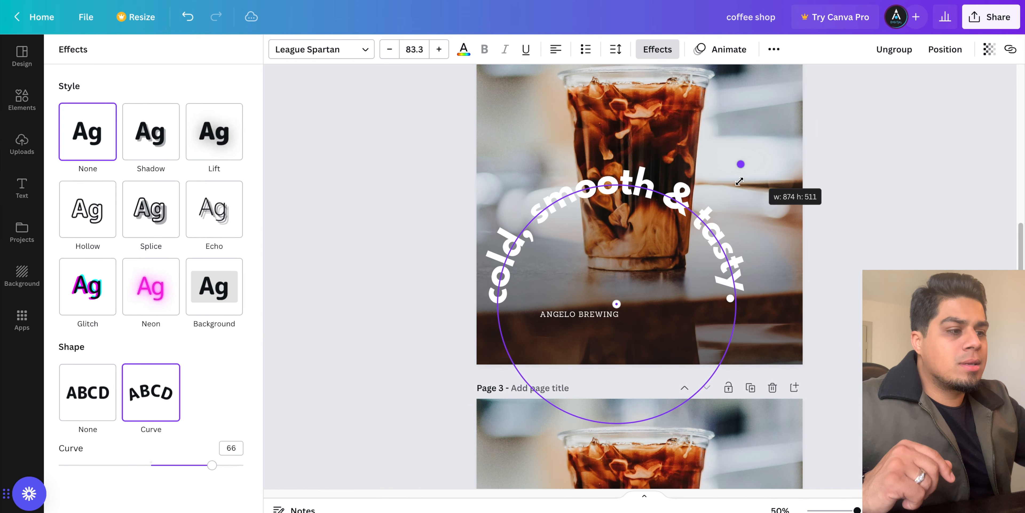
{"action": "left_click_drag", "start_coordinate": [685, 197], "coordinate": [711, 198]}
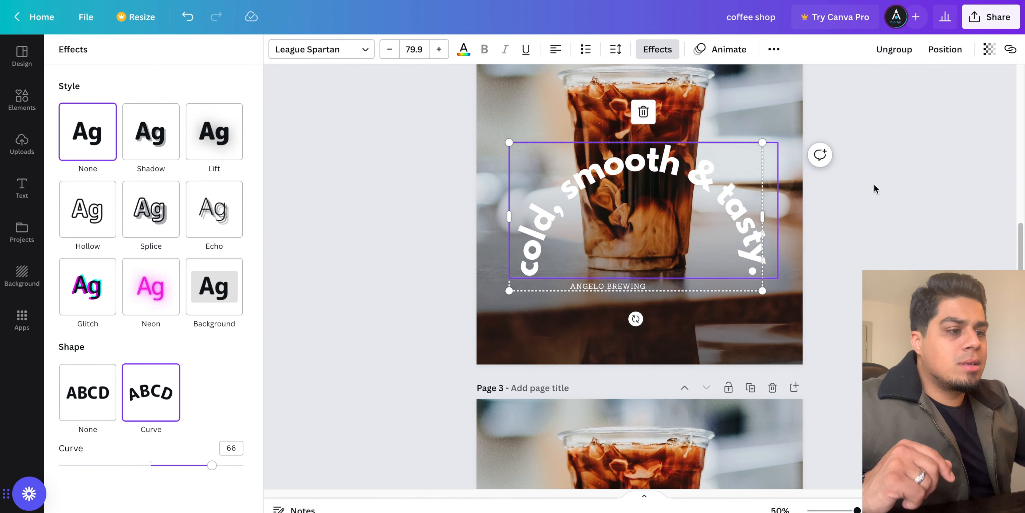
{"action": "scroll", "coordinate": [849, 210], "scroll_direction": "up", "scroll_amount": 7}
{"action": "scroll", "coordinate": [718, 250], "scroll_direction": "down", "scroll_amount": 9}
{"action": "scroll", "coordinate": [719, 250], "scroll_direction": "up", "scroll_amount": 2}
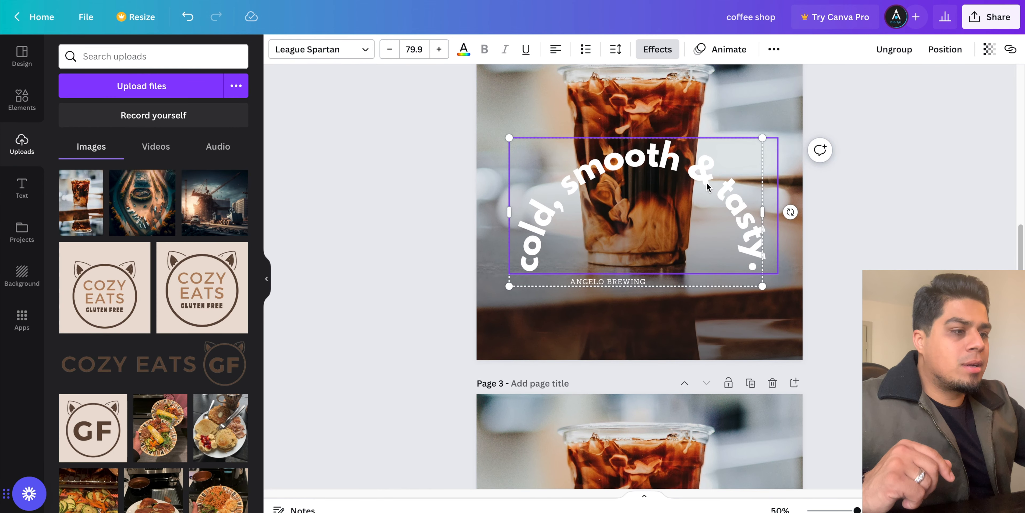
Move the curved heading up on page 2 so it arches across the top of the cup
{"action": "scroll", "coordinate": [712, 228], "scroll_direction": "up", "scroll_amount": 2}
{"action": "left_click_drag", "start_coordinate": [711, 246], "coordinate": [707, 151]}
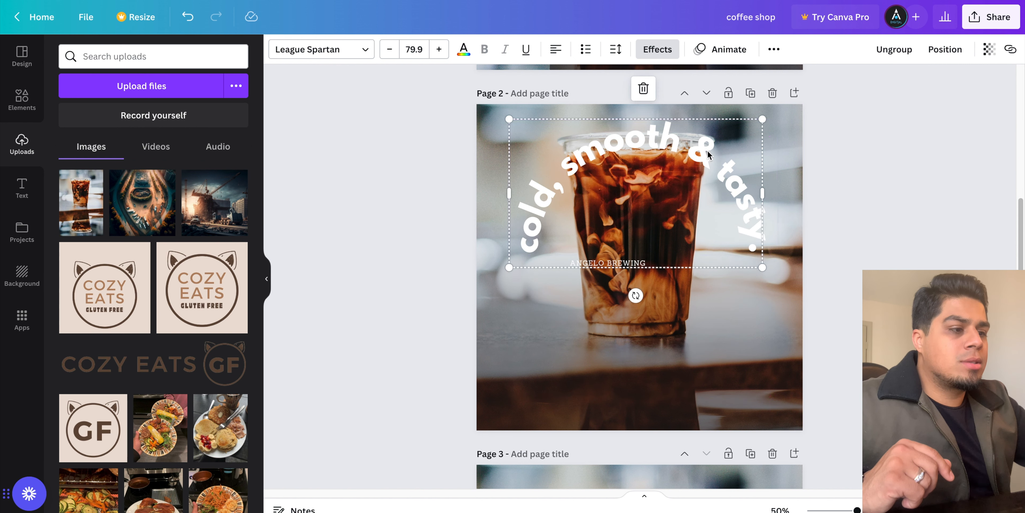
Delete the dark gradient overlay covering the lower part of the page 2 photo
{"action": "double_click", "coordinate": [795, 153]}
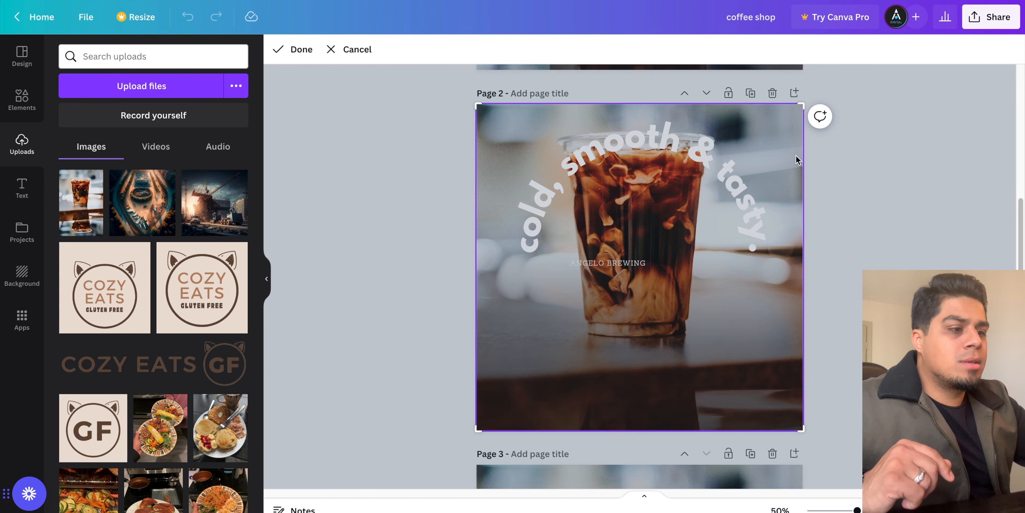
{"action": "double_click", "coordinate": [679, 343]}
{"action": "double_click", "coordinate": [689, 425]}
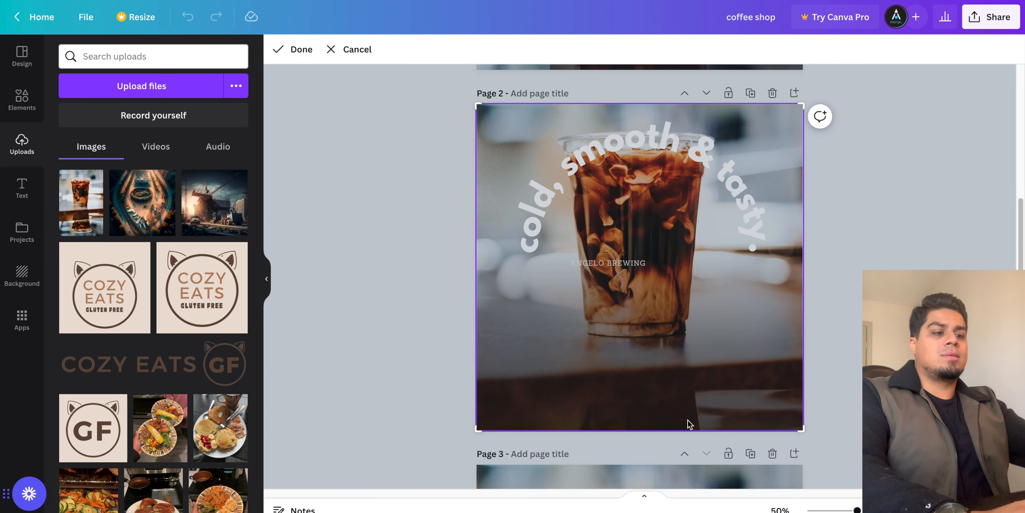
{"action": "double_click", "coordinate": [689, 425]}
{"action": "scroll", "coordinate": [685, 294], "scroll_direction": "down", "scroll_amount": 3}
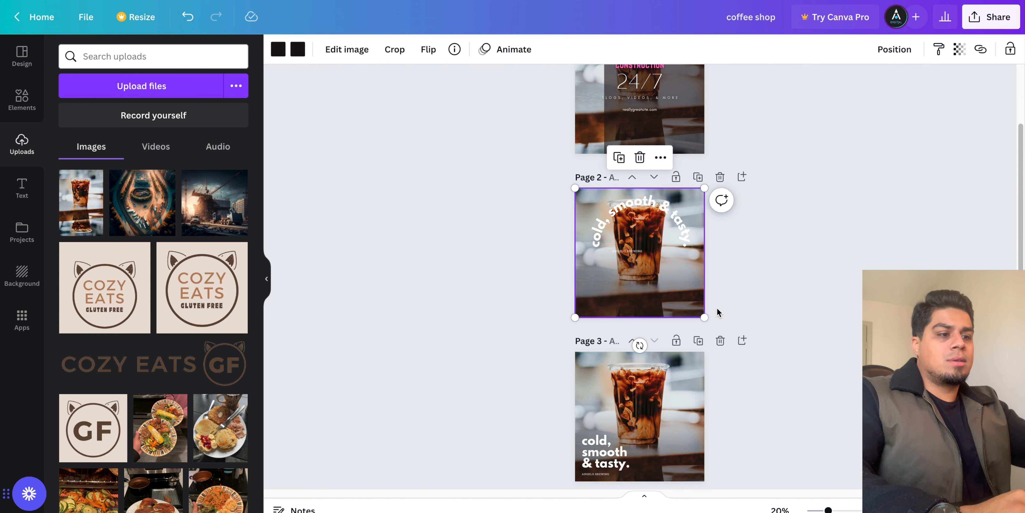
{"action": "left_click", "coordinate": [677, 297]}
{"action": "left_click", "coordinate": [673, 303]}
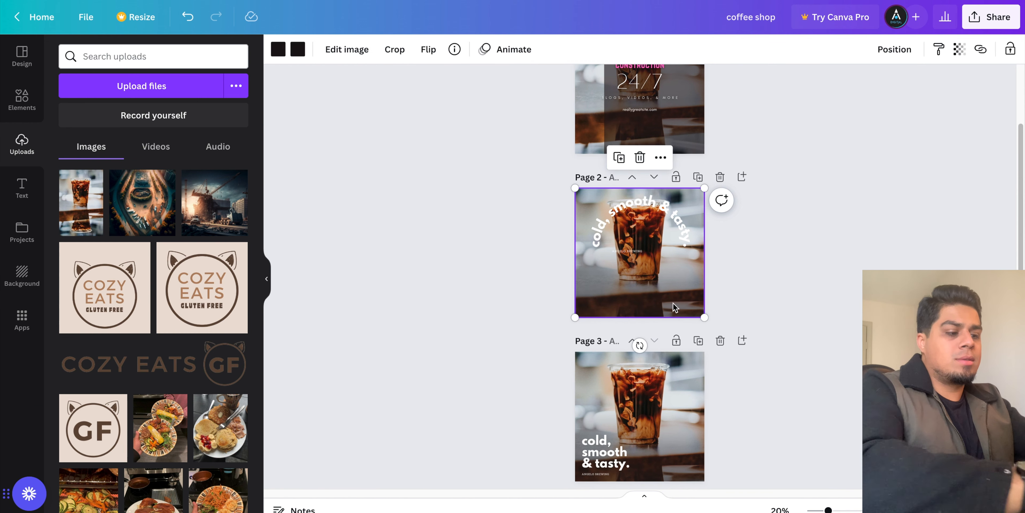
{"action": "left_click", "coordinate": [653, 278]}
Shift the page 2 background photo down within its frame and nudge the curved heading up toward the page's upper edge
{"action": "double_click", "coordinate": [649, 277]}
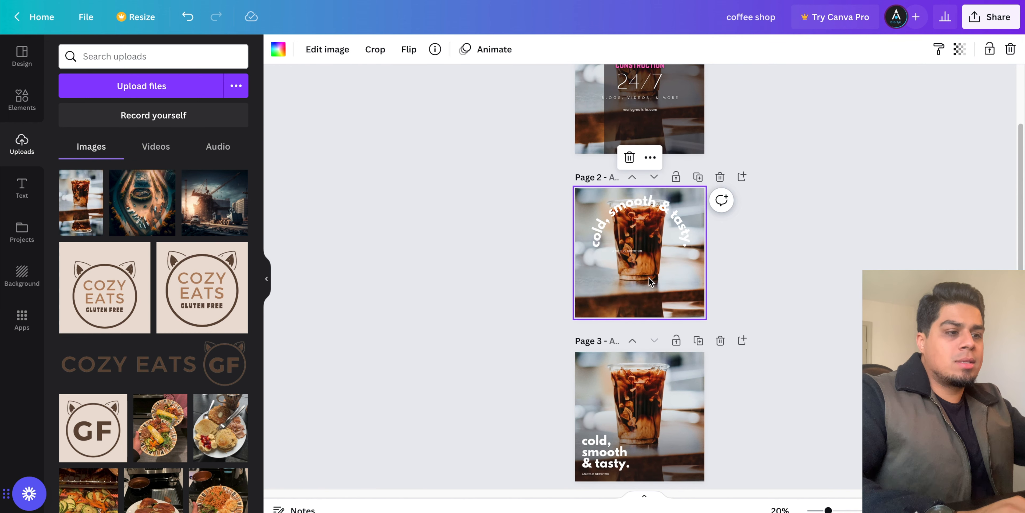
{"action": "left_click_drag", "start_coordinate": [666, 289], "coordinate": [664, 297]}
{"action": "left_click", "coordinate": [738, 273]}
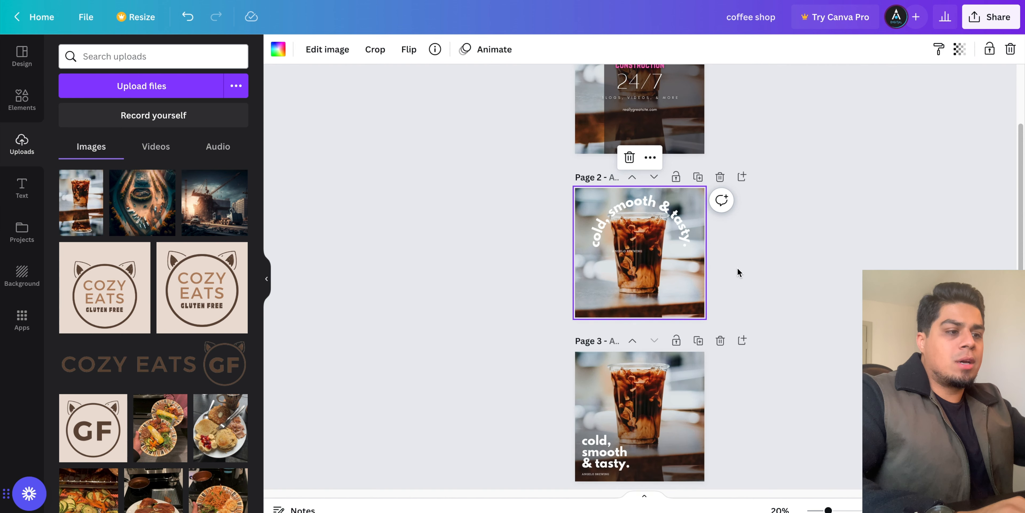
{"action": "left_click", "coordinate": [653, 242]}
{"action": "left_click", "coordinate": [733, 222]}
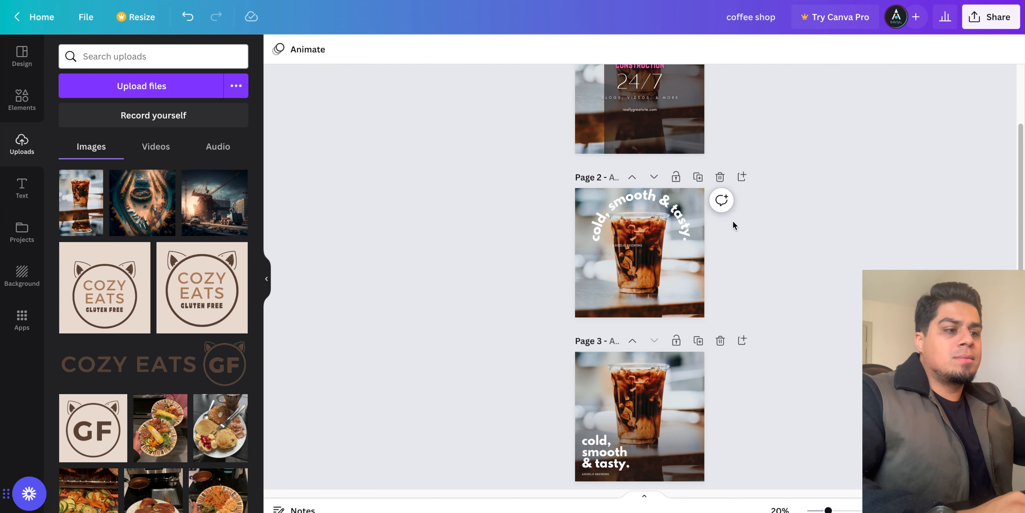
{"action": "scroll", "coordinate": [721, 230], "scroll_direction": "down", "scroll_amount": 2}
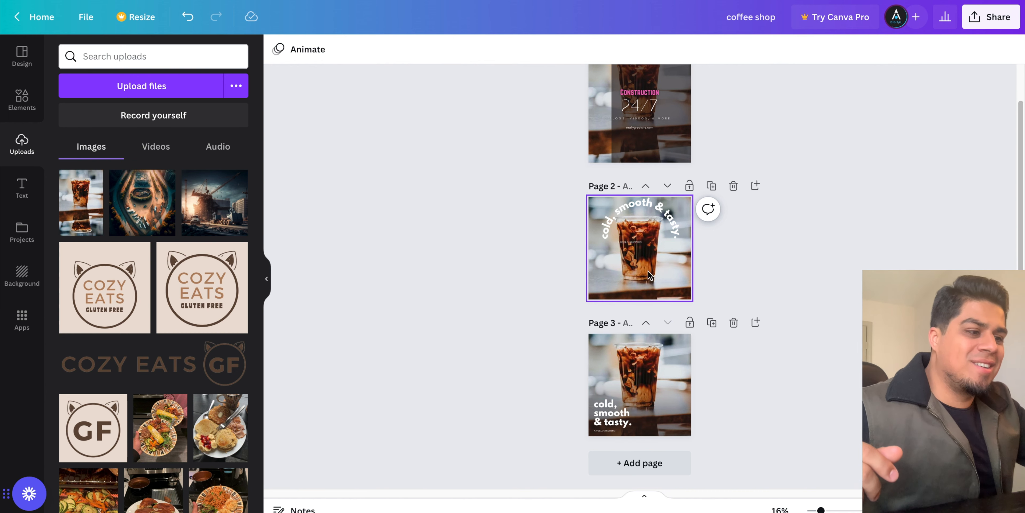
Reapply the Curve shape to the page 2 heading with a flatter arc and shrink the text to size 62.8 above the cup
{"action": "left_click", "coordinate": [664, 206]}
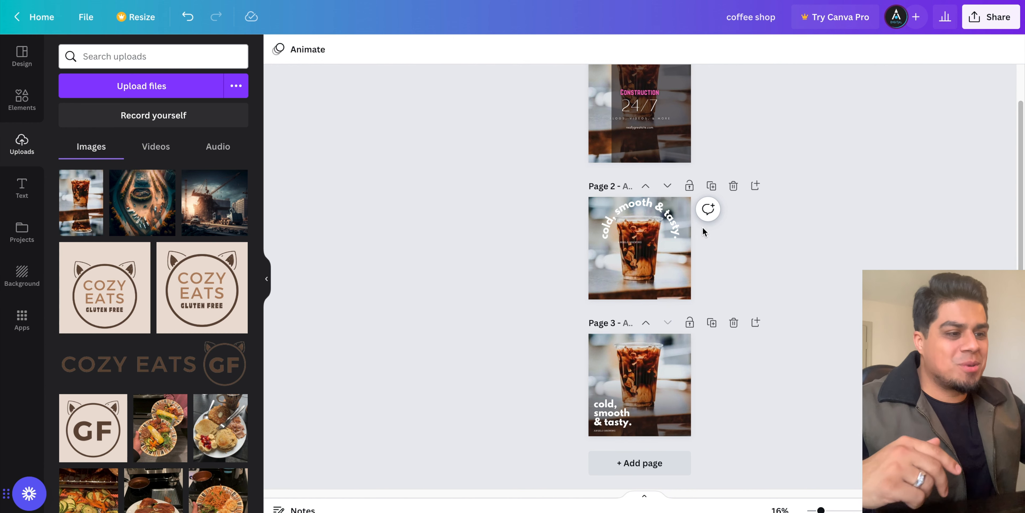
{"action": "left_click", "coordinate": [658, 49]}
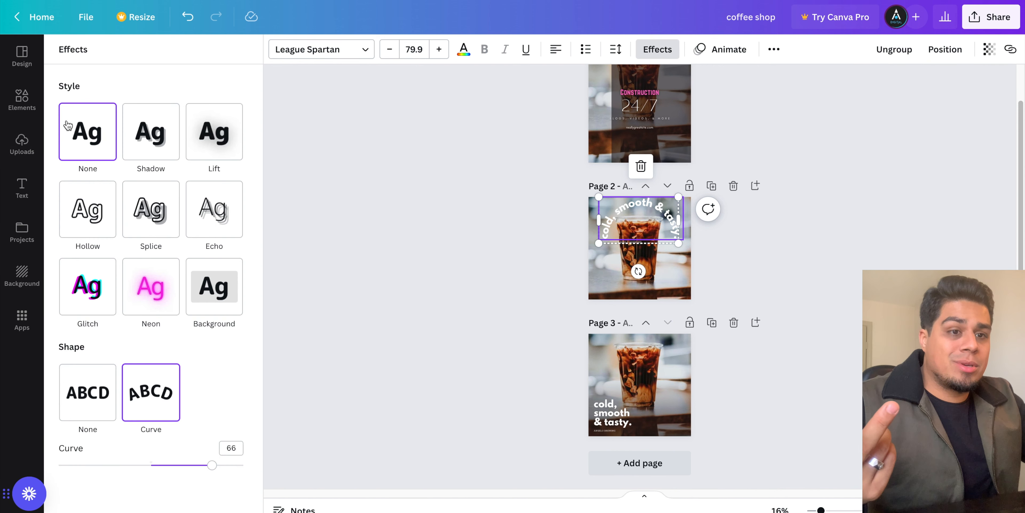
{"action": "left_click", "coordinate": [90, 366]}
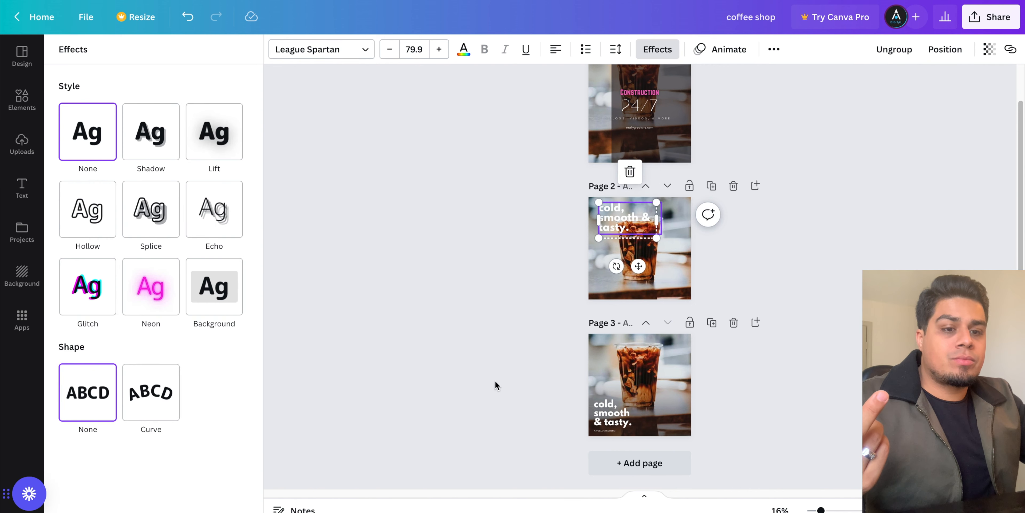
{"action": "left_click", "coordinate": [151, 392]}
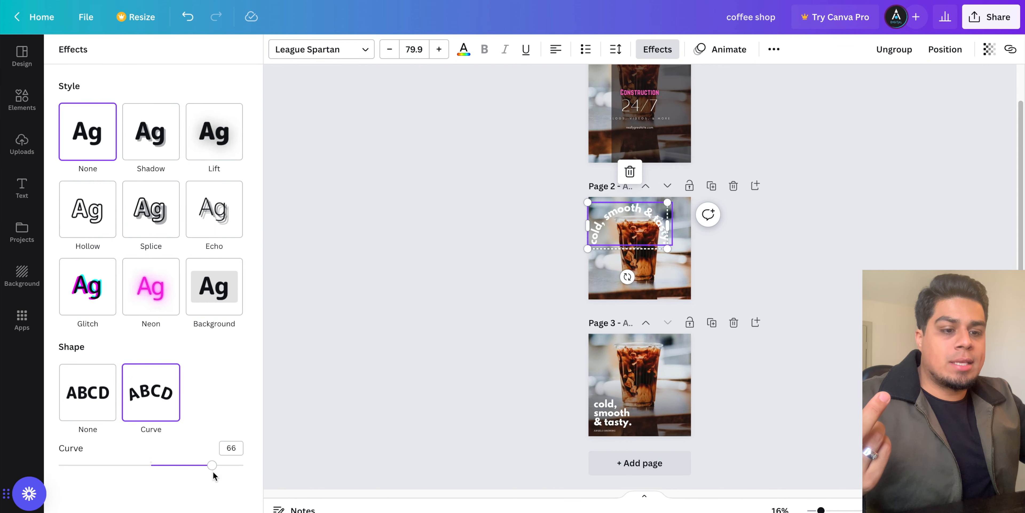
{"action": "left_click_drag", "start_coordinate": [212, 465], "coordinate": [192, 468]}
{"action": "left_click", "coordinate": [677, 235]}
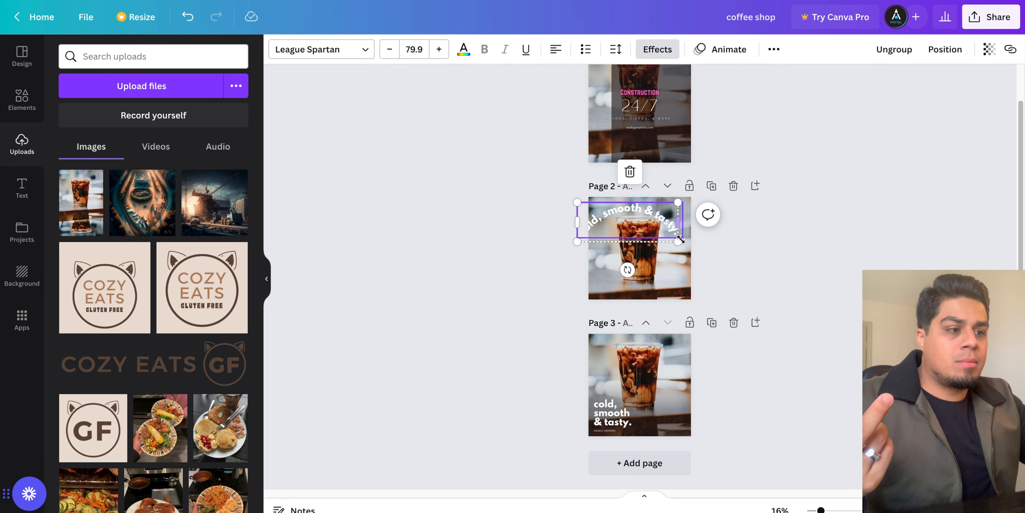
{"action": "left_click_drag", "start_coordinate": [673, 234], "coordinate": [647, 216]}
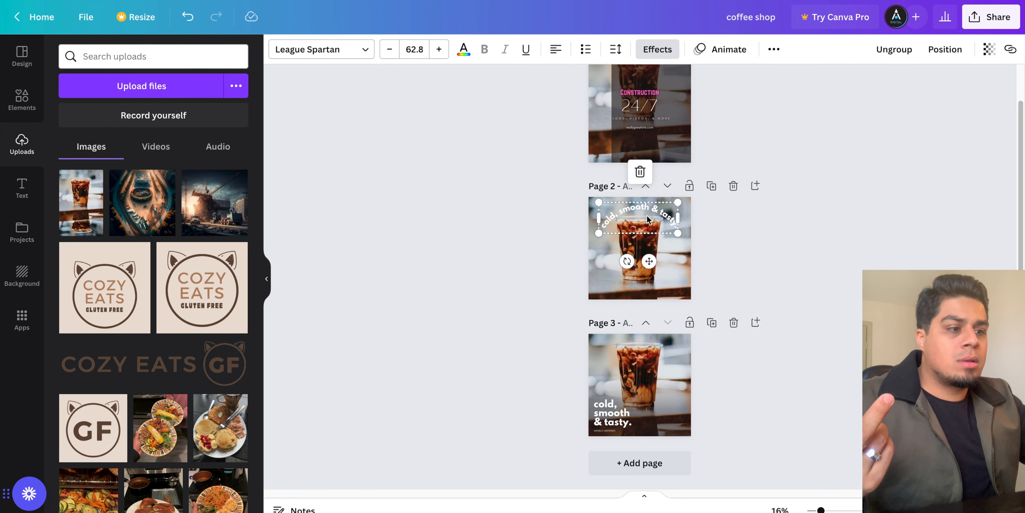
{"action": "left_click", "coordinate": [837, 222]}
Try the Pan text animation on the page 2 heading, and apply Fade instead
{"action": "scroll", "coordinate": [626, 205], "scroll_direction": "up", "scroll_amount": 5}
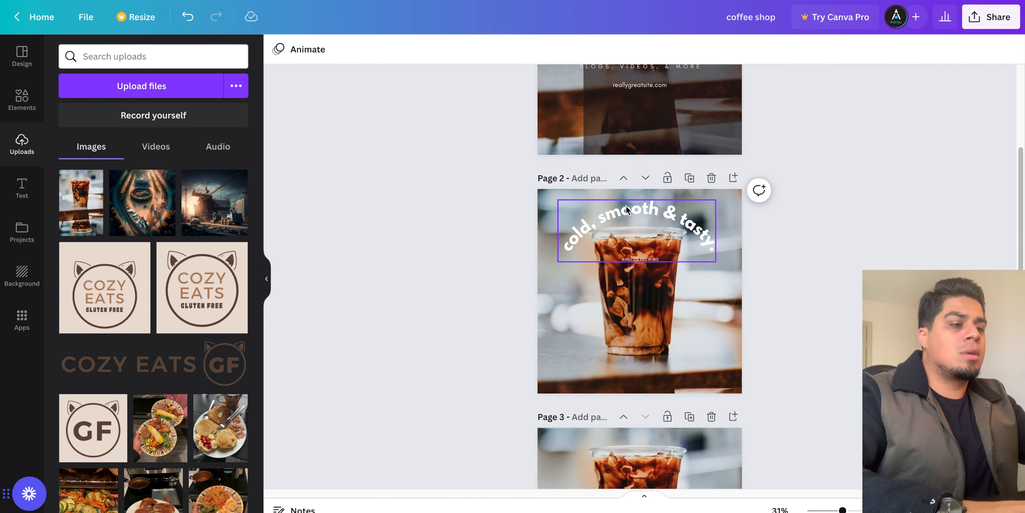
{"action": "scroll", "coordinate": [634, 209], "scroll_direction": "up", "scroll_amount": 1}
{"action": "left_click", "coordinate": [632, 215]}
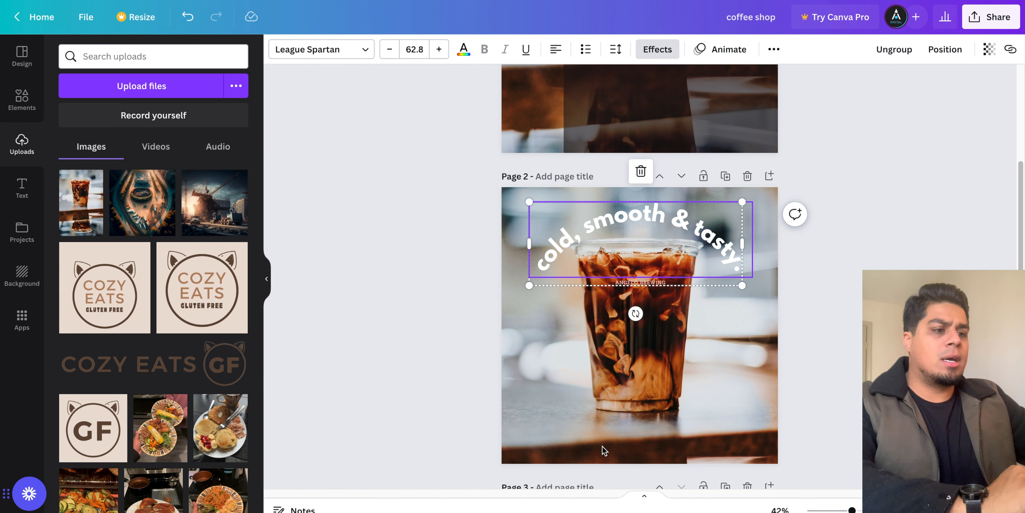
{"action": "left_click", "coordinate": [728, 50]}
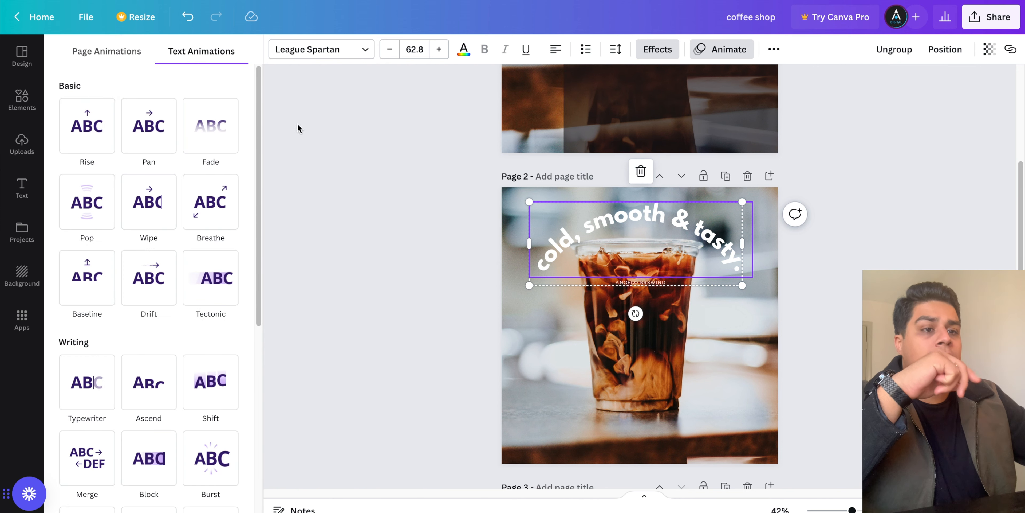
{"action": "left_click", "coordinate": [149, 127]}
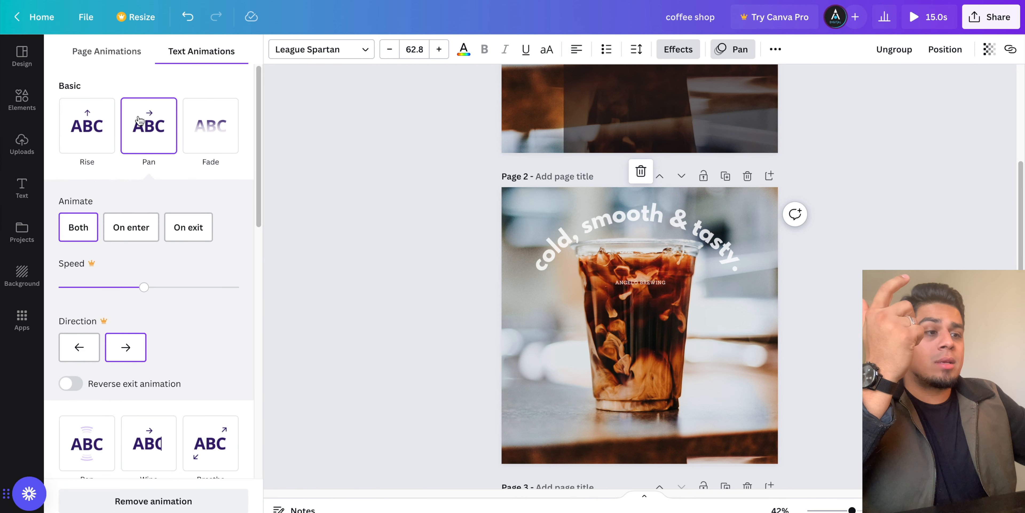
{"action": "left_click", "coordinate": [208, 139]}
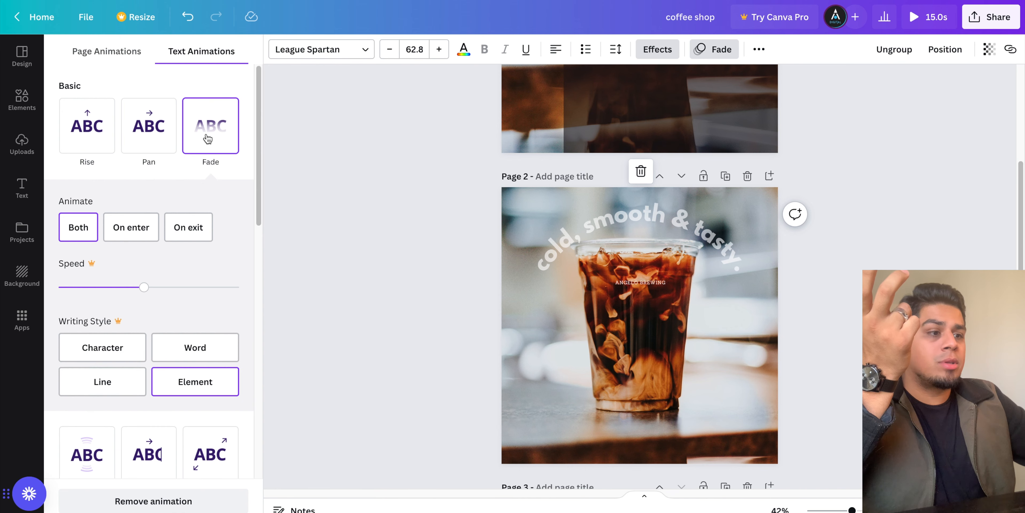
{"action": "left_click", "coordinate": [935, 193]}
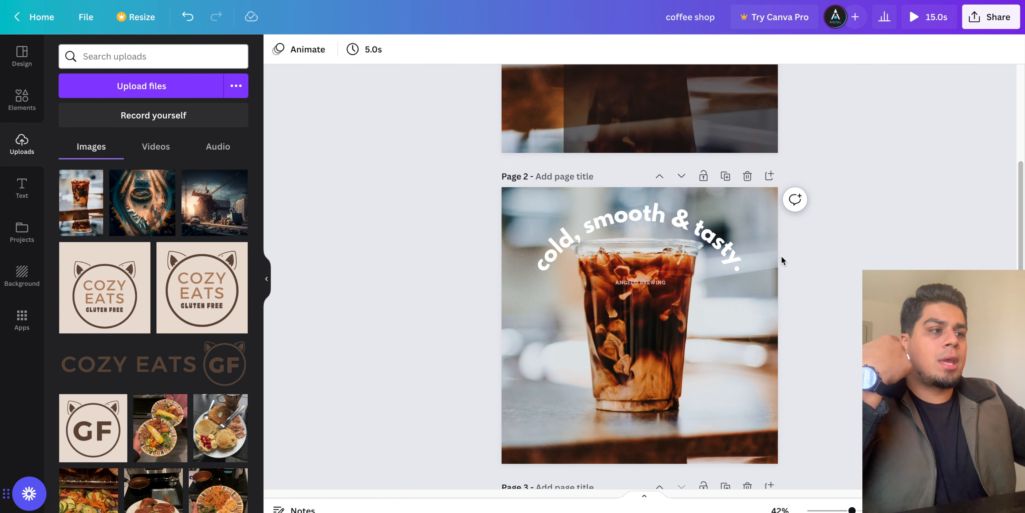
Preview the animated design, skipping ahead to the page 2 heading's Fade, and exit the preview
{"action": "left_click", "coordinate": [718, 238]}
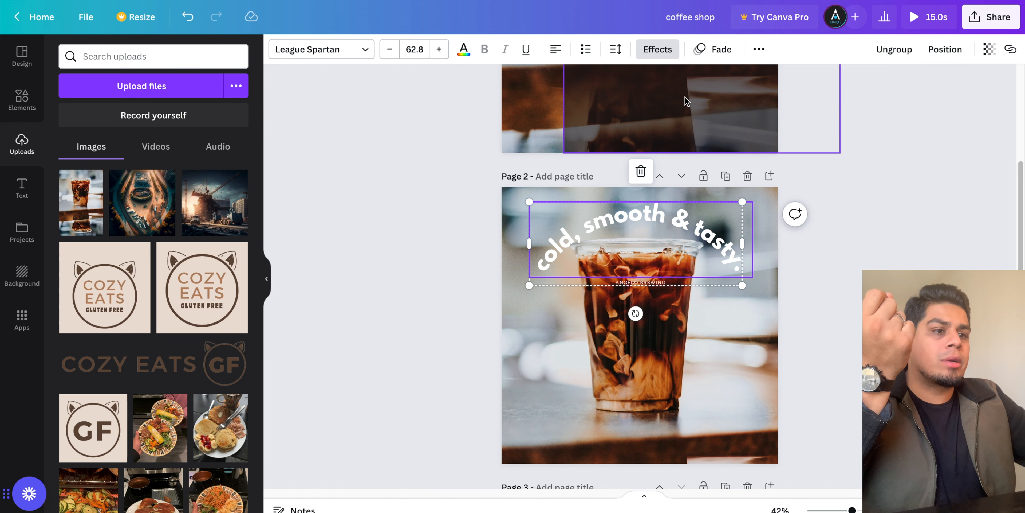
{"action": "left_click", "coordinate": [914, 17]}
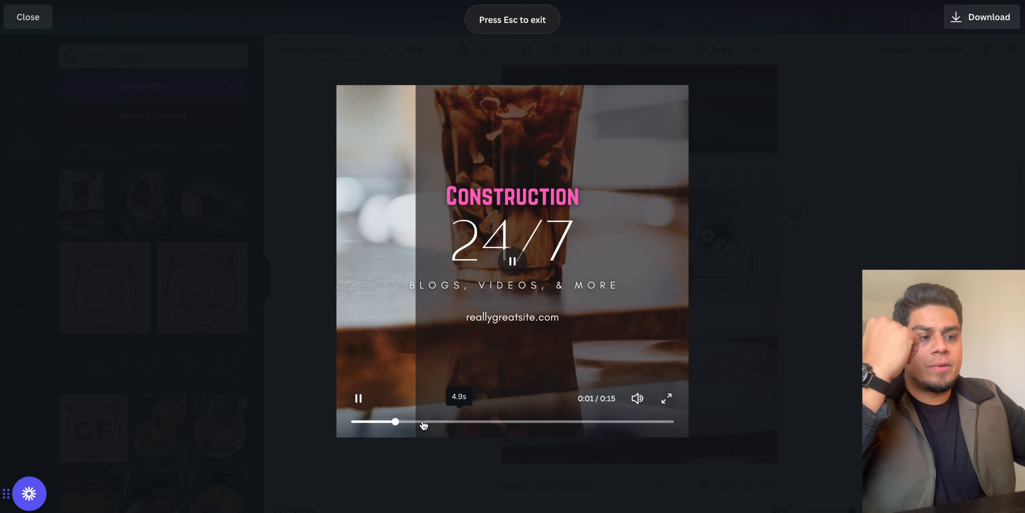
{"action": "left_click", "coordinate": [462, 421]}
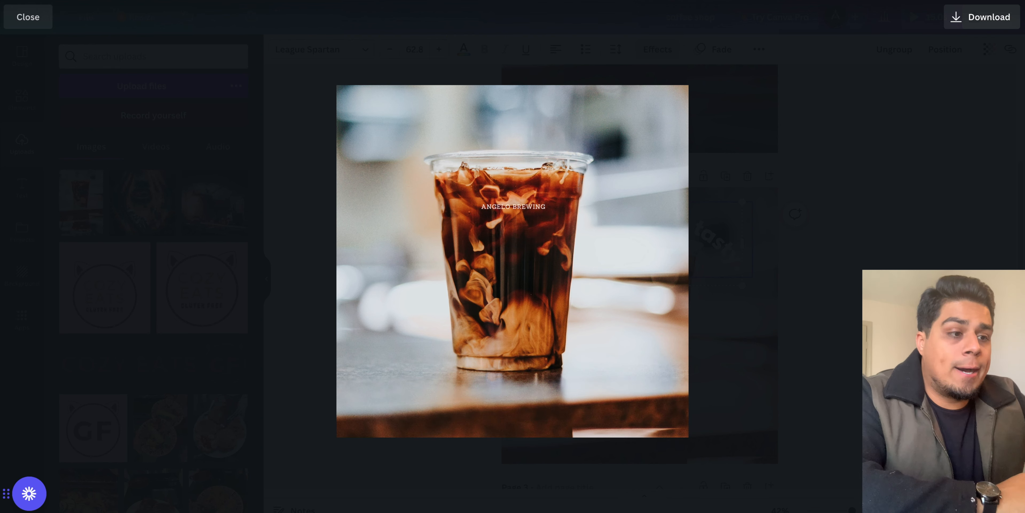
{"action": "key", "text": "Escape"}
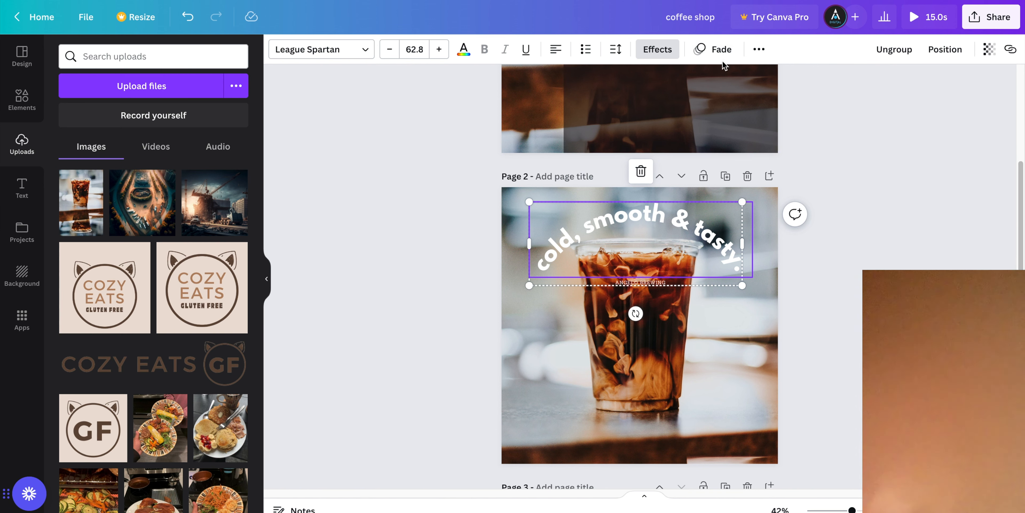
Switch the page 2 heading to all uppercase letters
{"action": "left_click", "coordinate": [727, 50]}
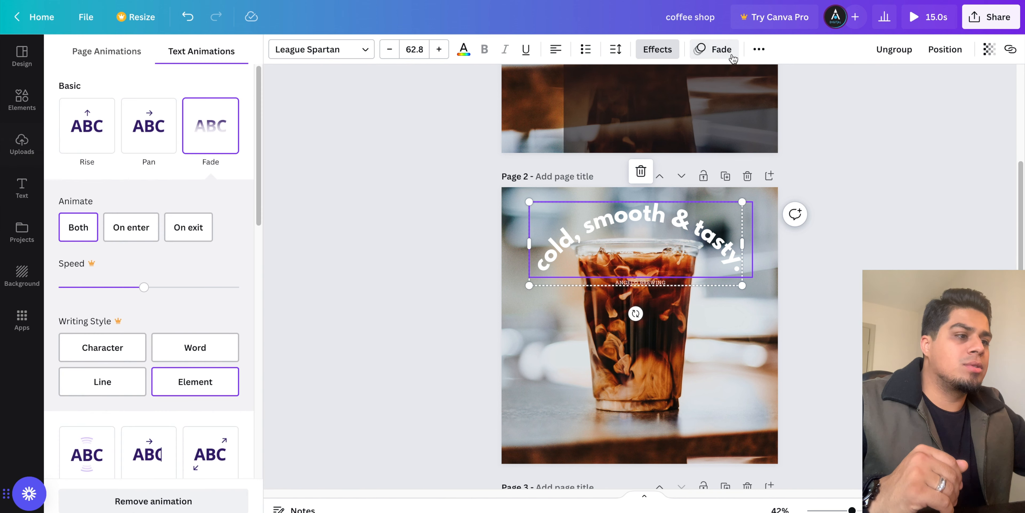
{"action": "left_click", "coordinate": [764, 52]}
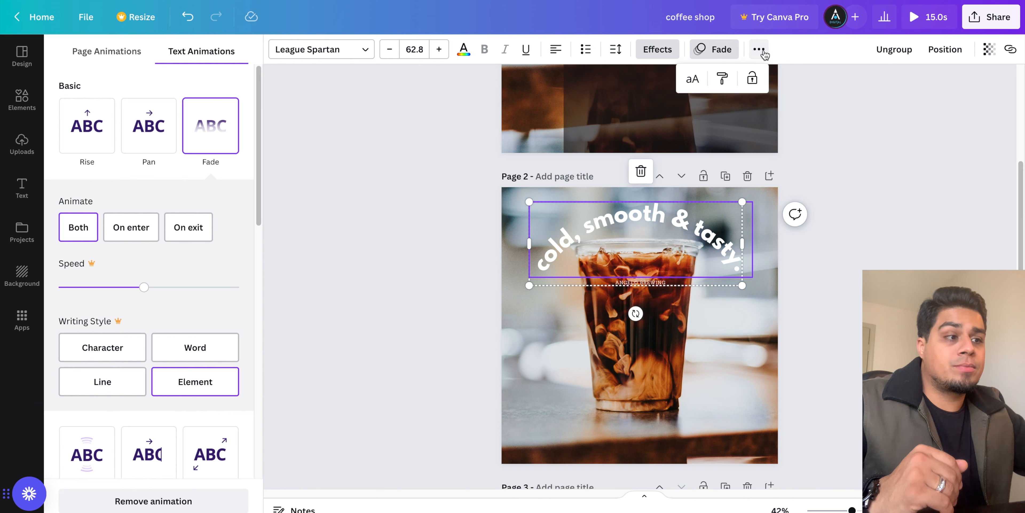
{"action": "left_click", "coordinate": [697, 82]}
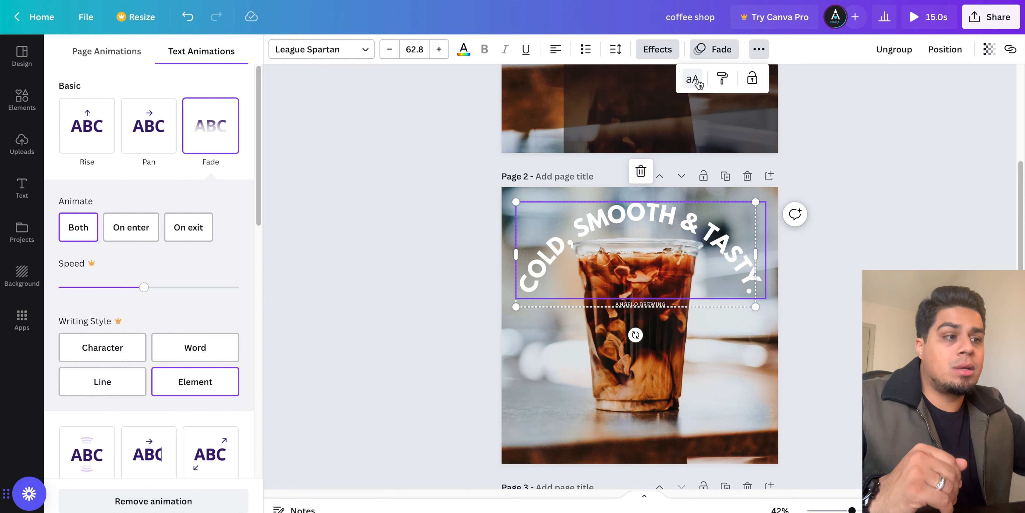
{"action": "left_click", "coordinate": [697, 82]}
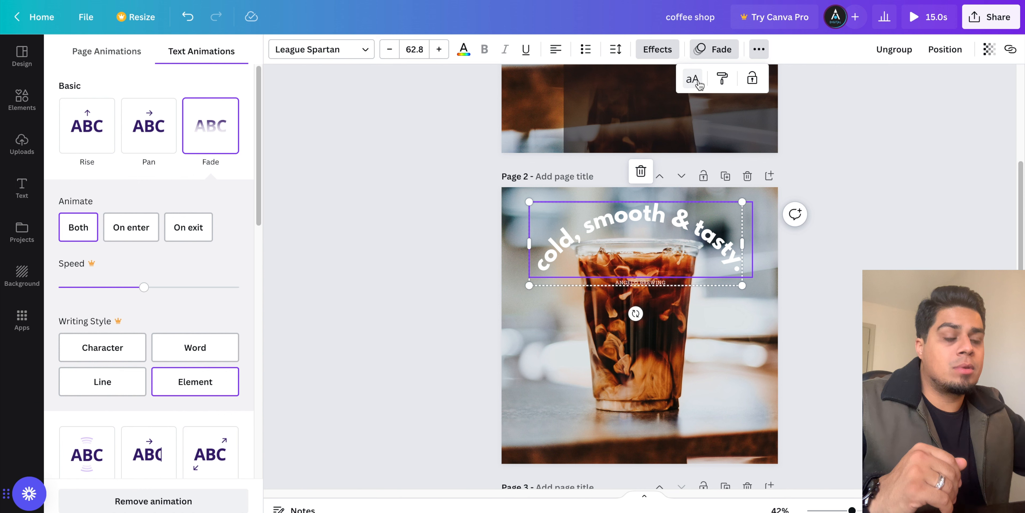
{"action": "left_click", "coordinate": [697, 82]}
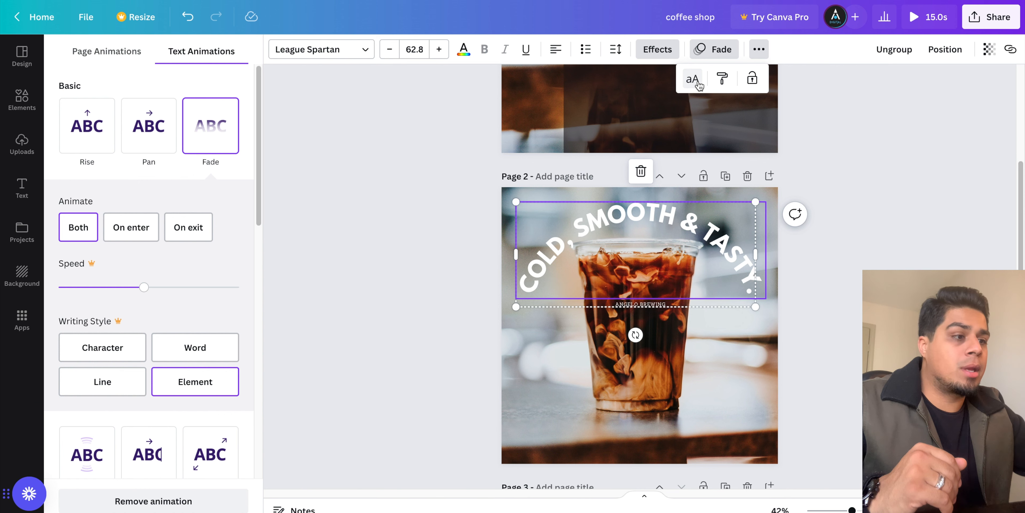
Copy the style of the page 2 heading and paste it onto the page 3 heading
{"action": "left_click", "coordinate": [722, 79]}
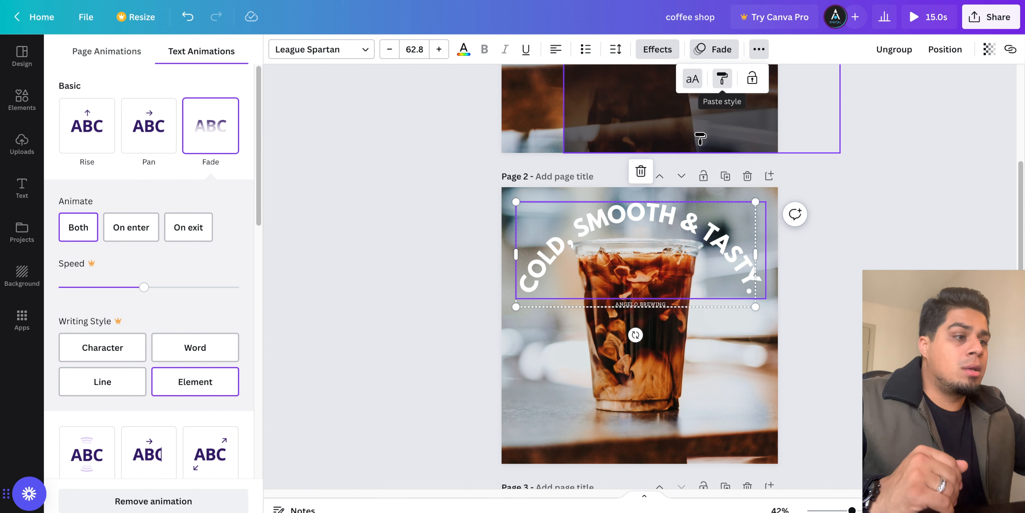
{"action": "left_click", "coordinate": [652, 213]}
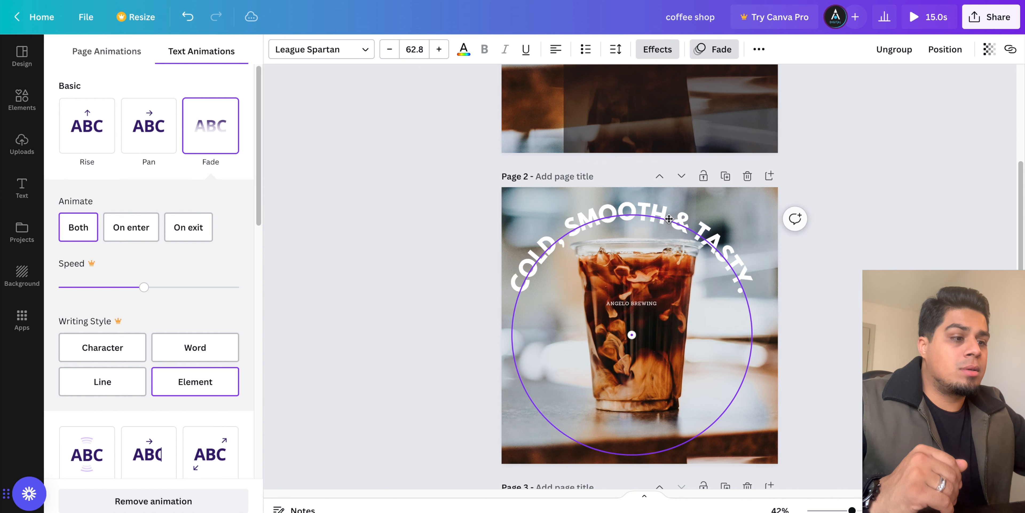
{"action": "left_click", "coordinate": [669, 219]}
{"action": "left_click", "coordinate": [759, 49]}
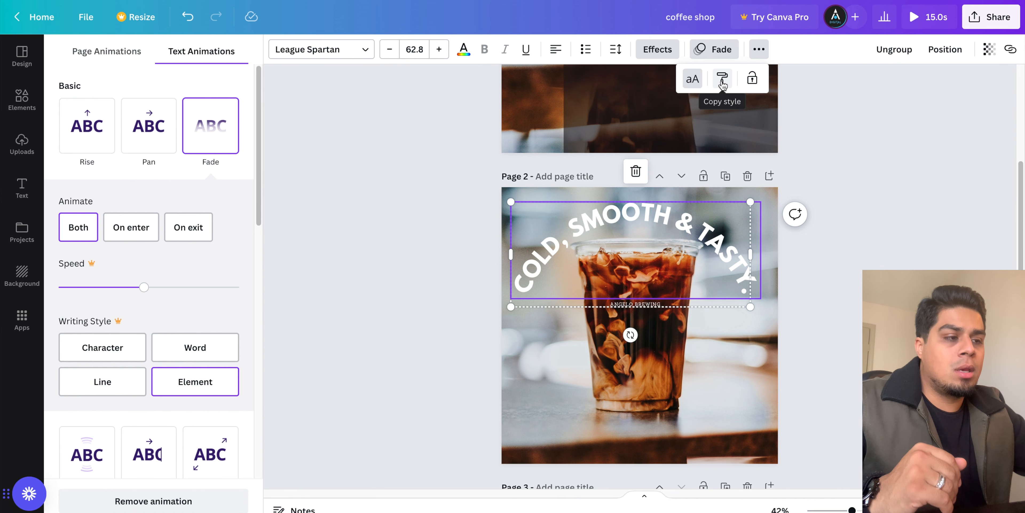
{"action": "left_click", "coordinate": [722, 85]}
{"action": "scroll", "coordinate": [640, 252], "scroll_direction": "down", "scroll_amount": 9}
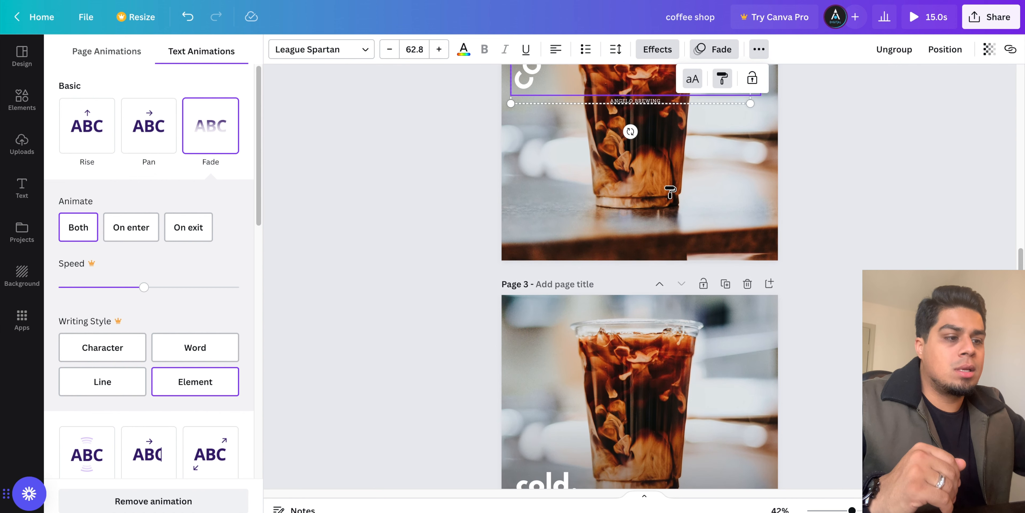
{"action": "left_click", "coordinate": [587, 368]}
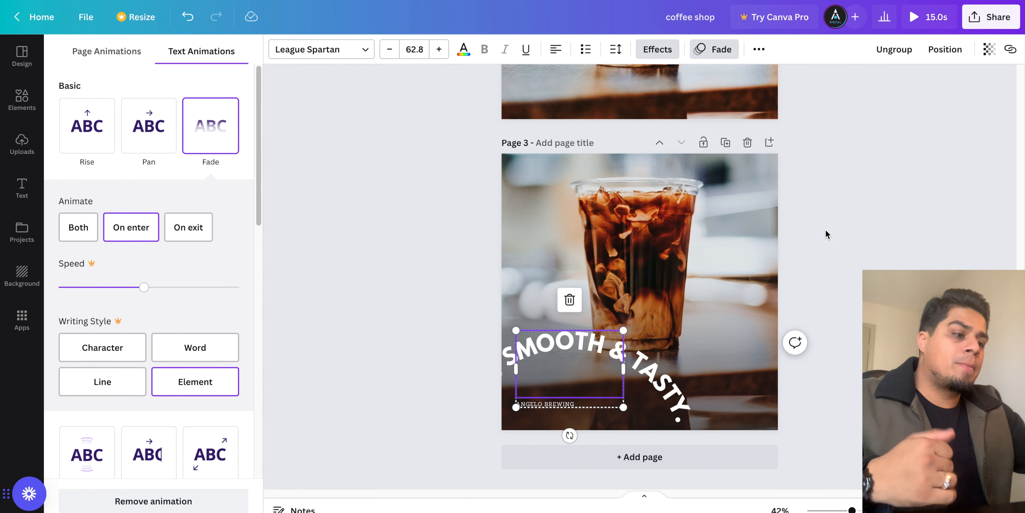
Lock the grouped curved heading and brand line on page 2
{"action": "left_click", "coordinate": [835, 242]}
{"action": "left_click", "coordinate": [695, 355]}
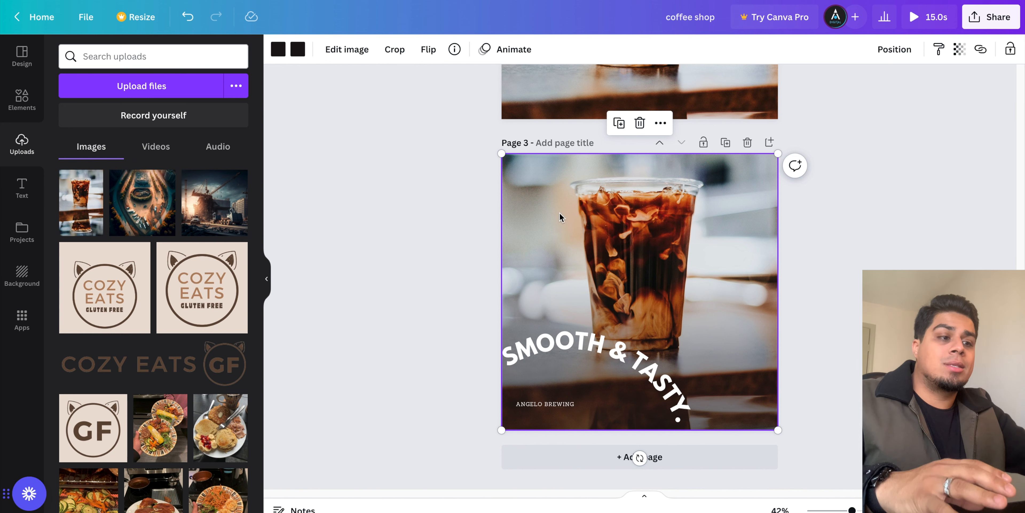
{"action": "scroll", "coordinate": [605, 229], "scroll_direction": "up", "scroll_amount": 5}
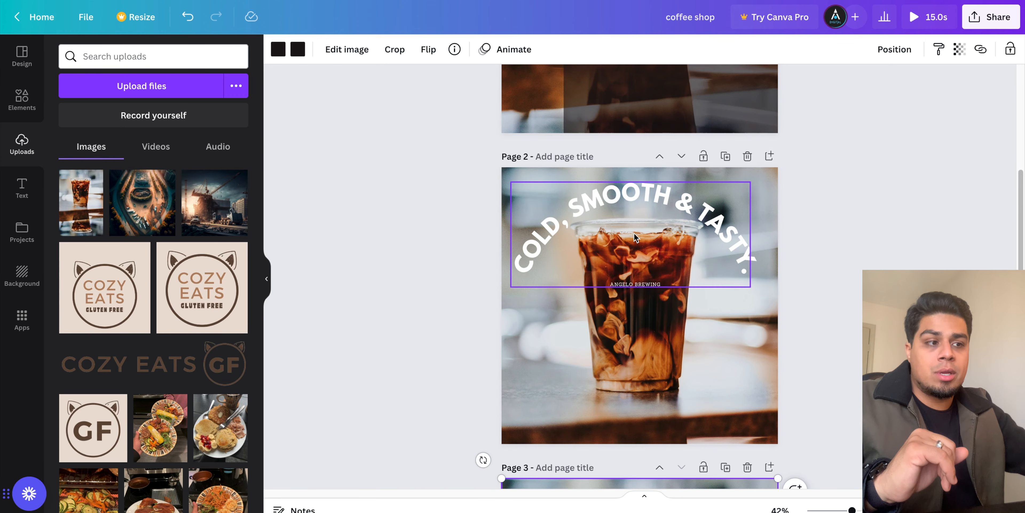
{"action": "left_click", "coordinate": [634, 238]}
{"action": "left_click", "coordinate": [759, 49]}
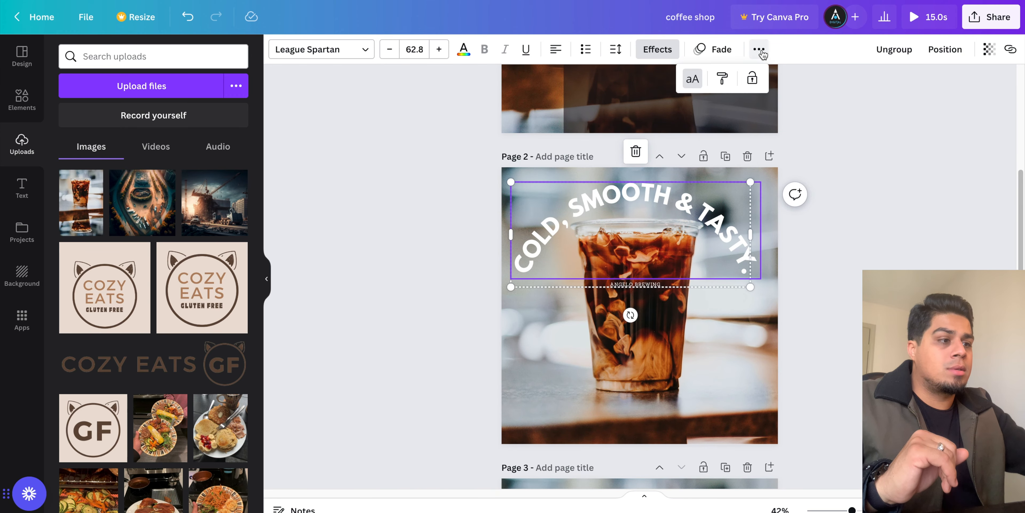
{"action": "left_click", "coordinate": [754, 81]}
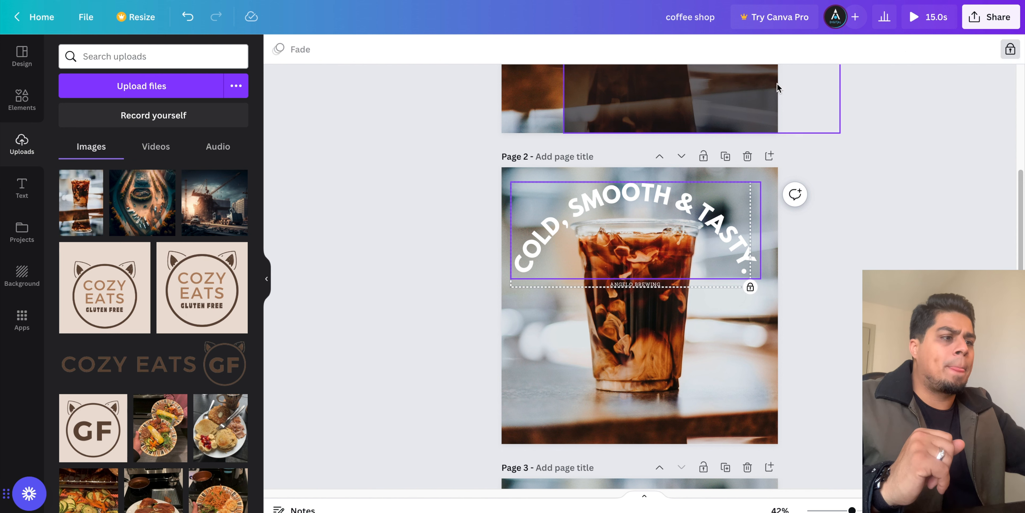
Test whether the locked page 2 heading can be moved, and unlock it
{"action": "left_click", "coordinate": [840, 254]}
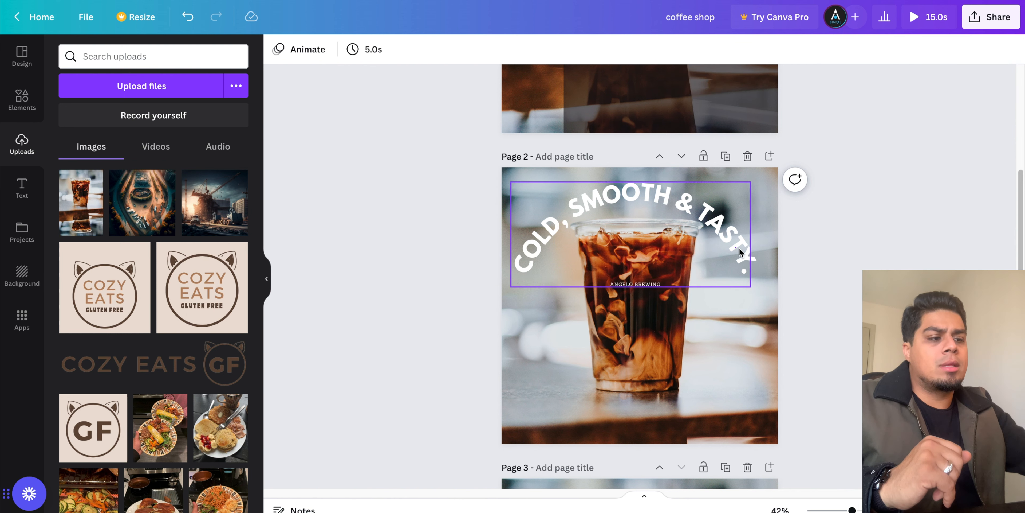
{"action": "left_click", "coordinate": [734, 261]}
{"action": "left_click", "coordinate": [755, 259]}
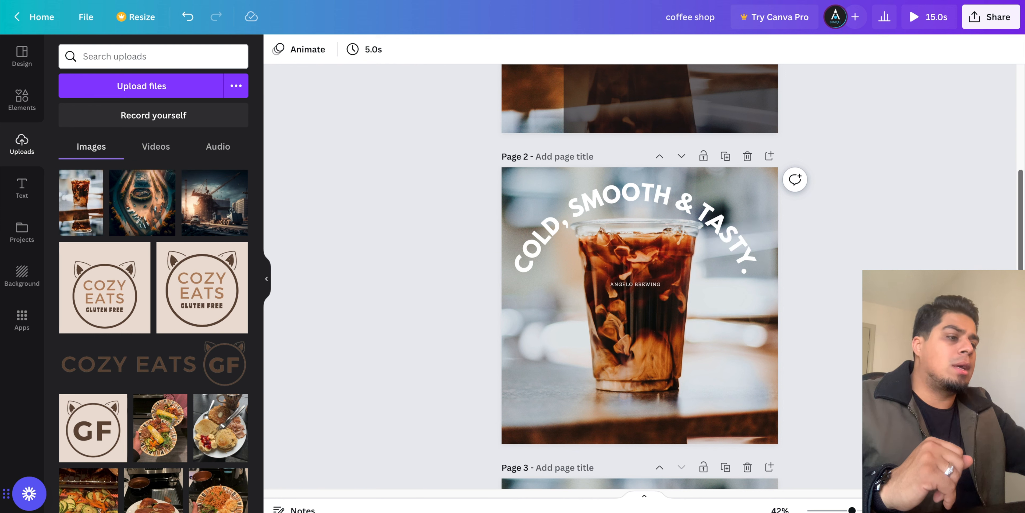
{"action": "left_click", "coordinate": [744, 267]}
{"action": "left_click", "coordinate": [693, 245]}
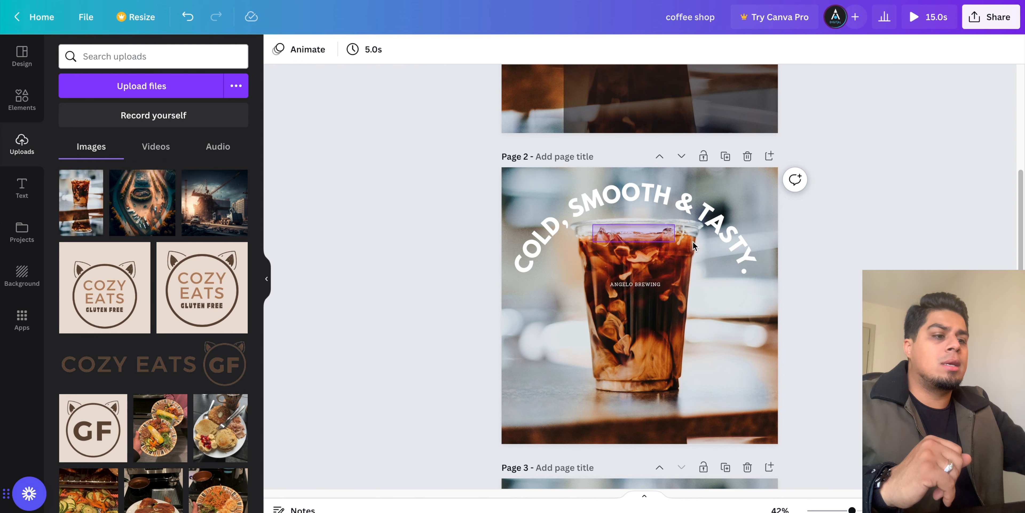
{"action": "left_click", "coordinate": [695, 206]}
{"action": "left_click", "coordinate": [1012, 47]}
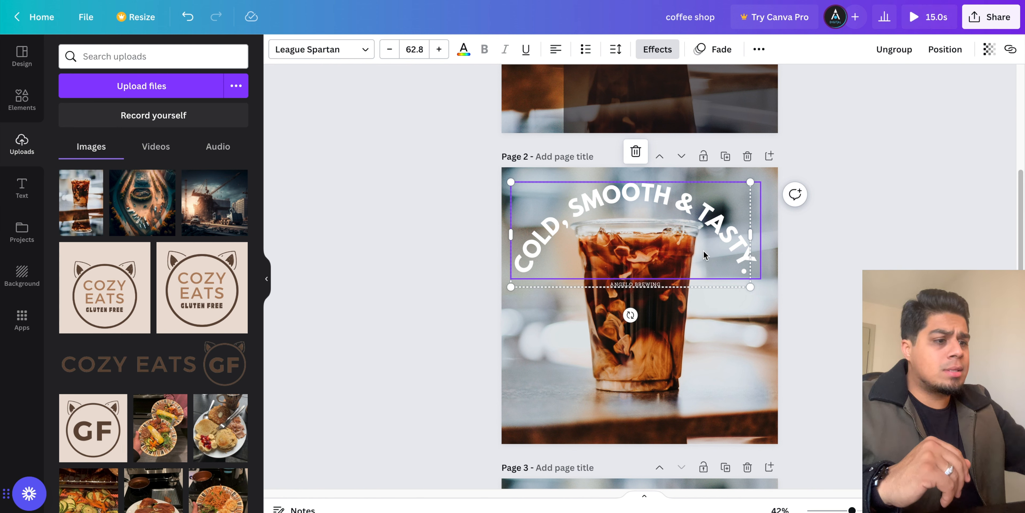
{"action": "left_click", "coordinate": [796, 311]}
Move the grouped page 2 heading and brand line down over the cup and back up above it
{"action": "left_click_drag", "start_coordinate": [716, 241], "coordinate": [719, 300]}
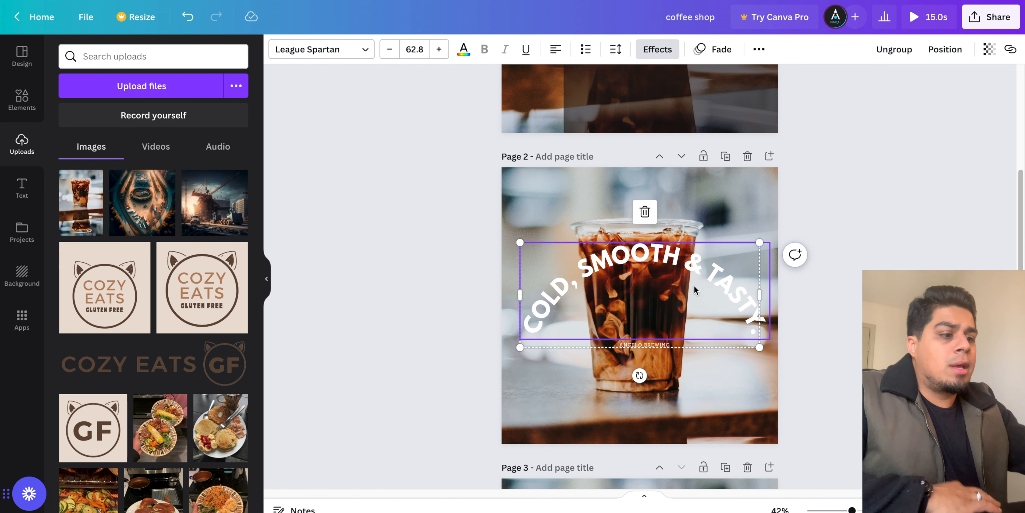
{"action": "left_click", "coordinate": [645, 346]}
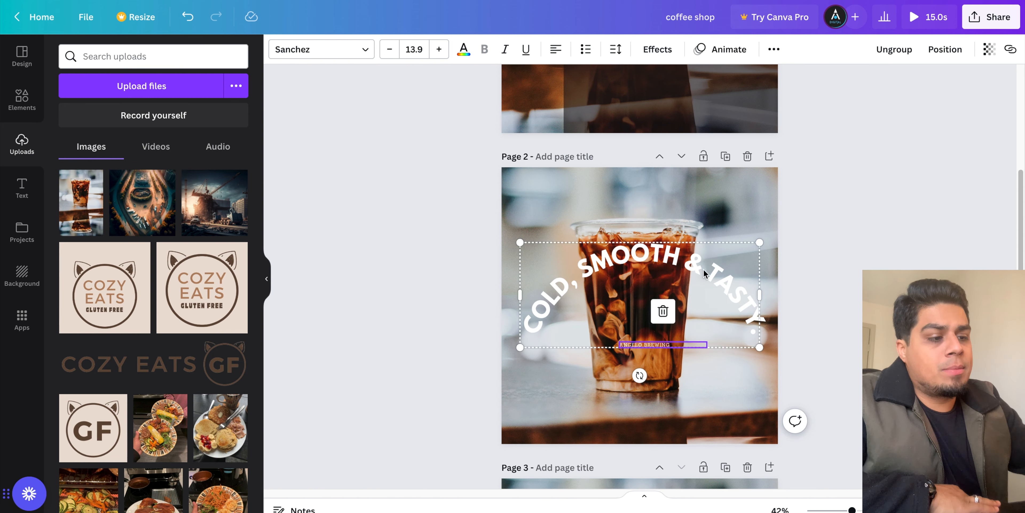
{"action": "left_click_drag", "start_coordinate": [704, 274], "coordinate": [700, 213]}
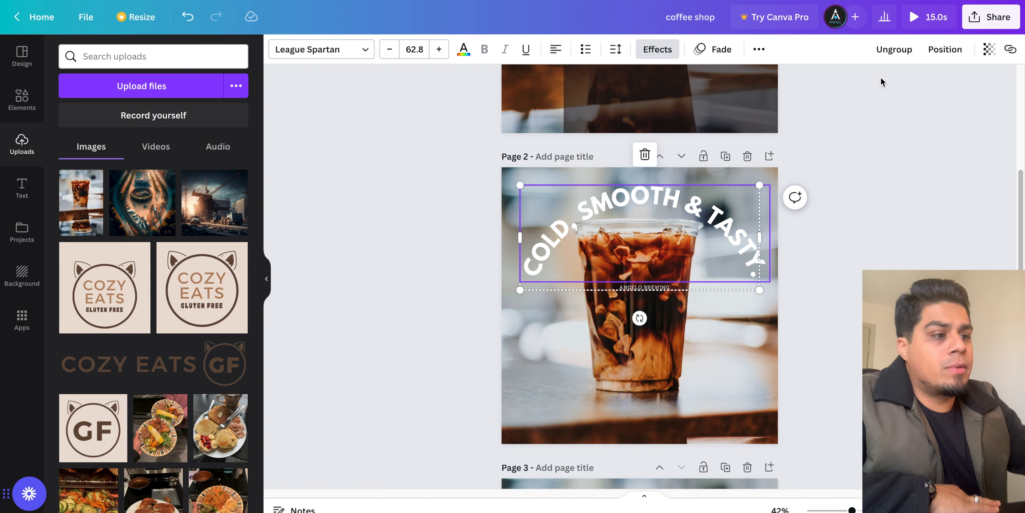
Ungroup the page 2 heading and the ANGELO BREWING line, and place the brand line near the page's bottom edge
{"action": "left_click", "coordinate": [911, 49]}
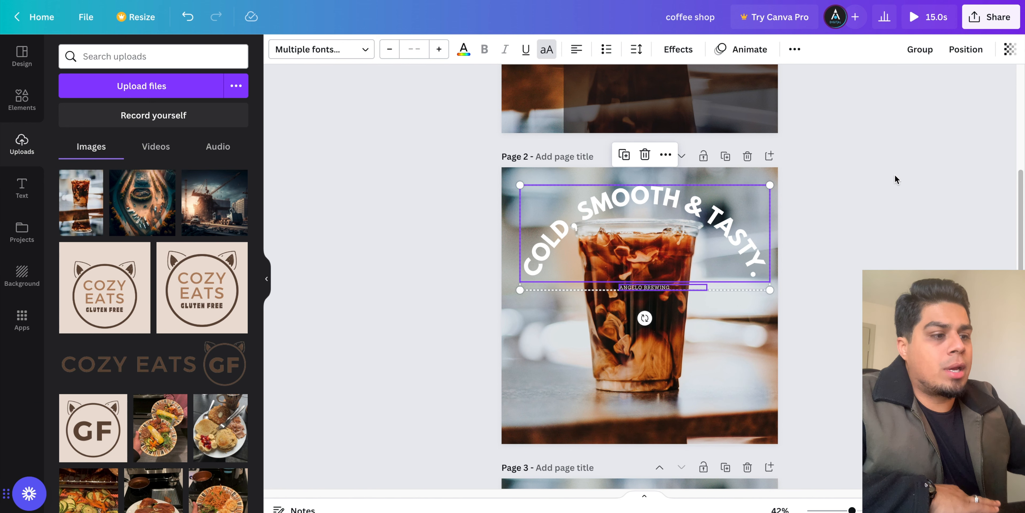
{"action": "left_click", "coordinate": [709, 321]}
{"action": "left_click_drag", "start_coordinate": [664, 289], "coordinate": [658, 432]}
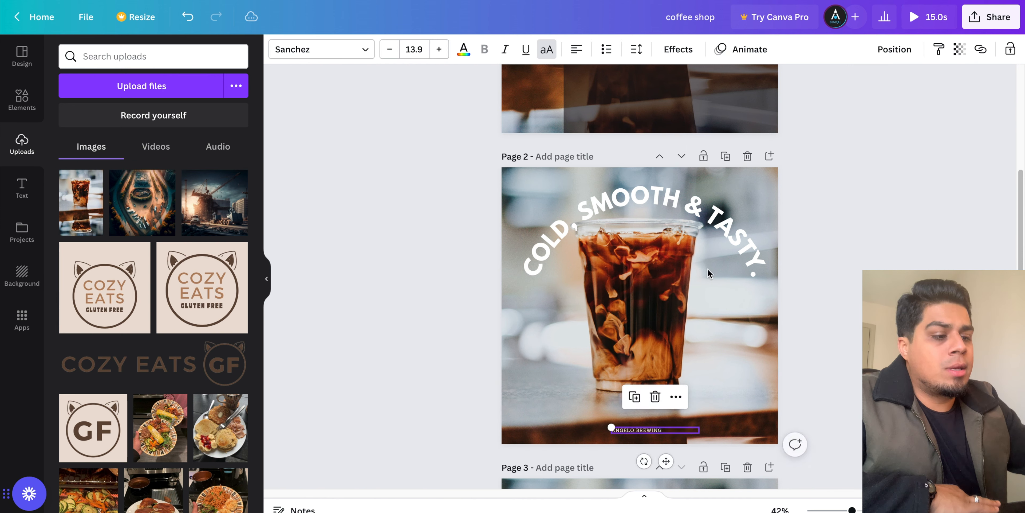
Center the curved heading horizontally near the upper edge of page 2
{"action": "left_click", "coordinate": [708, 273]}
{"action": "left_click_drag", "start_coordinate": [675, 205], "coordinate": [670, 195]}
{"action": "key", "text": "Escape"}
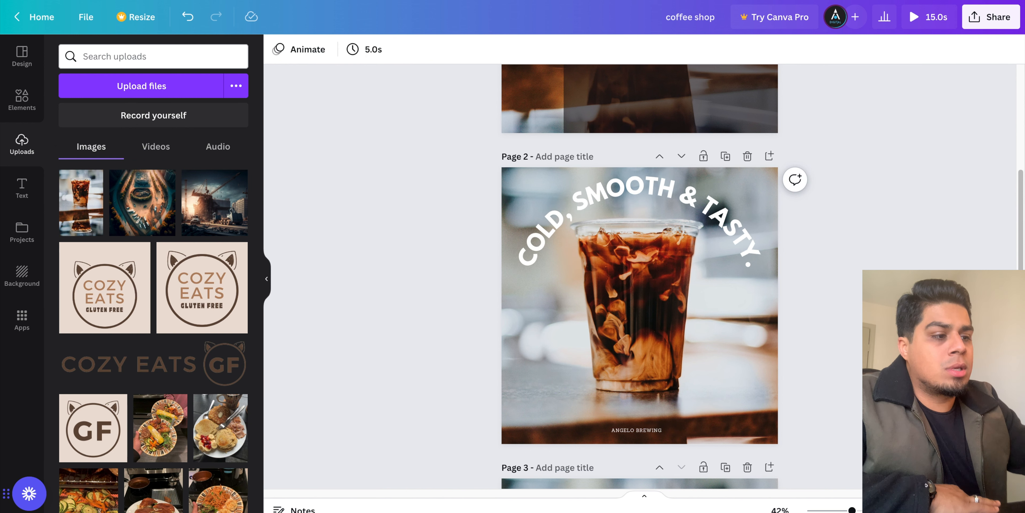
{"action": "left_click", "coordinate": [664, 199]}
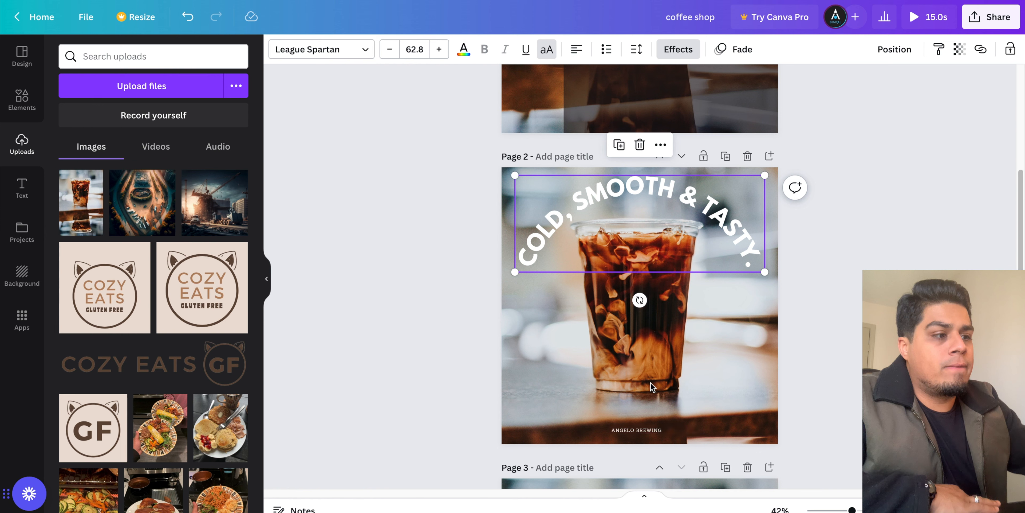
Center-align the ANGELO BREWING text and center its text box horizontally on page 2
{"action": "left_click", "coordinate": [641, 432]}
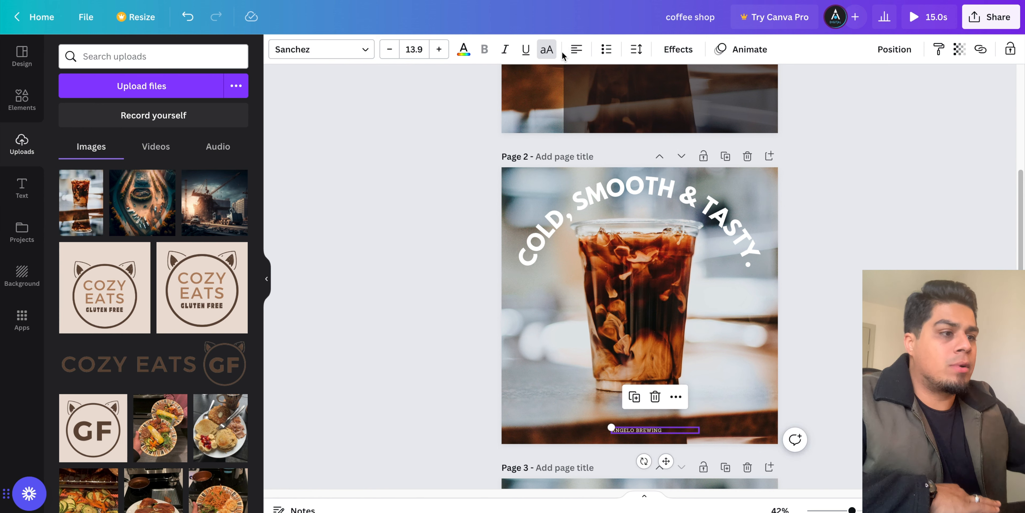
{"action": "left_click", "coordinate": [575, 51]}
{"action": "key", "text": "Escape"}
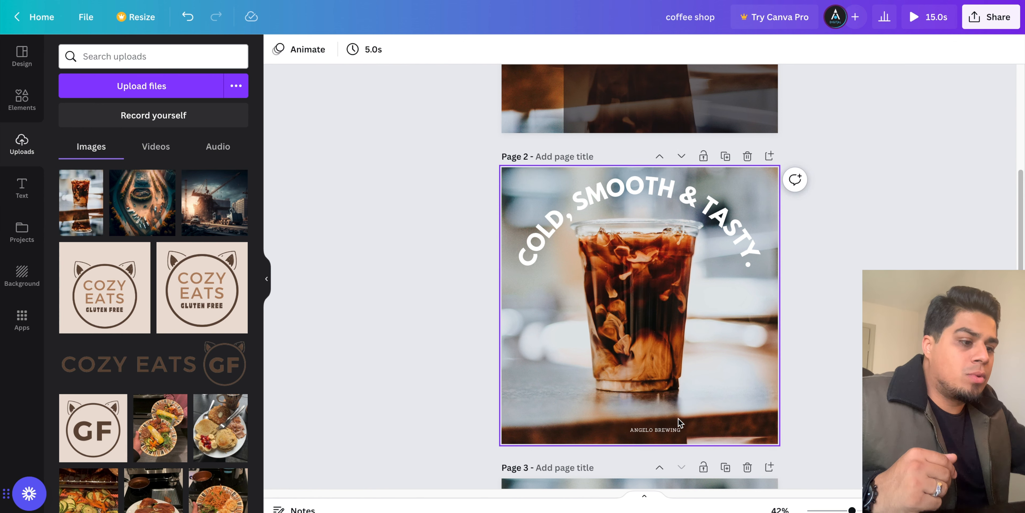
{"action": "left_click", "coordinate": [667, 432]}
{"action": "left_click_drag", "start_coordinate": [668, 434], "coordinate": [652, 433]}
Examine the layer order and page alignment options for the page 2 heading
{"action": "left_click", "coordinate": [707, 195]}
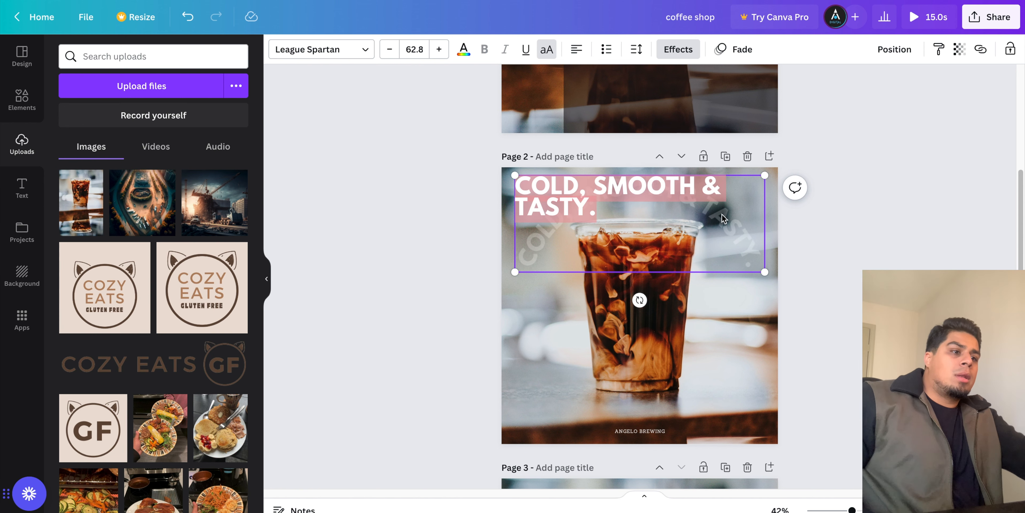
{"action": "left_click", "coordinate": [792, 161]}
{"action": "left_click", "coordinate": [677, 195]}
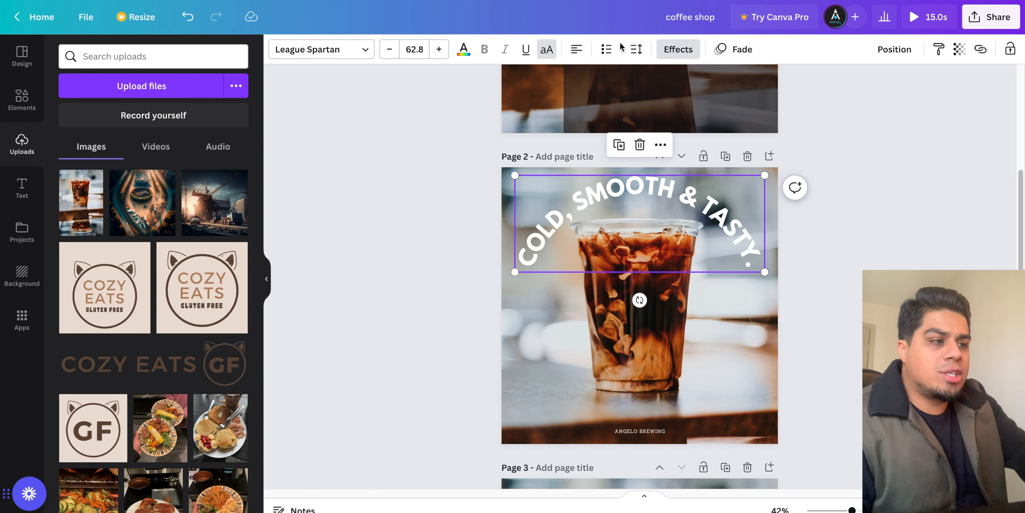
{"action": "left_click", "coordinate": [900, 56]}
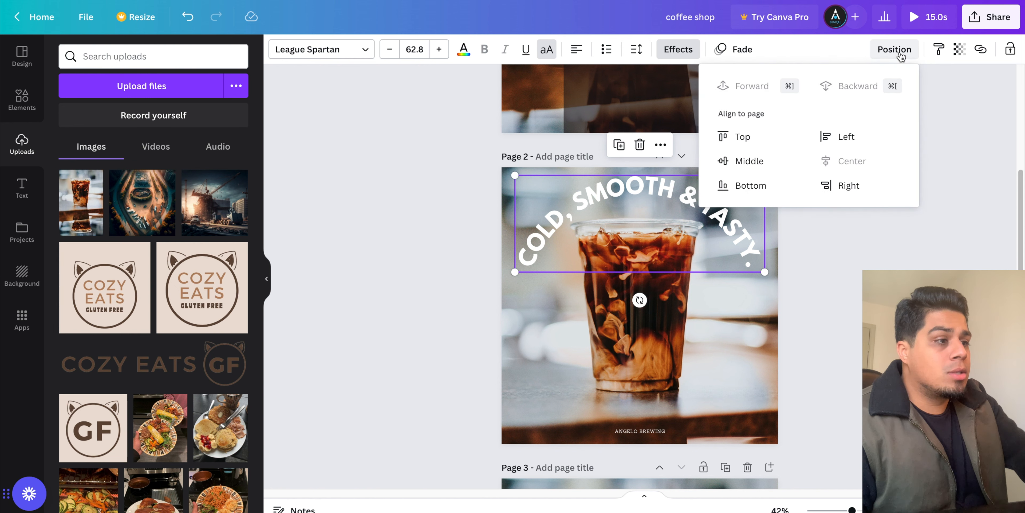
{"action": "left_click", "coordinate": [894, 49]}
{"action": "left_click", "coordinate": [894, 49]}
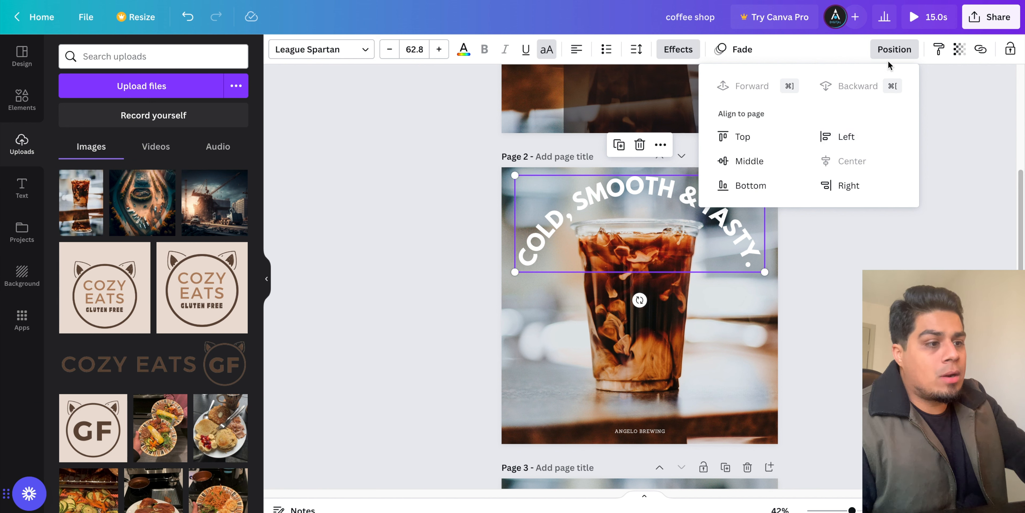
{"action": "left_click", "coordinate": [813, 308]}
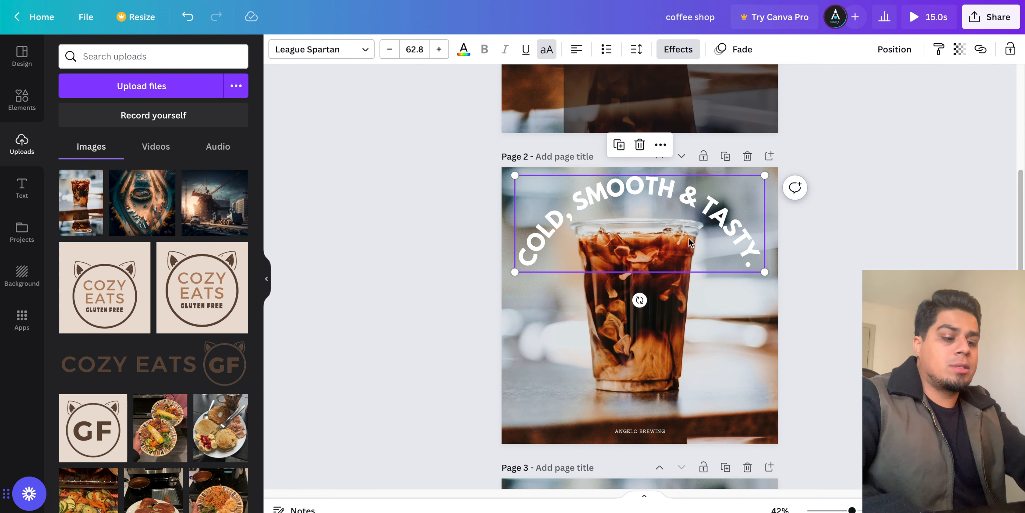
Make three copies of the page 2 heading, stacked with slight offsets down and to the right
{"action": "key", "text": "Right"}
{"action": "key", "text": "Right"}
{"action": "key", "text": "Right"}
{"action": "key", "text": "Down"}
{"action": "key", "text": "Down"}
{"action": "key", "text": "Down"}
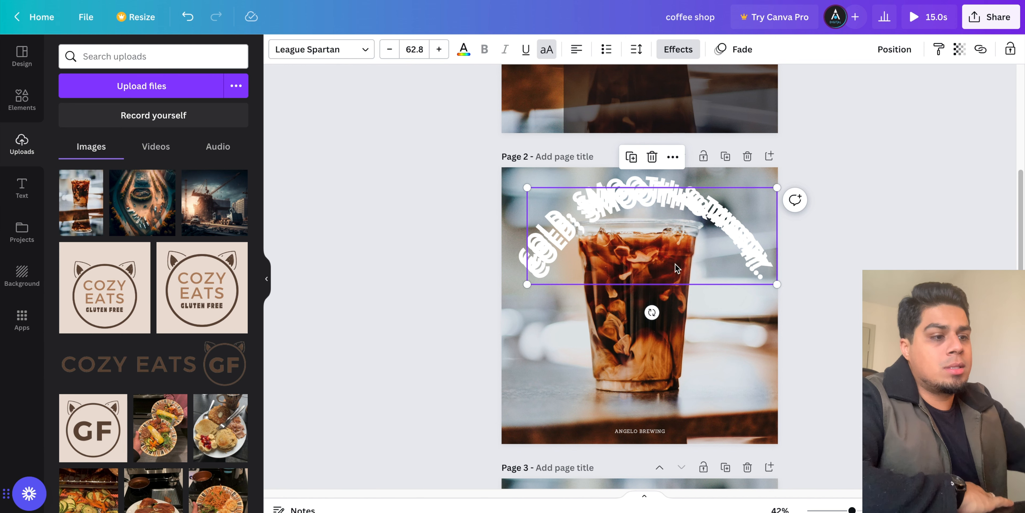
Color the front heading copy pink and send it behind the other white copies
{"action": "left_click", "coordinate": [463, 49]}
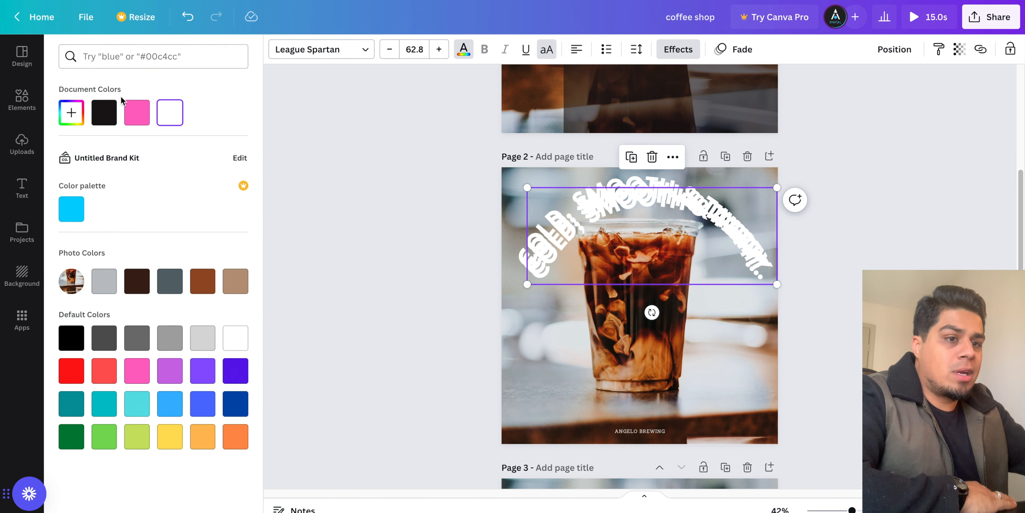
{"action": "left_click", "coordinate": [136, 112]}
{"action": "key", "text": "Escape"}
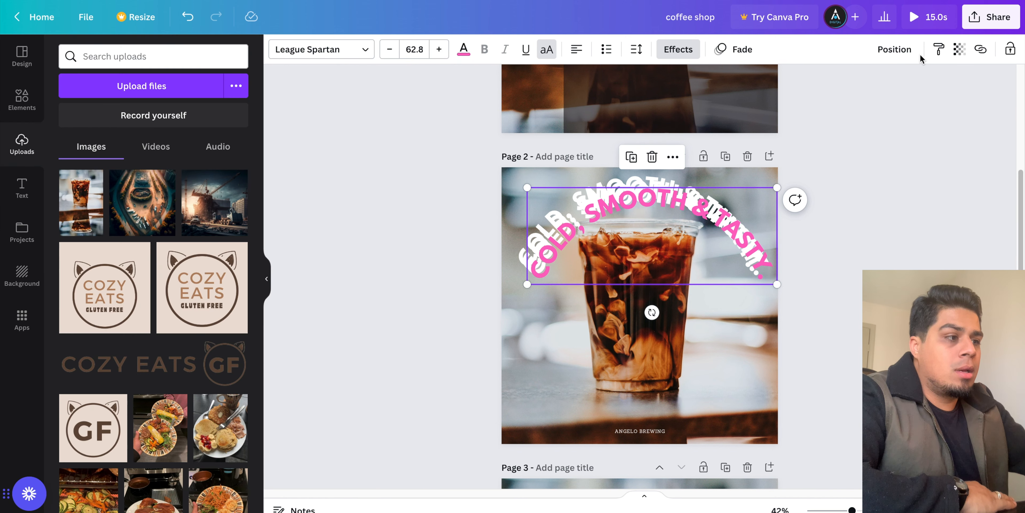
{"action": "left_click", "coordinate": [900, 50]}
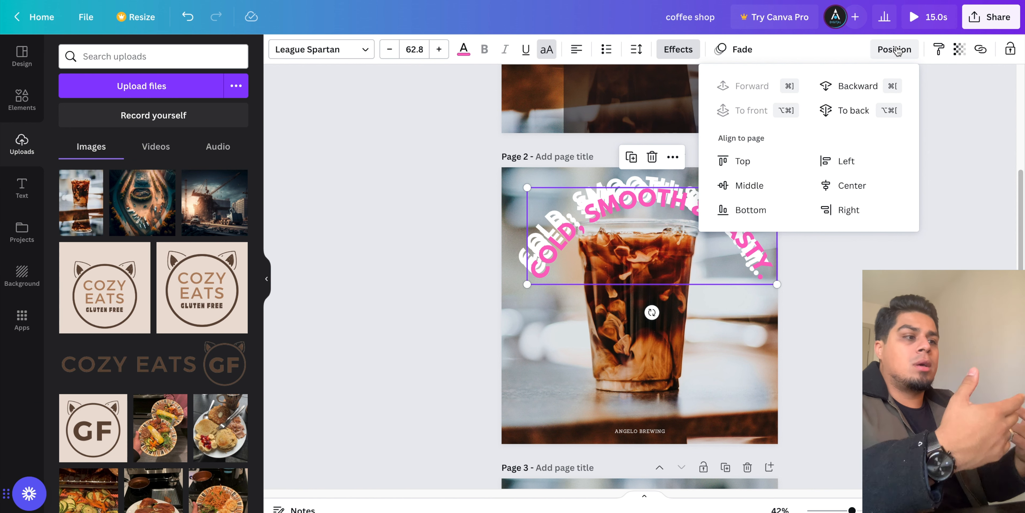
{"action": "left_click", "coordinate": [868, 117]}
{"action": "left_click", "coordinate": [852, 314]}
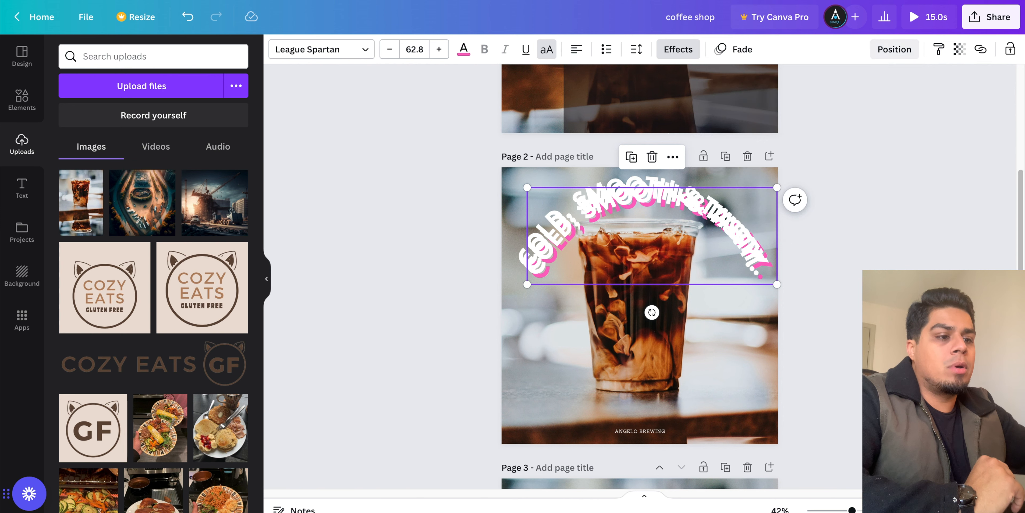
Move two of the stacked white heading copies down over the cup, away from the pink copy
{"action": "scroll", "coordinate": [766, 229], "scroll_direction": "up", "scroll_amount": 3}
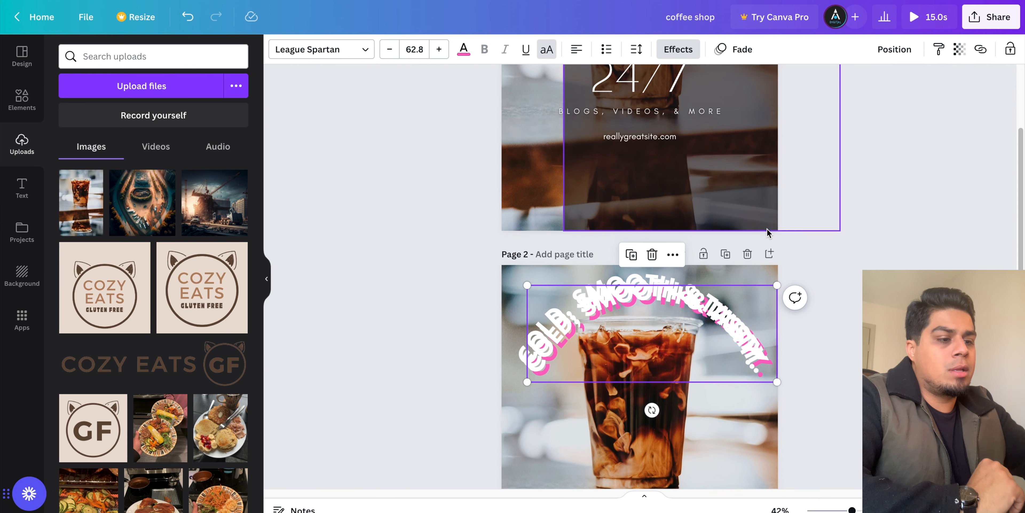
{"action": "left_click_drag", "start_coordinate": [766, 374], "coordinate": [762, 370]}
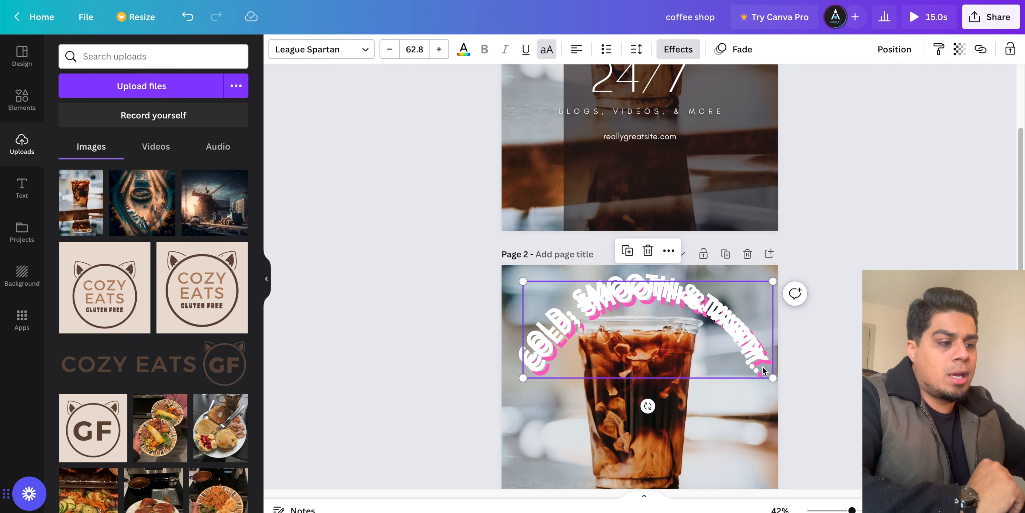
{"action": "left_click", "coordinate": [778, 360]}
{"action": "left_click", "coordinate": [667, 287]}
{"action": "key", "text": "ctrl+d"}
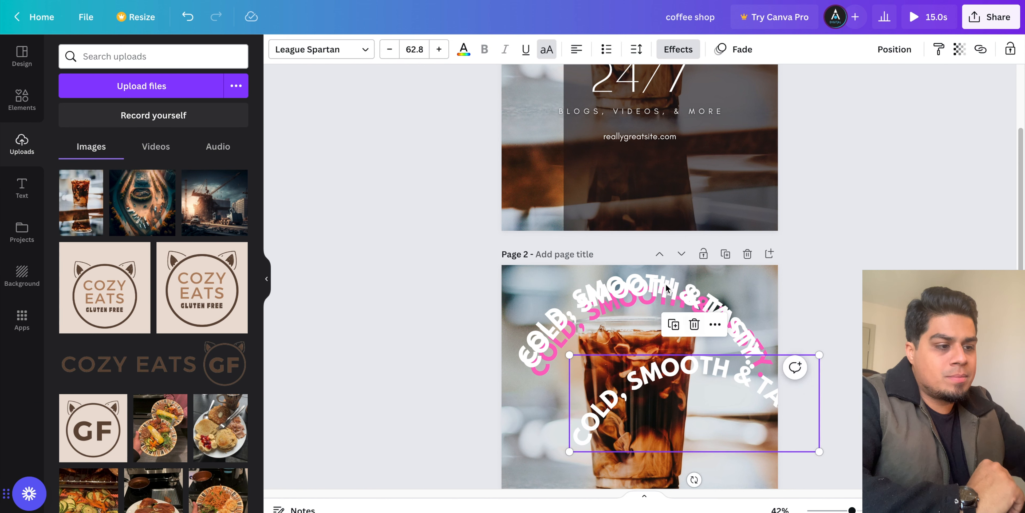
{"action": "left_click", "coordinate": [666, 287]}
{"action": "key", "text": "ctrl+d"}
Place the uppermost white heading over the pink copy so the pink shows as an offset shadow
{"action": "left_click", "coordinate": [635, 298]}
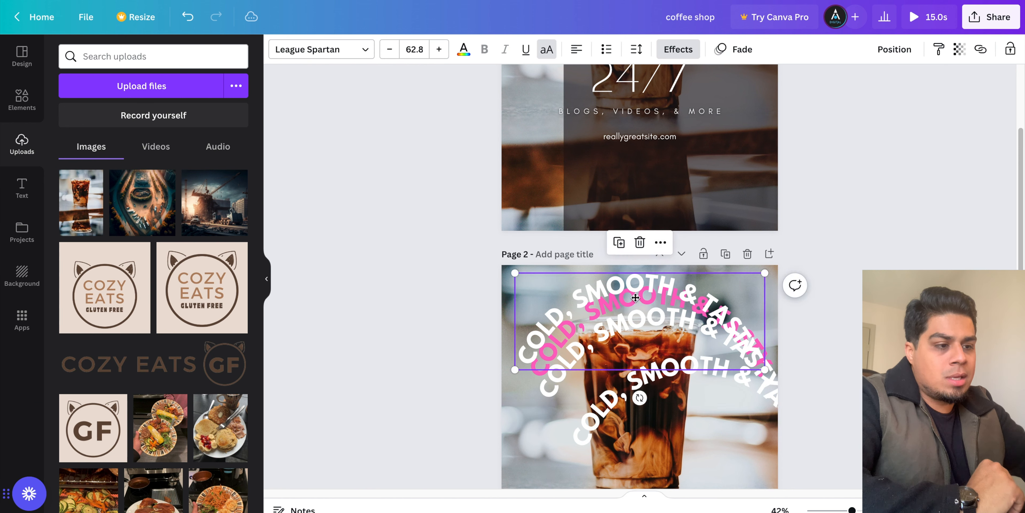
{"action": "left_click_drag", "start_coordinate": [635, 297], "coordinate": [633, 294]}
{"action": "left_click", "coordinate": [861, 329]}
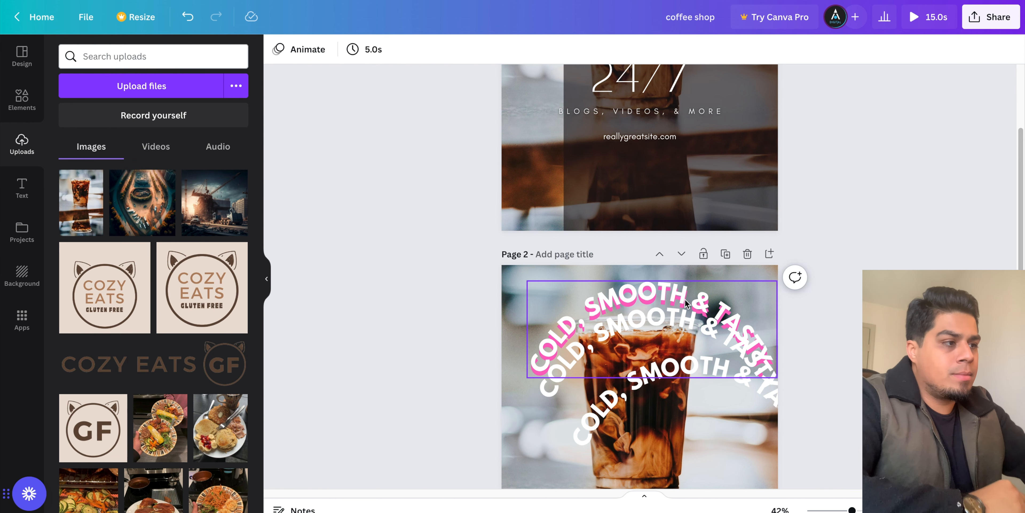
Open the link entry for the white heading above the pink copy, and close it without adding a link
{"action": "left_click", "coordinate": [766, 332]}
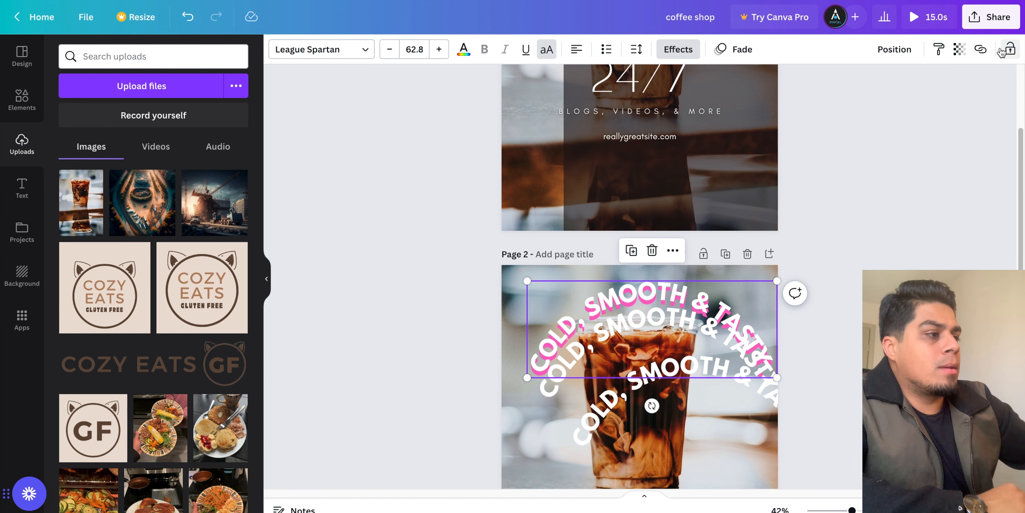
{"action": "left_click", "coordinate": [980, 49]}
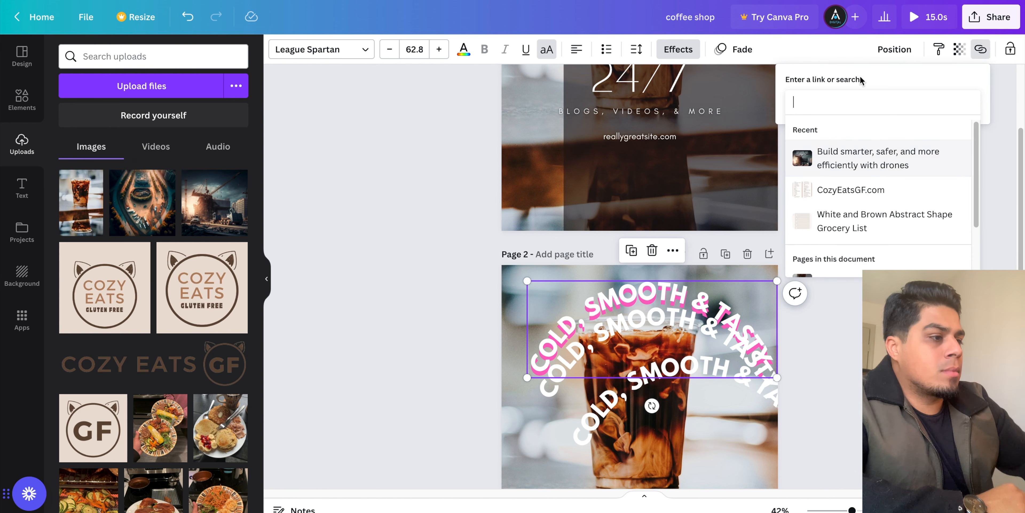
{"action": "left_click", "coordinate": [1007, 174]}
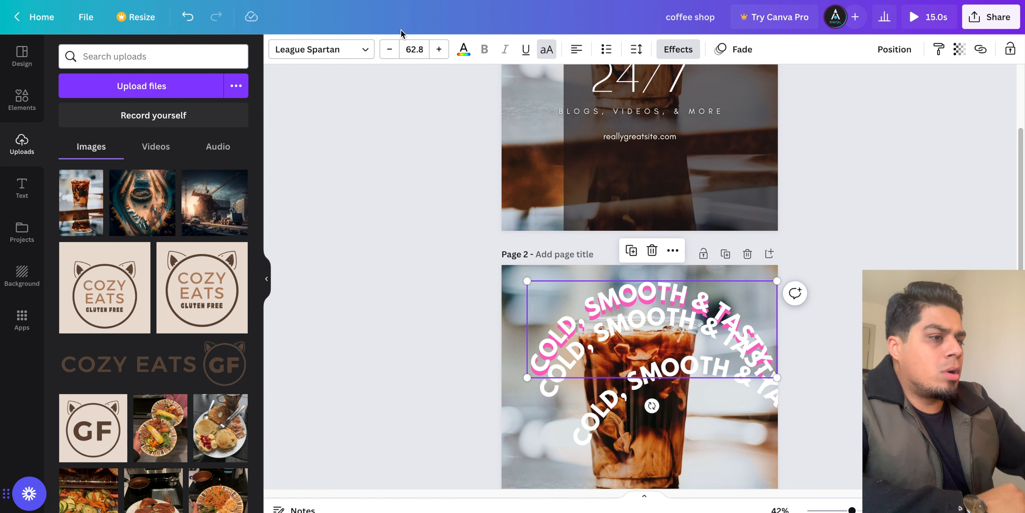
Adjust page 2's background photo, setting brightness to -4 and contrast to 3
{"action": "left_click", "coordinate": [495, 290]}
{"action": "left_click", "coordinate": [515, 289]}
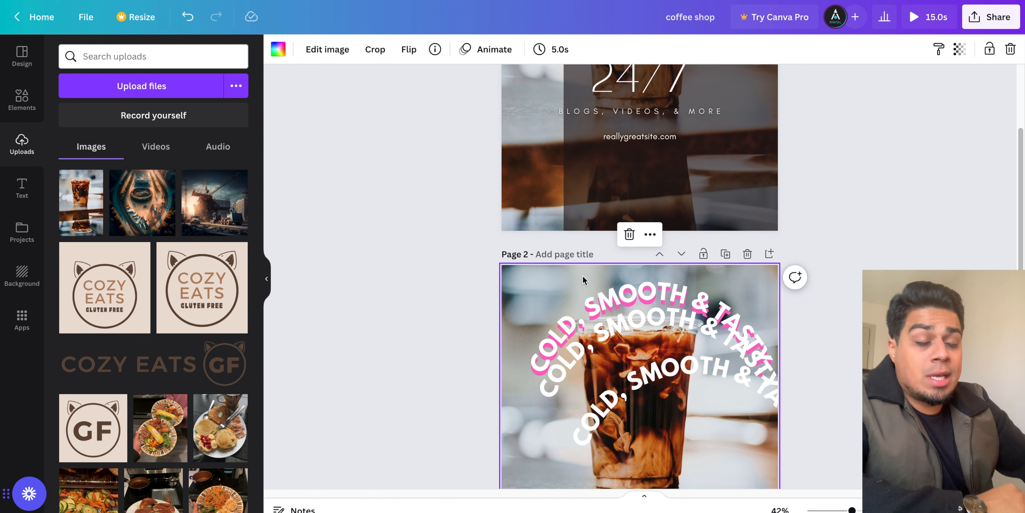
{"action": "scroll", "coordinate": [530, 345], "scroll_direction": "down", "scroll_amount": 2}
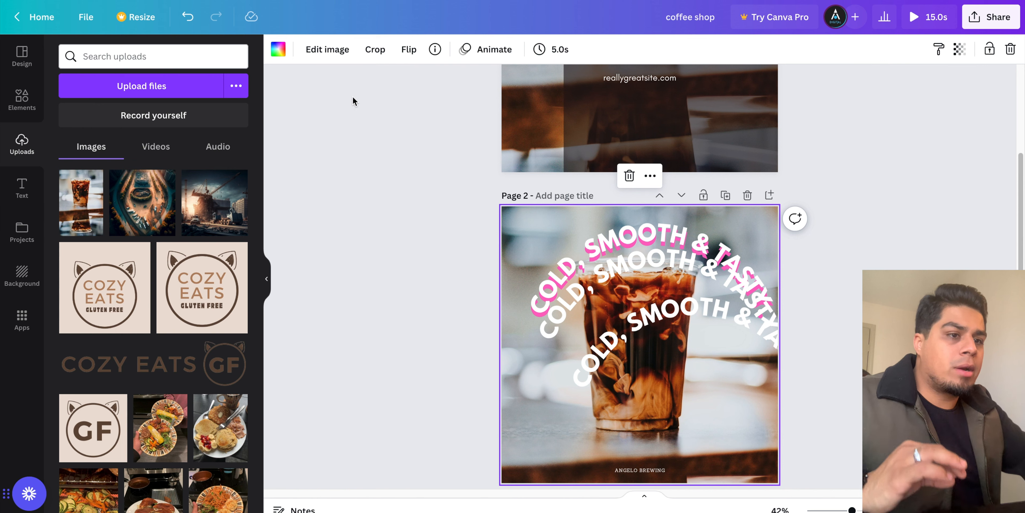
{"action": "left_click", "coordinate": [324, 49]}
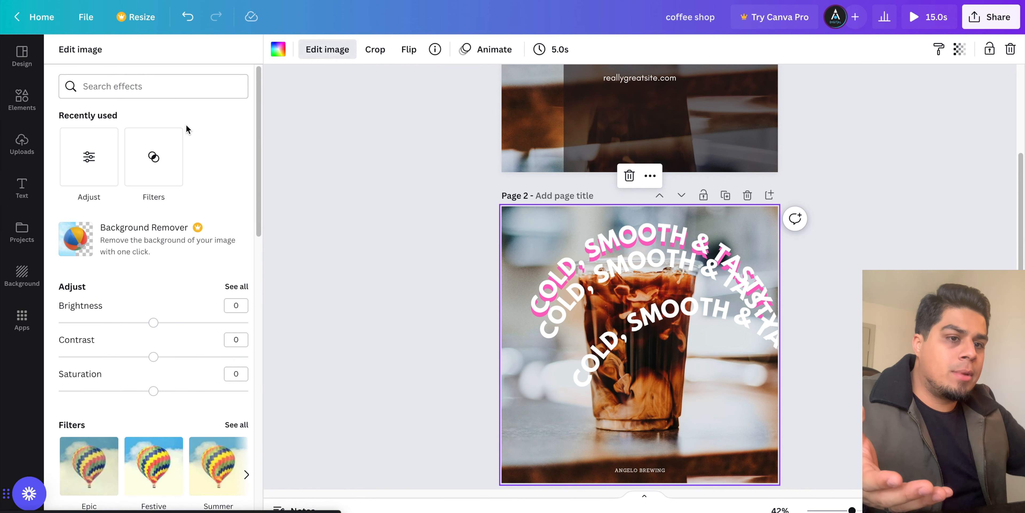
{"action": "left_click_drag", "start_coordinate": [154, 322], "coordinate": [100, 322]}
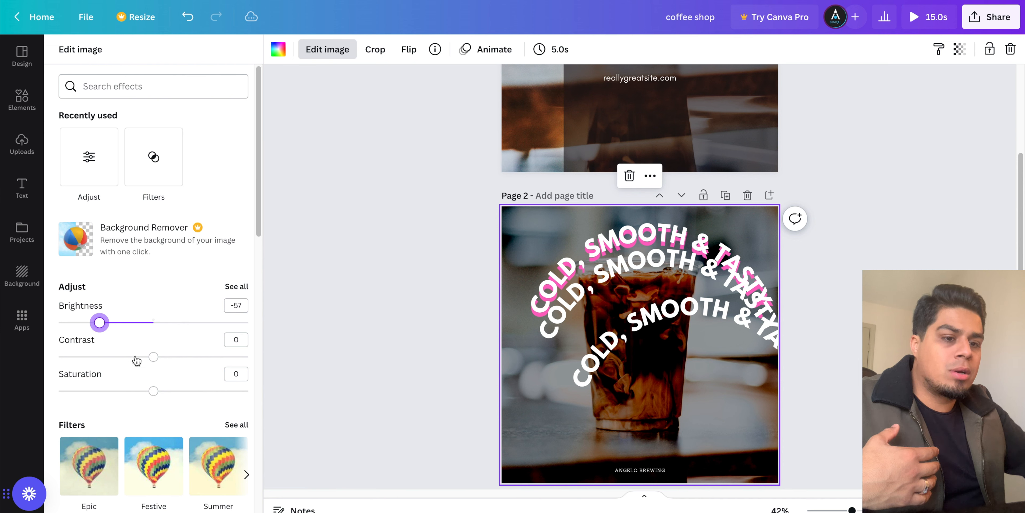
{"action": "left_click_drag", "start_coordinate": [158, 357], "coordinate": [156, 357]}
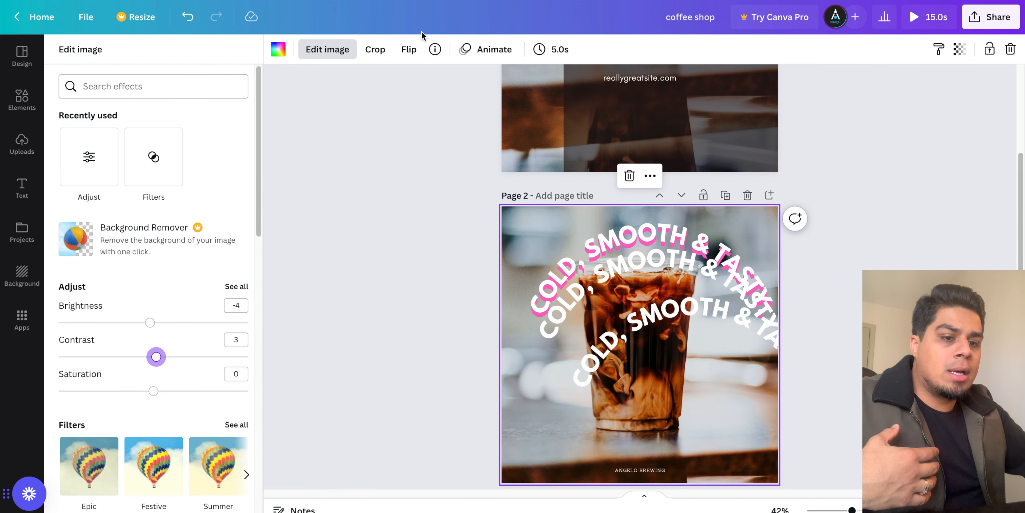
Try the Phone 2 and Book 1 smartmockups on page 2's background photo and compare the result with the other pages
{"action": "scroll", "coordinate": [217, 311], "scroll_direction": "down", "scroll_amount": 7}
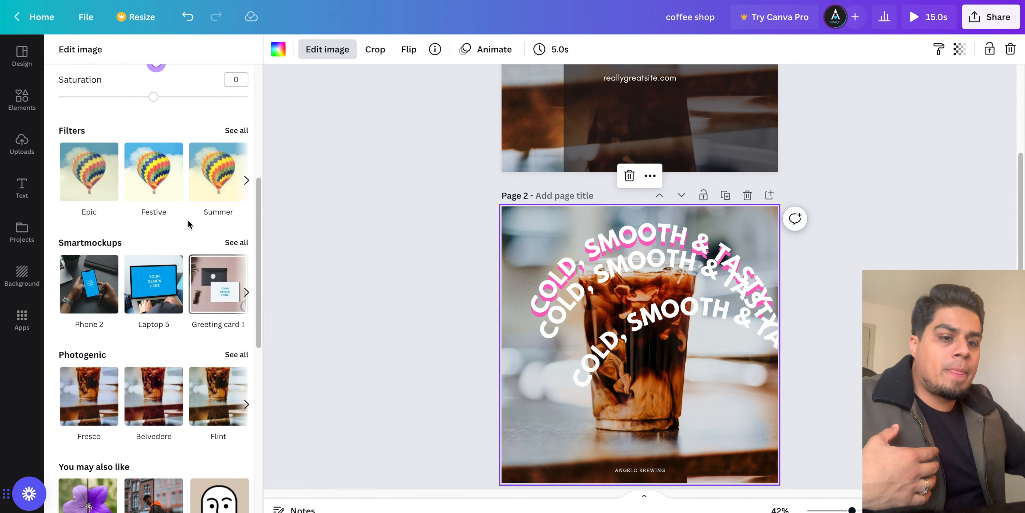
{"action": "scroll", "coordinate": [103, 184], "scroll_direction": "down", "scroll_amount": 1}
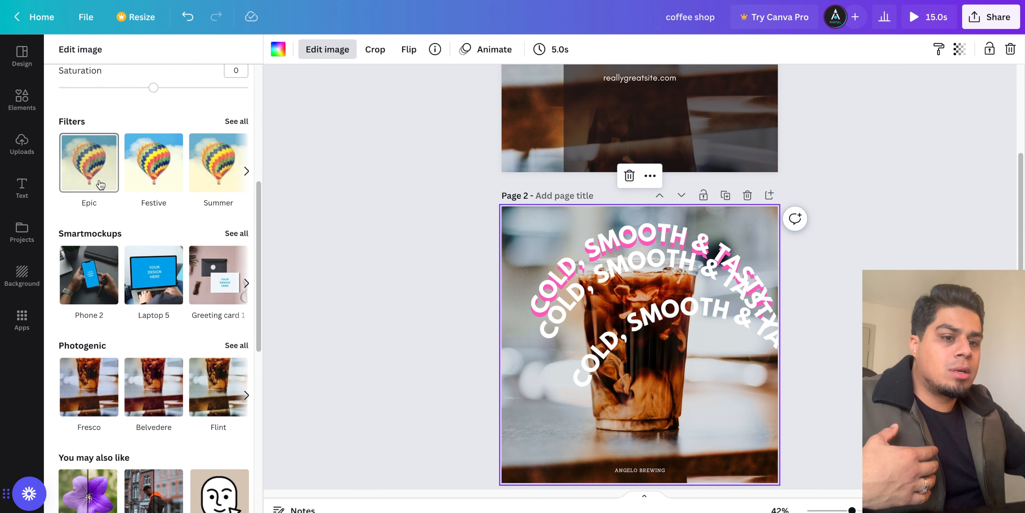
{"action": "left_click", "coordinate": [80, 274]}
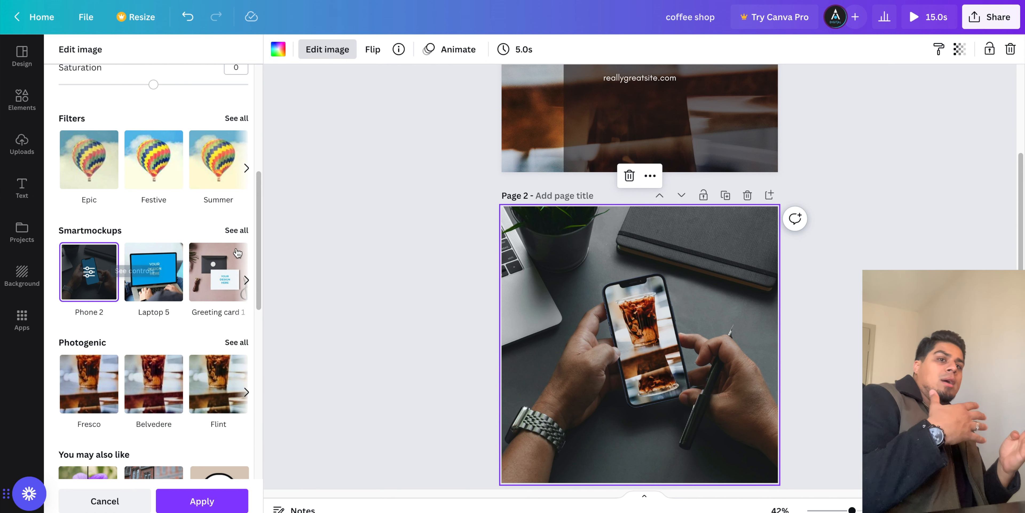
{"action": "left_click", "coordinate": [247, 281]}
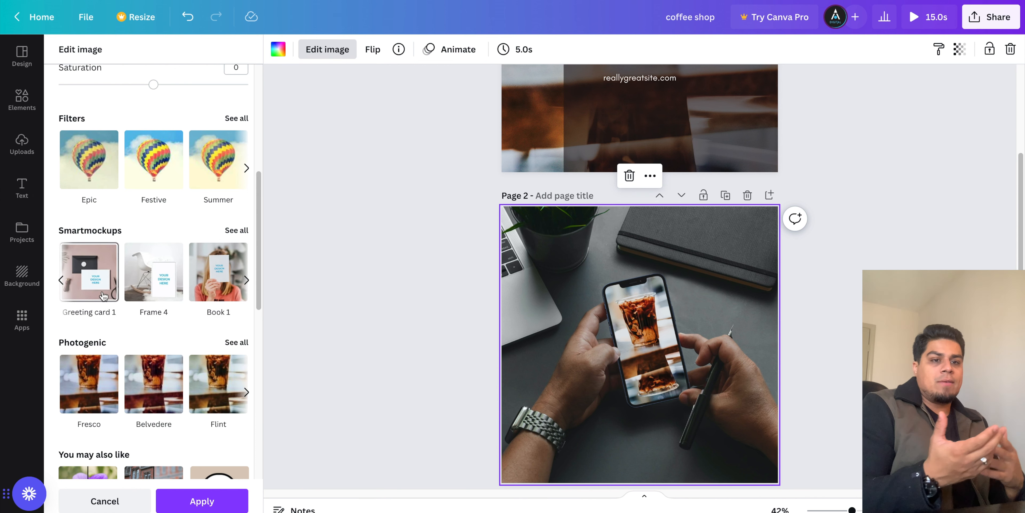
{"action": "left_click", "coordinate": [220, 282]}
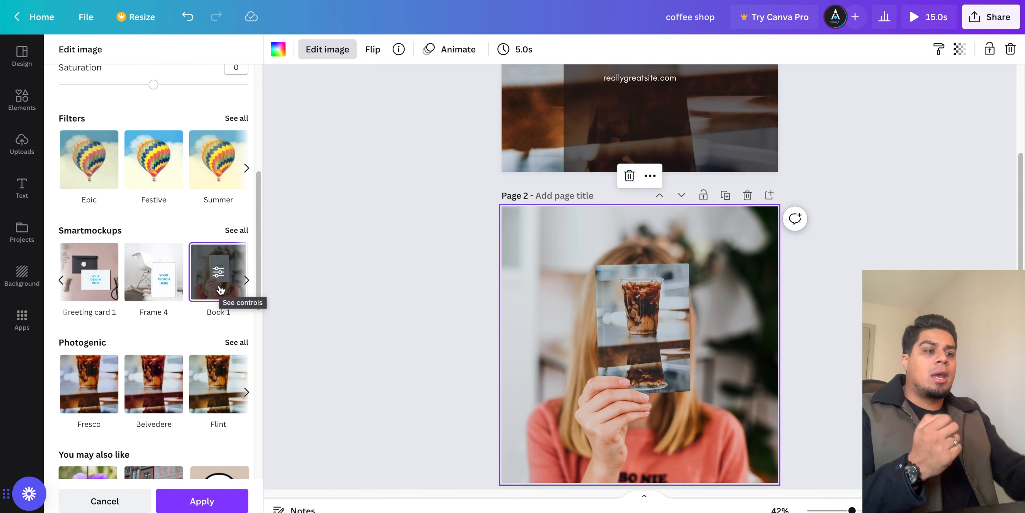
{"action": "scroll", "coordinate": [494, 128], "scroll_direction": "up", "scroll_amount": 5}
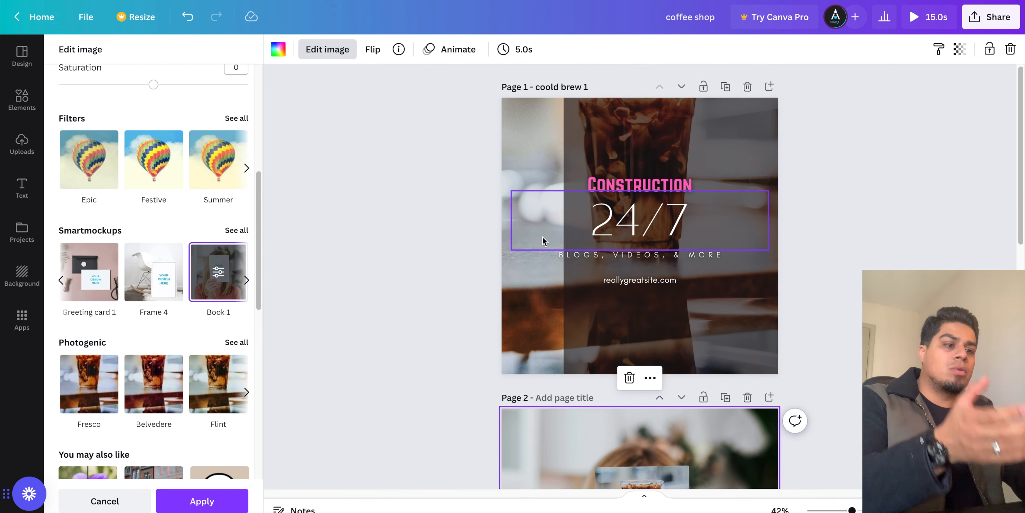
{"action": "scroll", "coordinate": [540, 249], "scroll_direction": "down", "scroll_amount": 2}
{"action": "scroll", "coordinate": [537, 256], "scroll_direction": "down", "scroll_amount": 5}
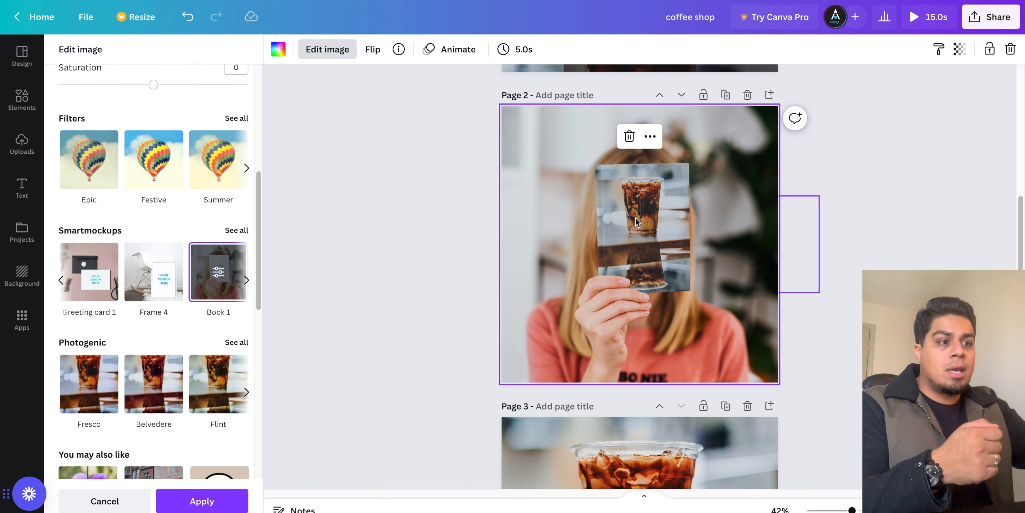
Try the T-shirt 1 and Phone 1 smartmockups on page 2's background photo
{"action": "left_click", "coordinate": [247, 280]}
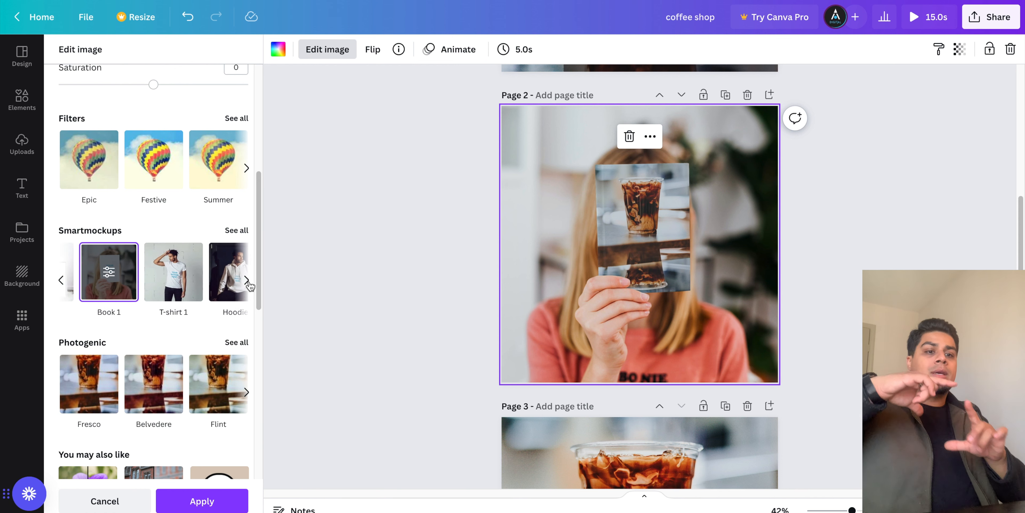
{"action": "left_click", "coordinate": [155, 271]}
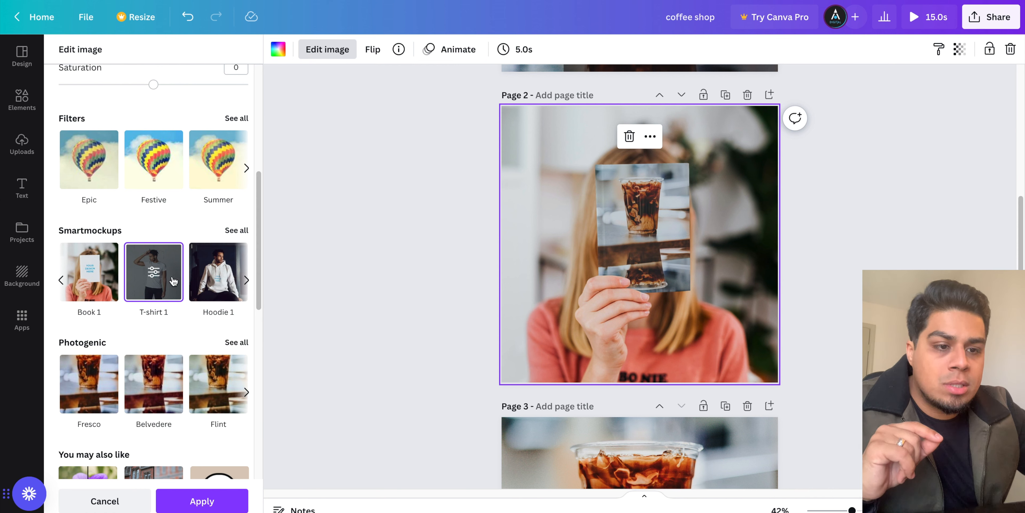
{"action": "left_click", "coordinate": [246, 280]}
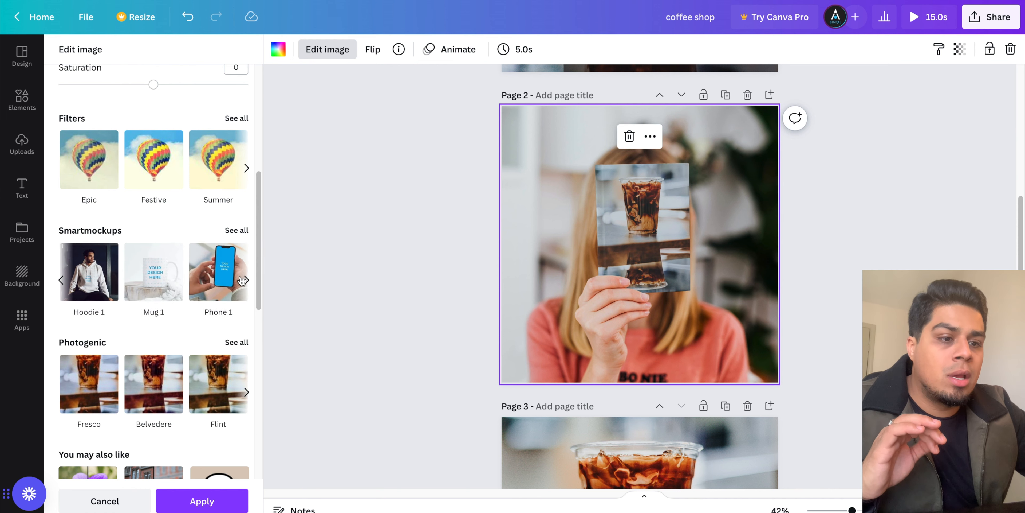
{"action": "left_click", "coordinate": [233, 284]}
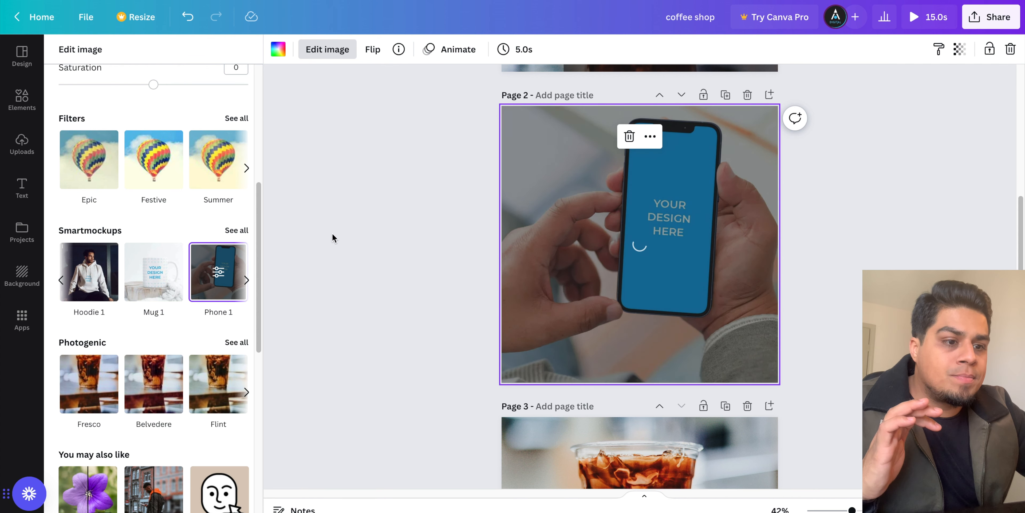
{"action": "scroll", "coordinate": [446, 258], "scroll_direction": "up", "scroll_amount": 1}
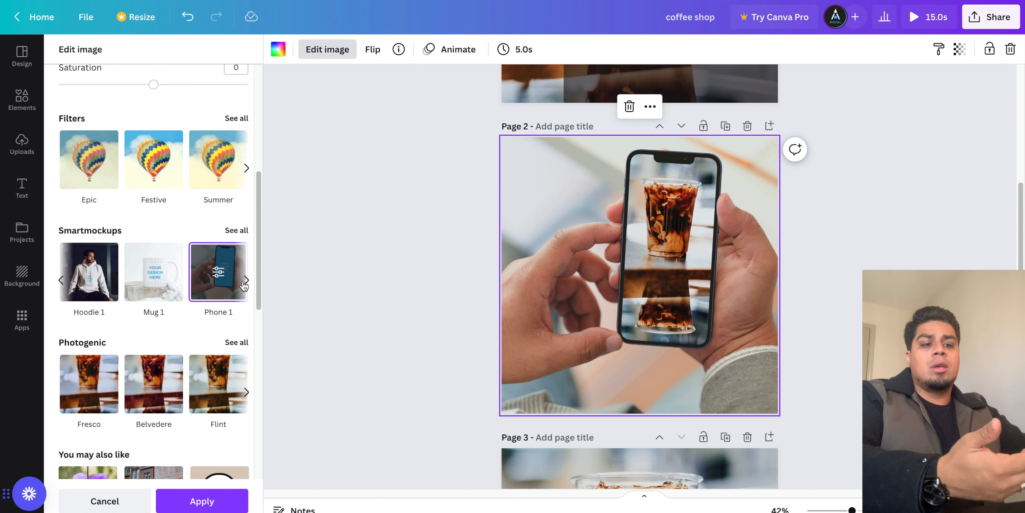
Replace the smartmockup on page 2's background photo with the Festive filter and switch it to the Epic filter
{"action": "left_click", "coordinate": [155, 197]}
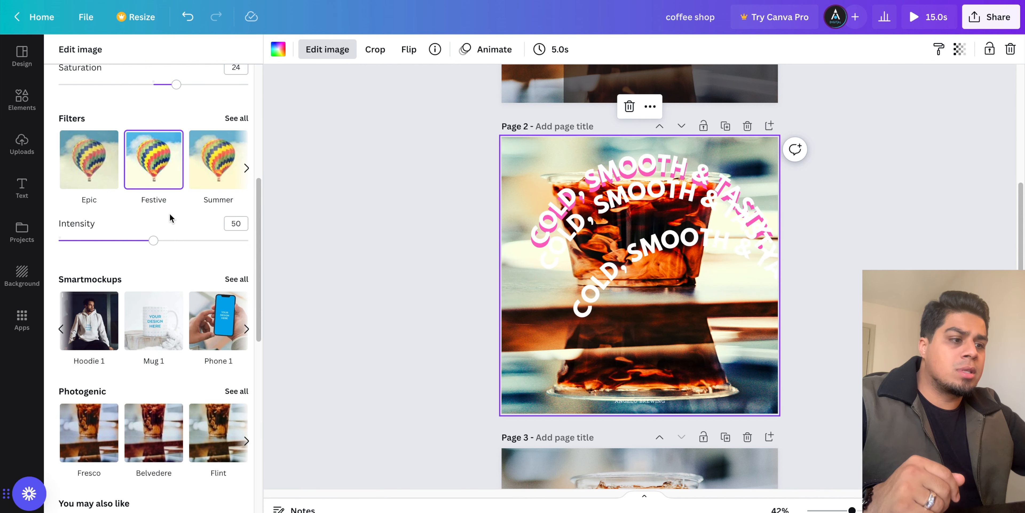
{"action": "left_click", "coordinate": [109, 185]}
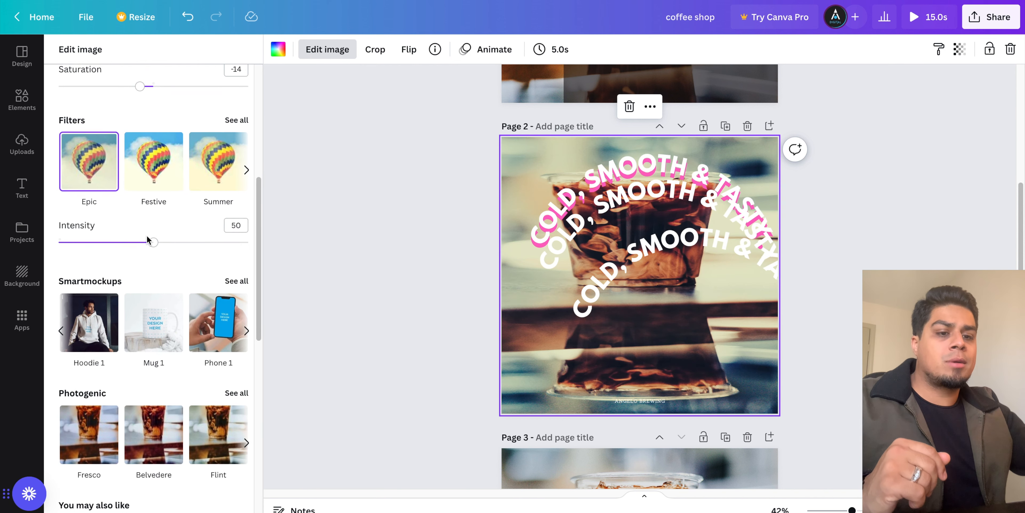
{"action": "scroll", "coordinate": [147, 239], "scroll_direction": "up", "scroll_amount": 3}
{"action": "scroll", "coordinate": [237, 245], "scroll_direction": "up", "scroll_amount": 2}
Delete page 2's background photo, set the uploaded iced coffee photo as background again, and reposition it so the whole cup shows
{"action": "key", "text": "Delete"}
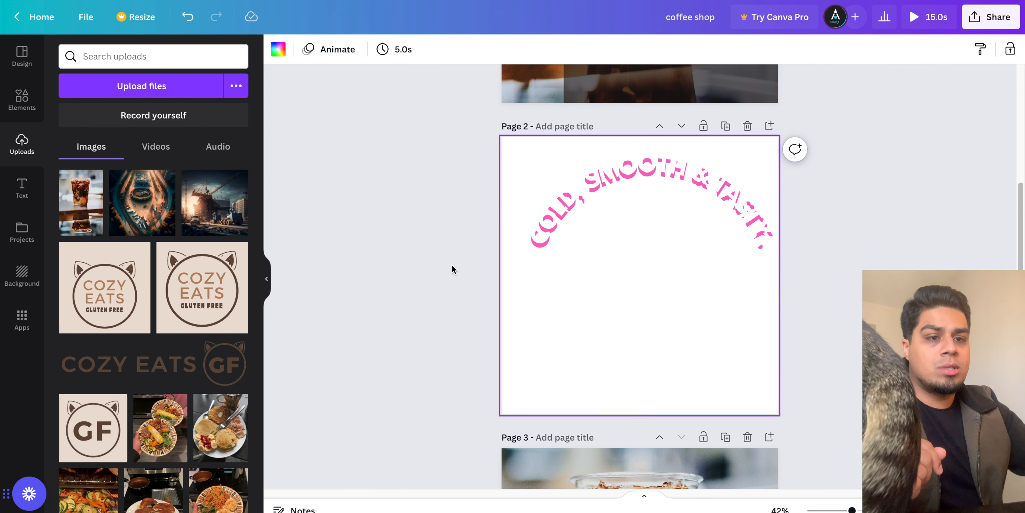
{"action": "left_click_drag", "start_coordinate": [81, 201], "coordinate": [507, 249]}
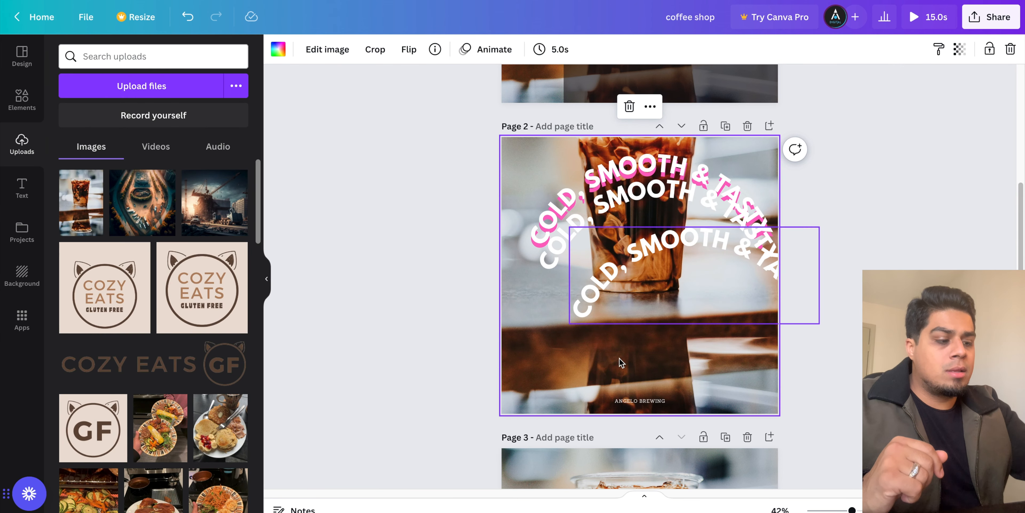
{"action": "double_click", "coordinate": [526, 352]}
{"action": "left_click_drag", "start_coordinate": [519, 302], "coordinate": [515, 393]}
{"action": "left_click", "coordinate": [467, 176]}
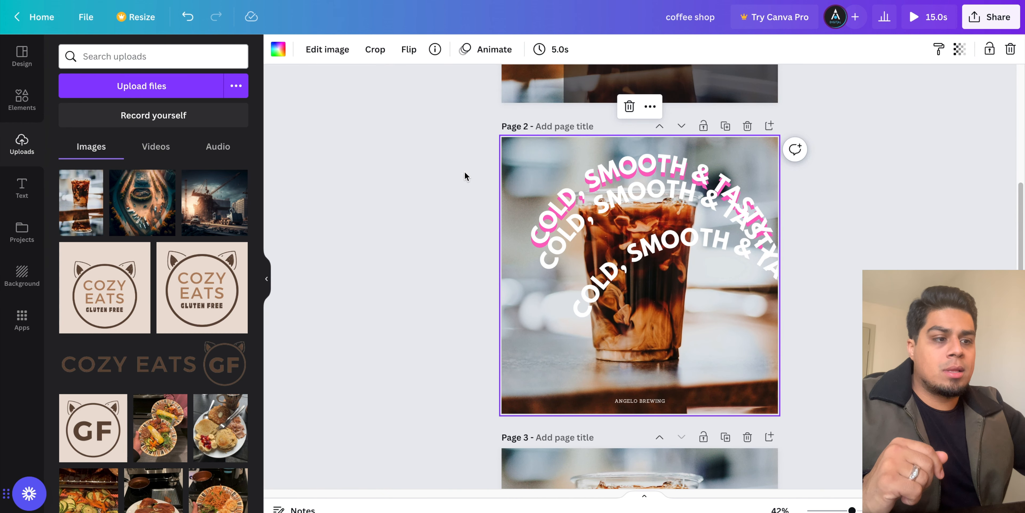
Try the Festive filter on page 2's new background photo and settle on the Epic filter
{"action": "left_click", "coordinate": [339, 50]}
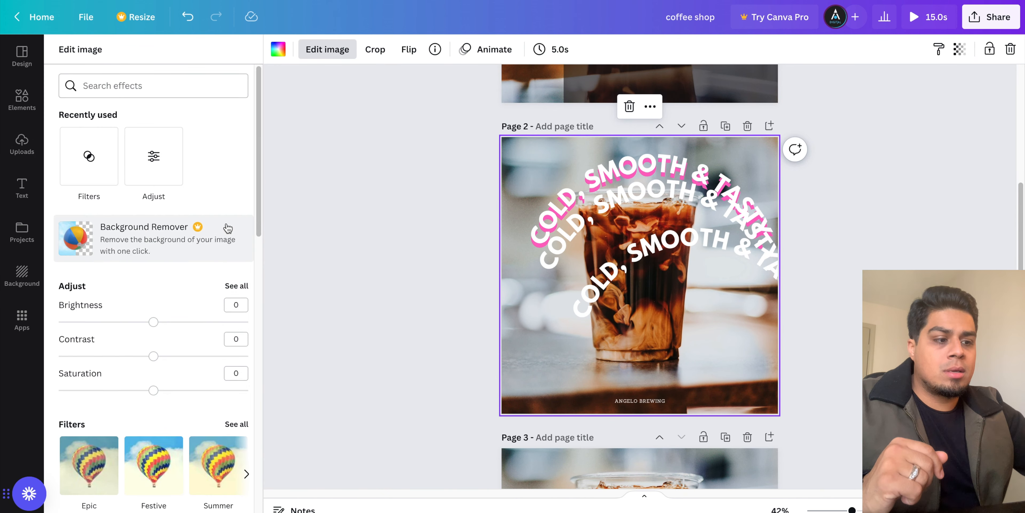
{"action": "scroll", "coordinate": [159, 247], "scroll_direction": "down", "scroll_amount": 5}
{"action": "left_click", "coordinate": [152, 280]}
{"action": "left_click", "coordinate": [99, 285]}
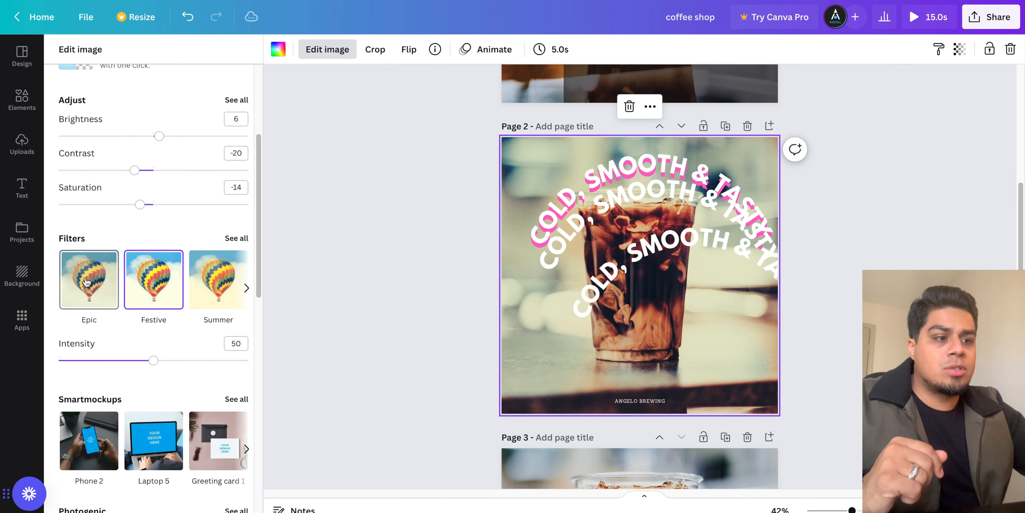
Look through the available smartmockups for the background photo, from the greeting card and book to the numbered phone mockups
{"action": "scroll", "coordinate": [147, 302], "scroll_direction": "down", "scroll_amount": 2}
{"action": "scroll", "coordinate": [167, 327], "scroll_direction": "down", "scroll_amount": 2}
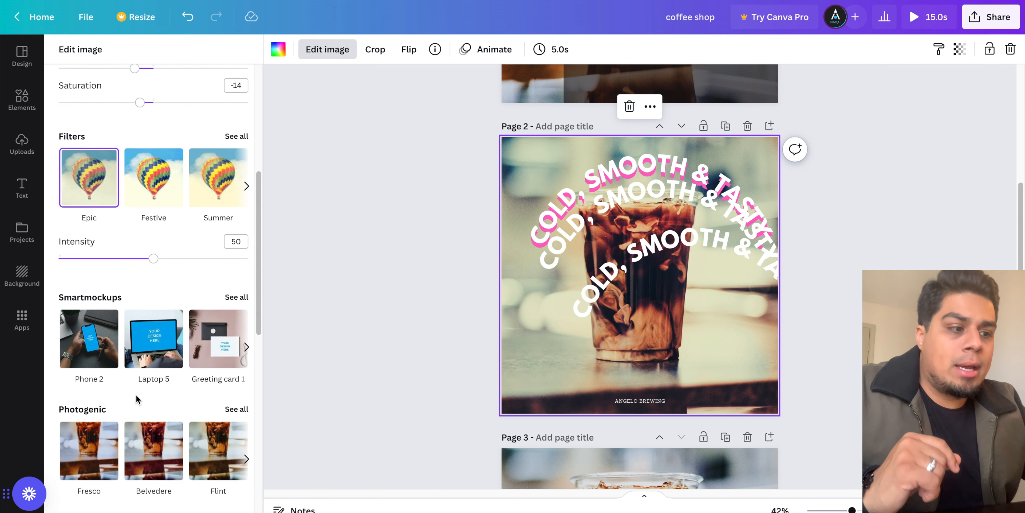
{"action": "scroll", "coordinate": [135, 336], "scroll_direction": "down", "scroll_amount": 2}
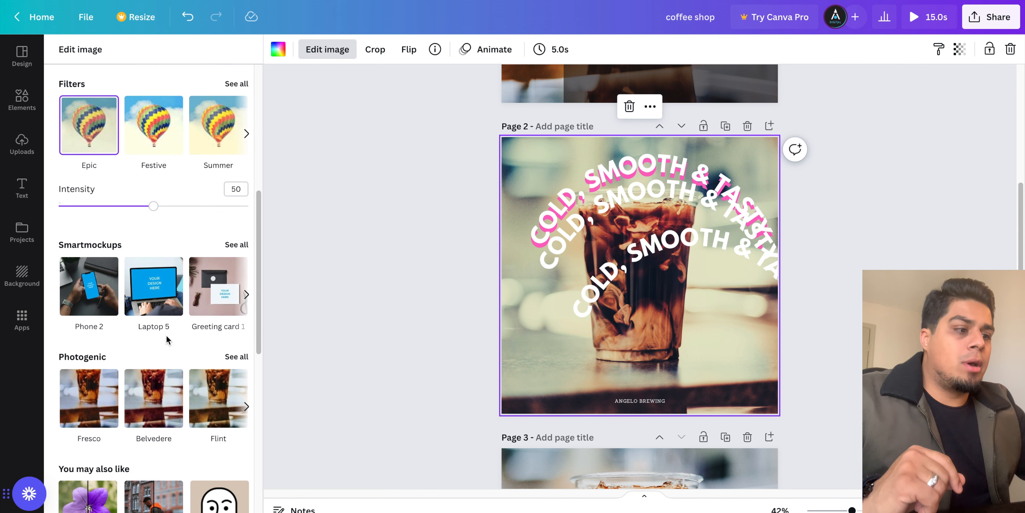
{"action": "left_click", "coordinate": [247, 296]}
{"action": "left_click", "coordinate": [247, 297]}
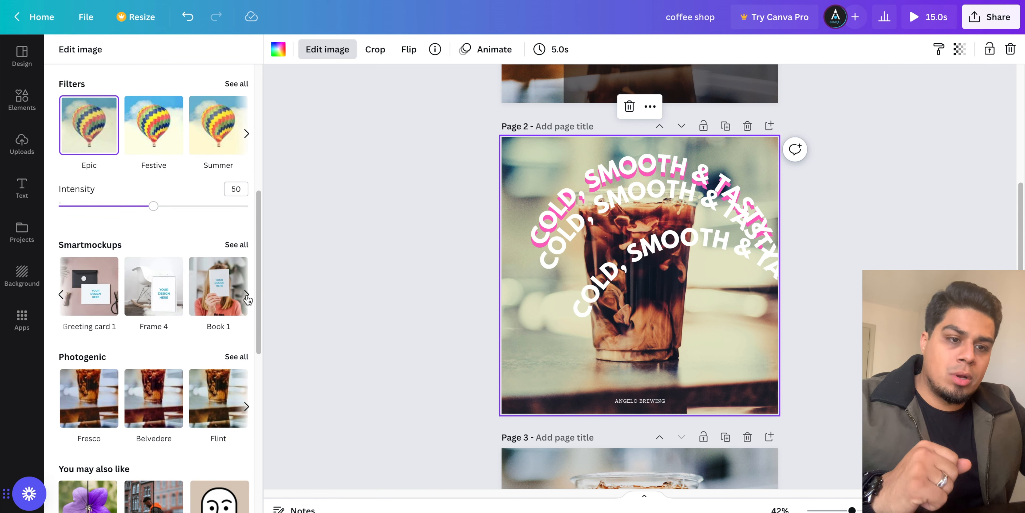
{"action": "left_click", "coordinate": [247, 297]}
{"action": "left_click", "coordinate": [247, 297]}
{"action": "left_click", "coordinate": [246, 297]}
{"action": "left_click", "coordinate": [247, 295]}
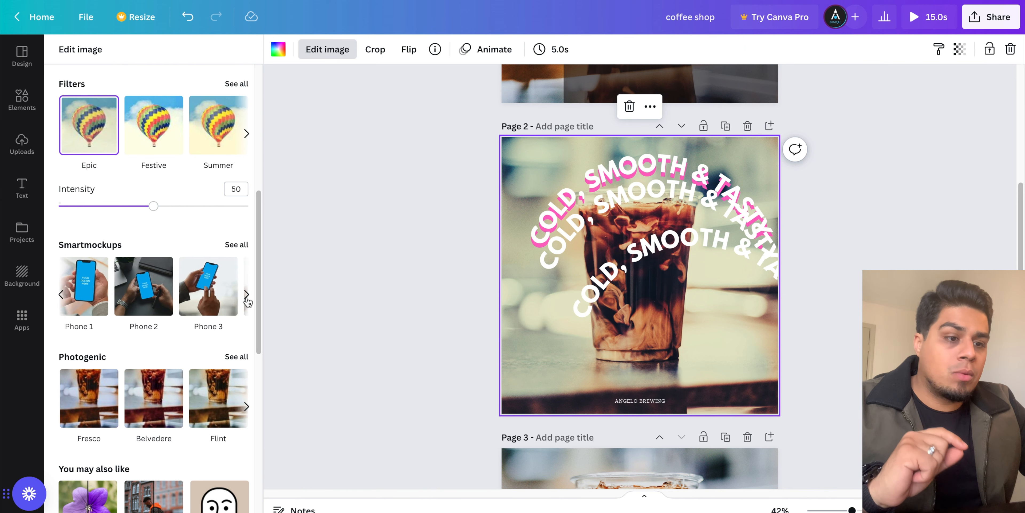
{"action": "left_click", "coordinate": [247, 295]}
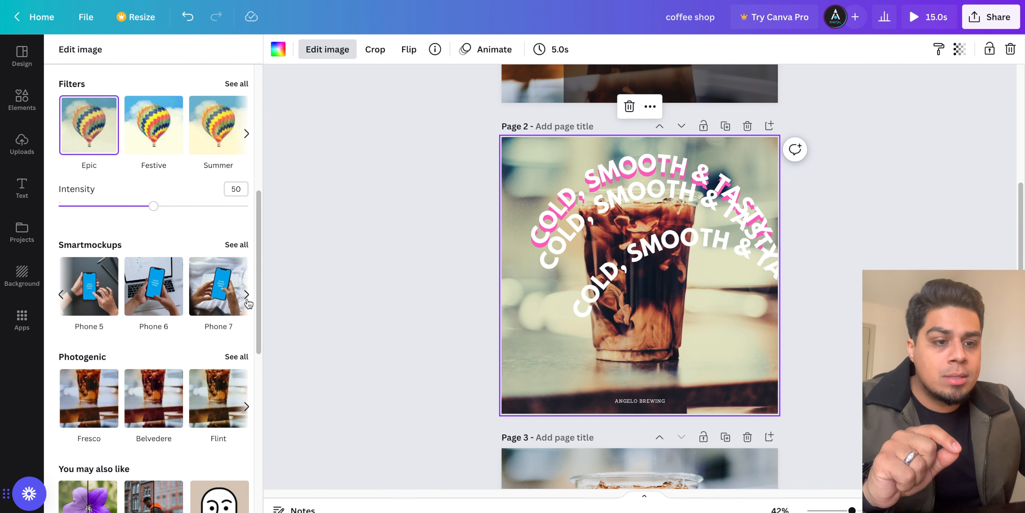
{"action": "left_click", "coordinate": [246, 298]}
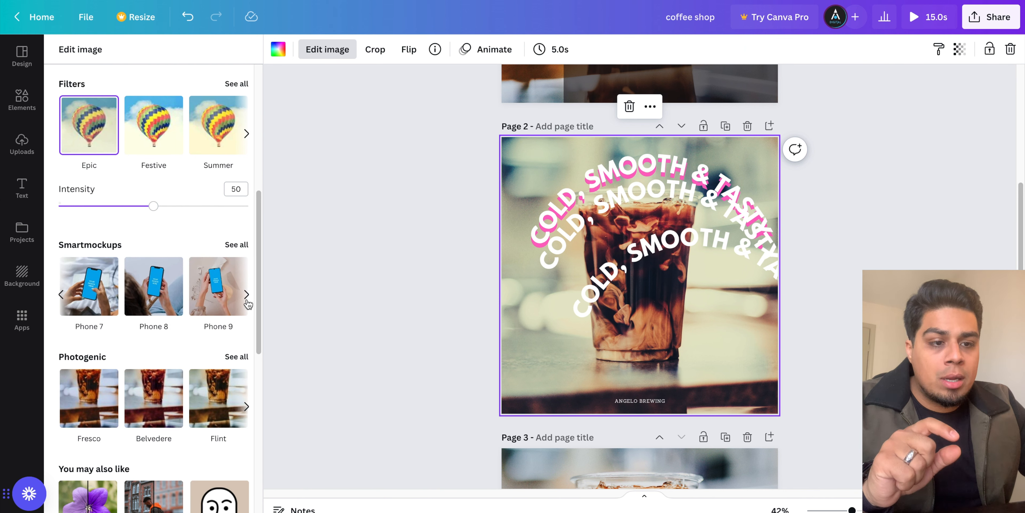
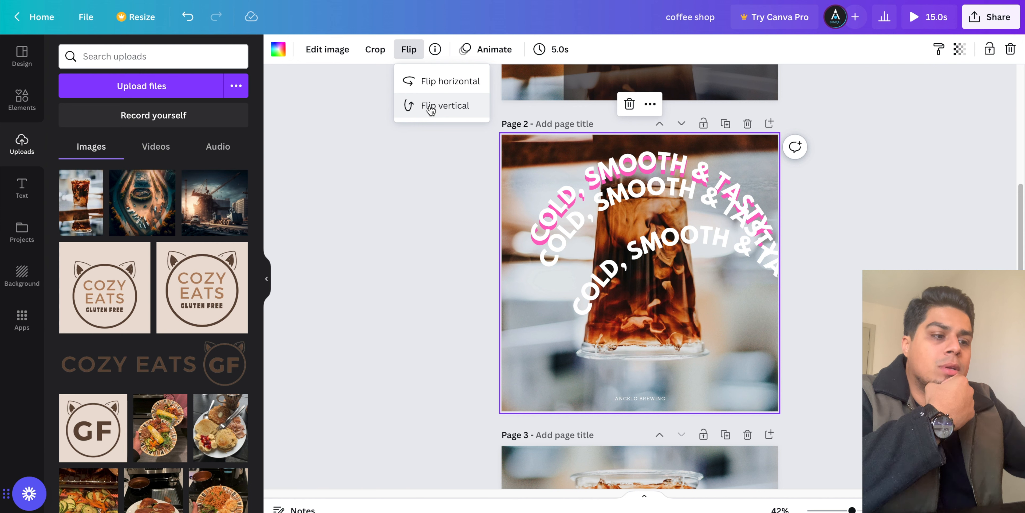
Open the information of page 2's background photo and examine its full file name
{"action": "left_click", "coordinate": [435, 49]}
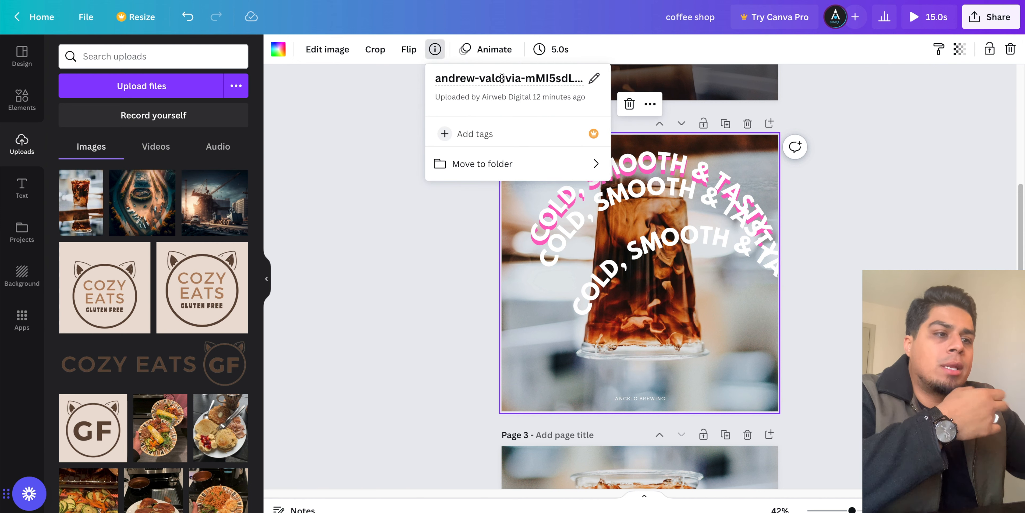
{"action": "left_click", "coordinate": [539, 83]}
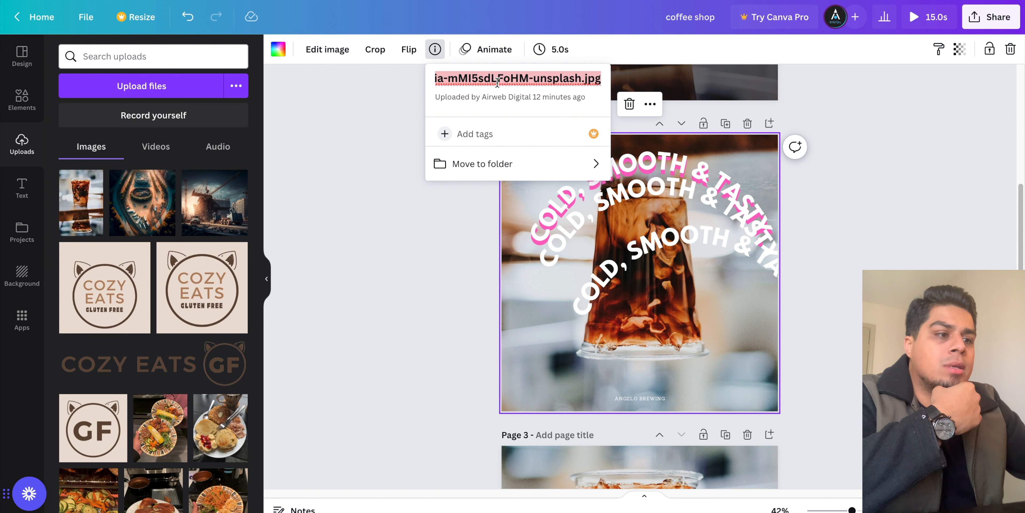
{"action": "left_click", "coordinate": [548, 78]}
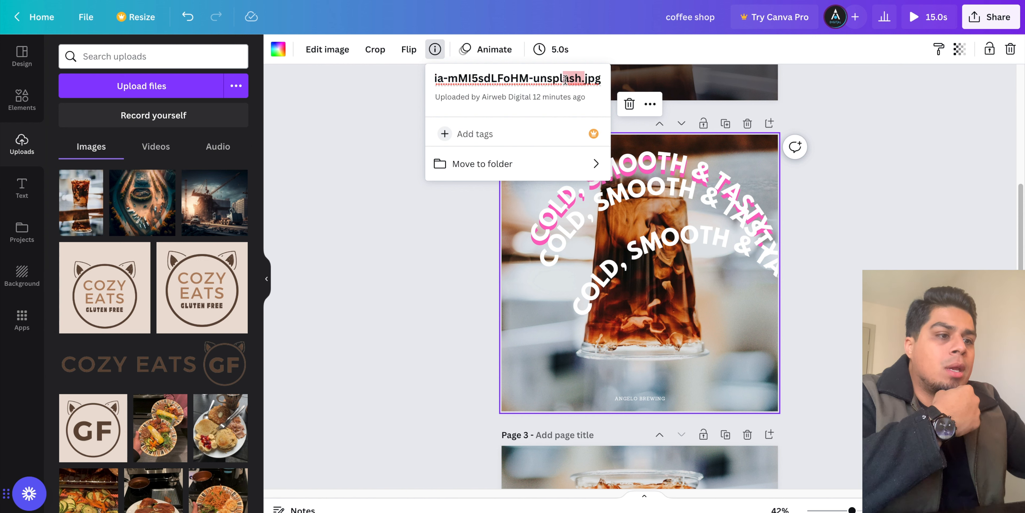
{"action": "left_click", "coordinate": [582, 82]}
{"action": "double_click", "coordinate": [585, 82]}
{"action": "left_click", "coordinate": [584, 83]}
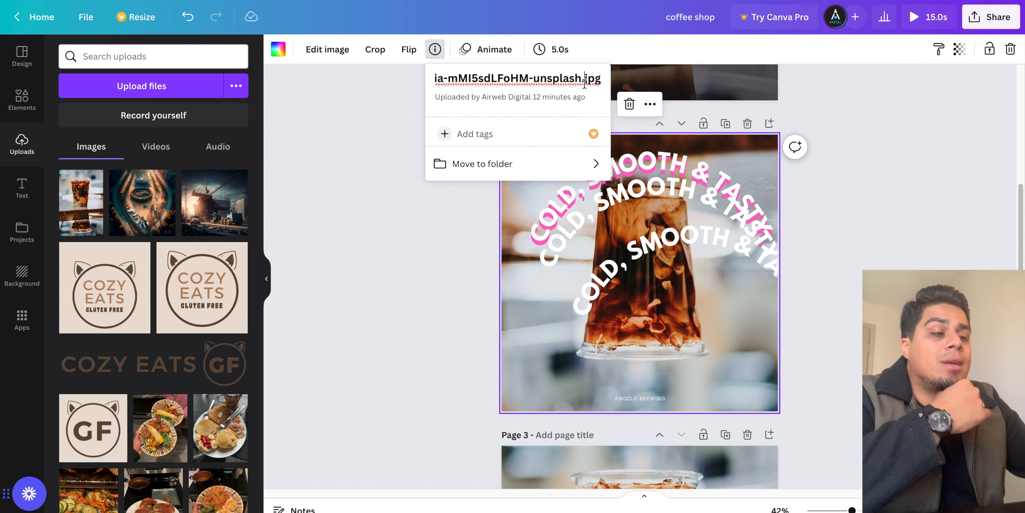
{"action": "left_click_drag", "start_coordinate": [580, 83], "coordinate": [542, 79]}
{"action": "left_click", "coordinate": [547, 79]}
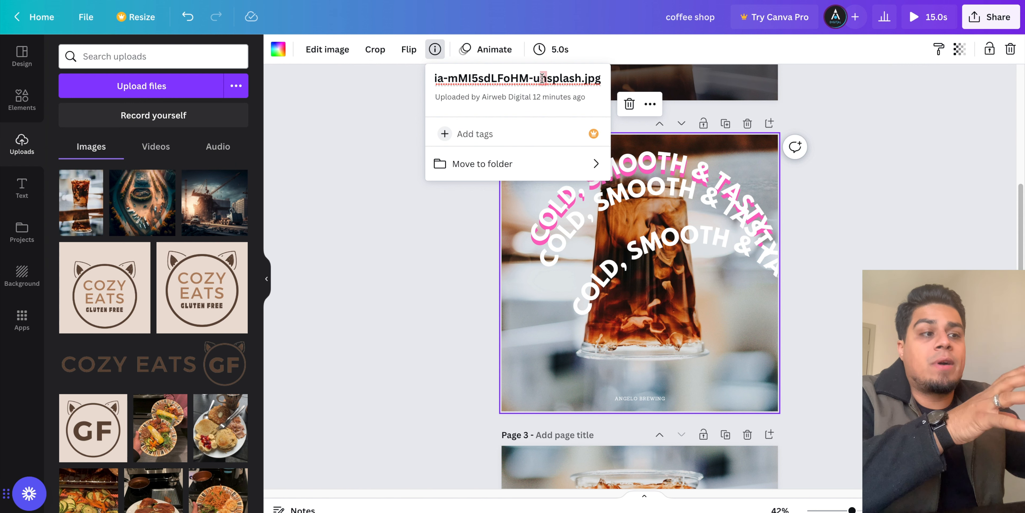
{"action": "left_click", "coordinate": [544, 79]}
{"action": "left_click", "coordinate": [364, 75]}
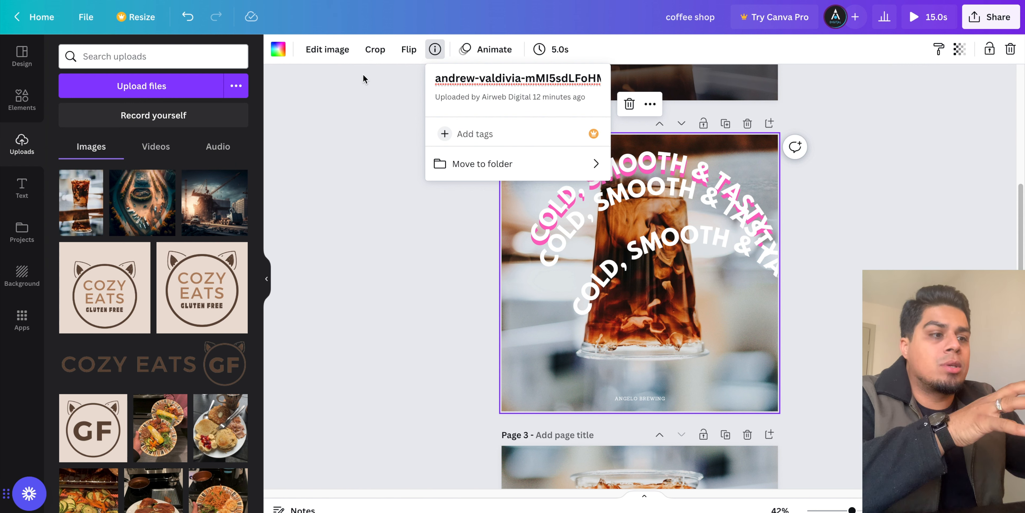
{"action": "left_click_drag", "start_coordinate": [440, 78], "coordinate": [652, 93]}
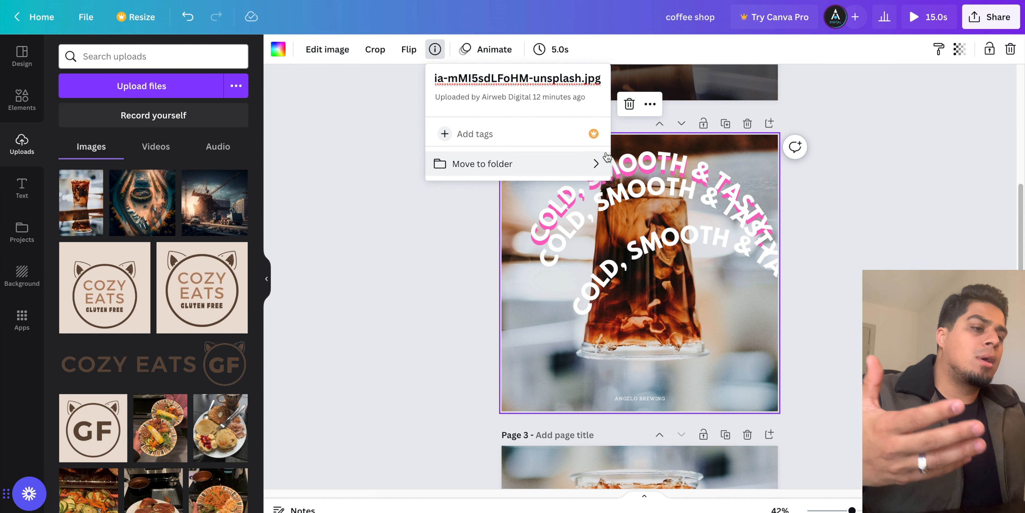
Try moving the background photo into a new folder named "coffe", and back out of the photo's information without creating it
{"action": "left_click", "coordinate": [604, 170]}
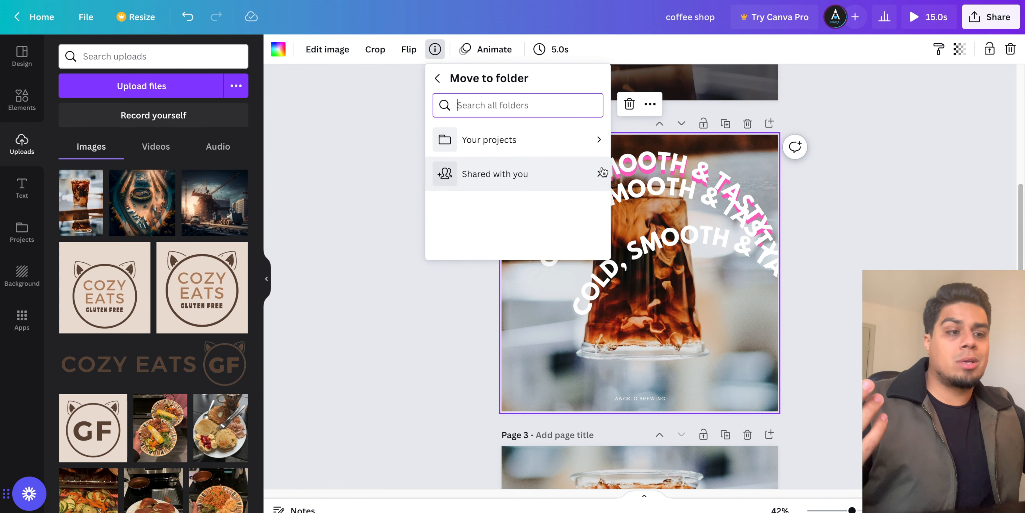
{"action": "left_click", "coordinate": [442, 79]}
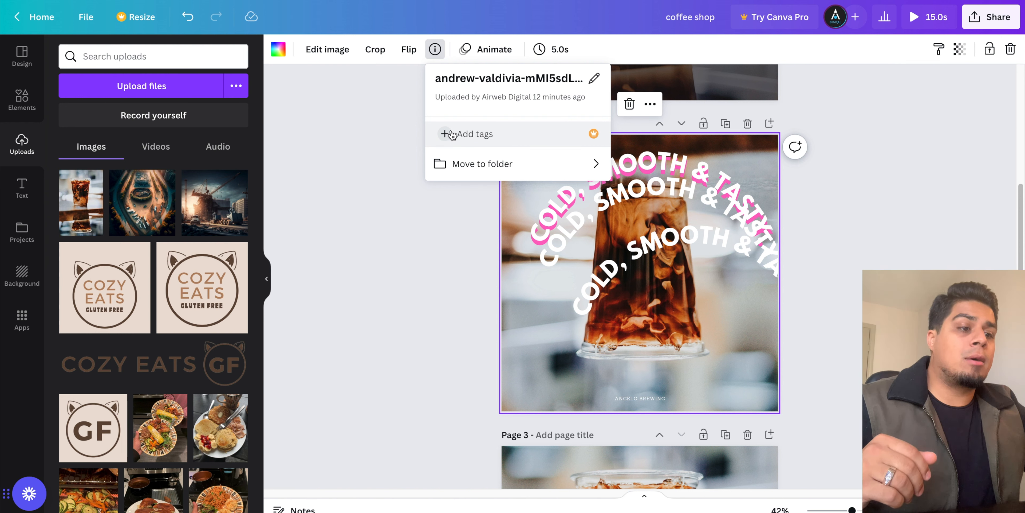
{"action": "left_click", "coordinate": [466, 164]}
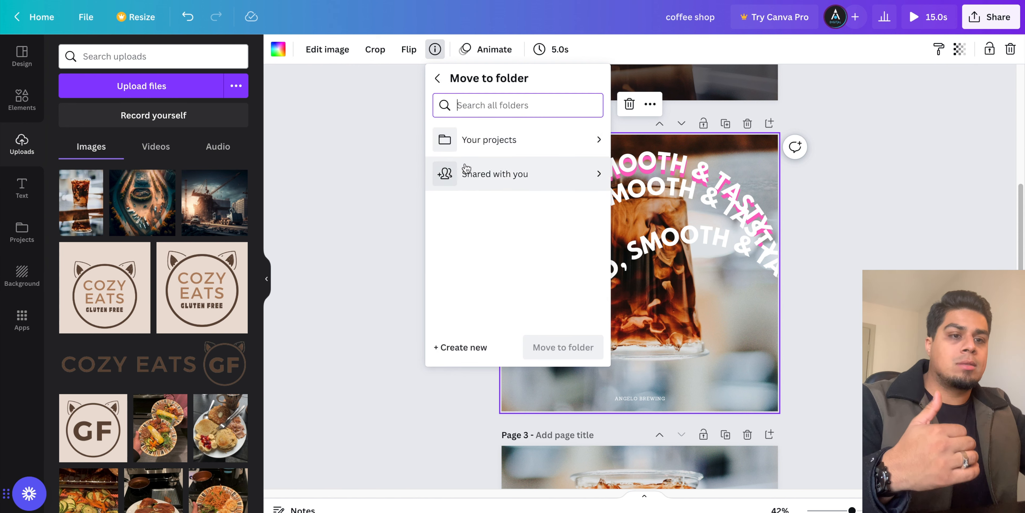
{"action": "left_click", "coordinate": [472, 347]}
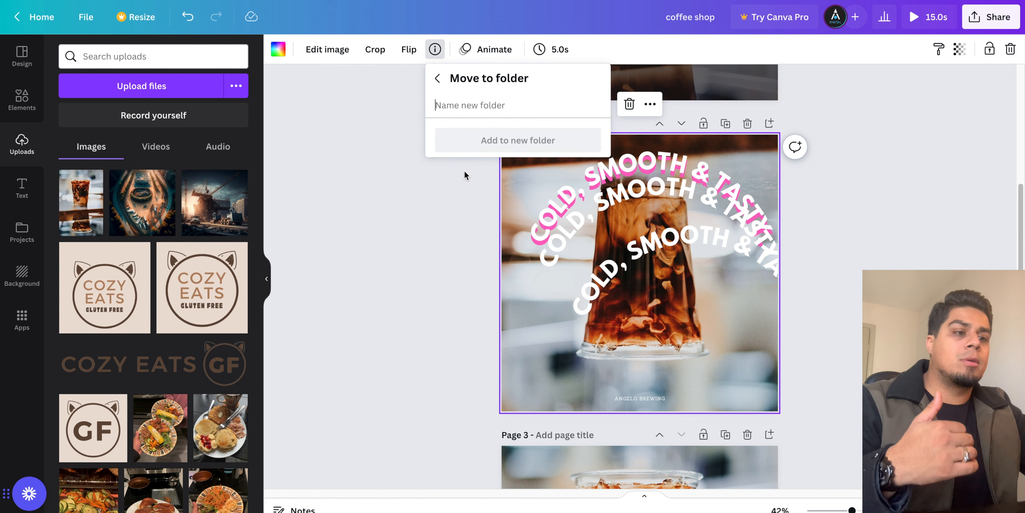
{"action": "type", "text": "coffe"}
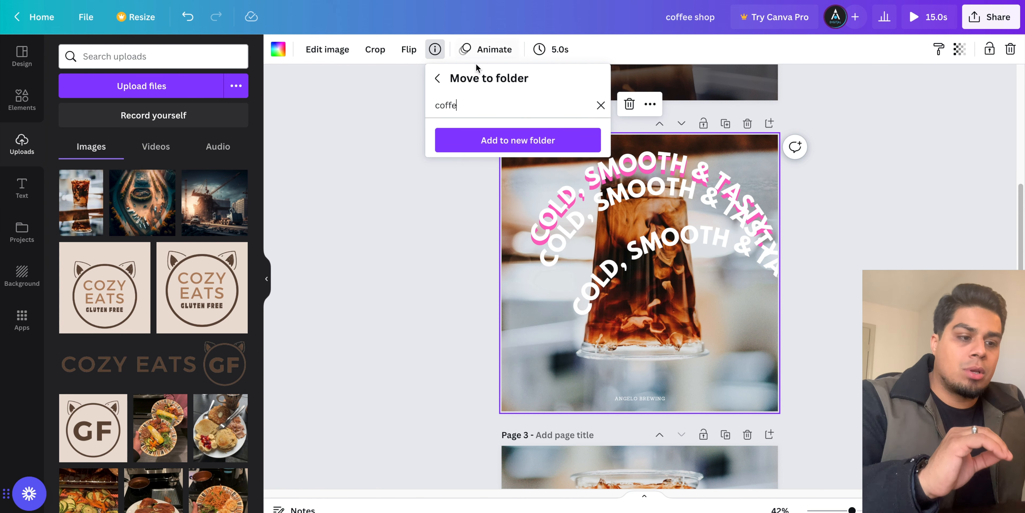
{"action": "left_click", "coordinate": [440, 81]}
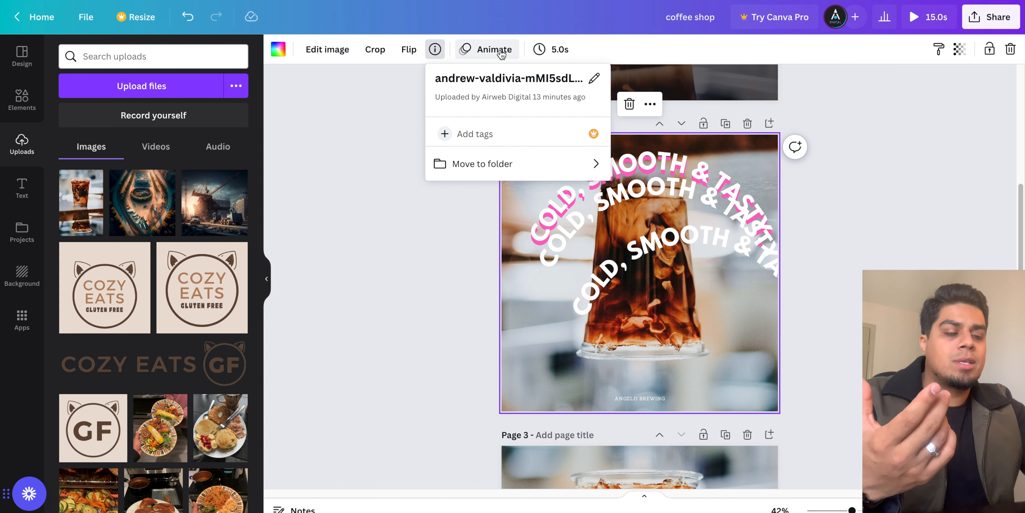
{"action": "left_click", "coordinate": [488, 163]}
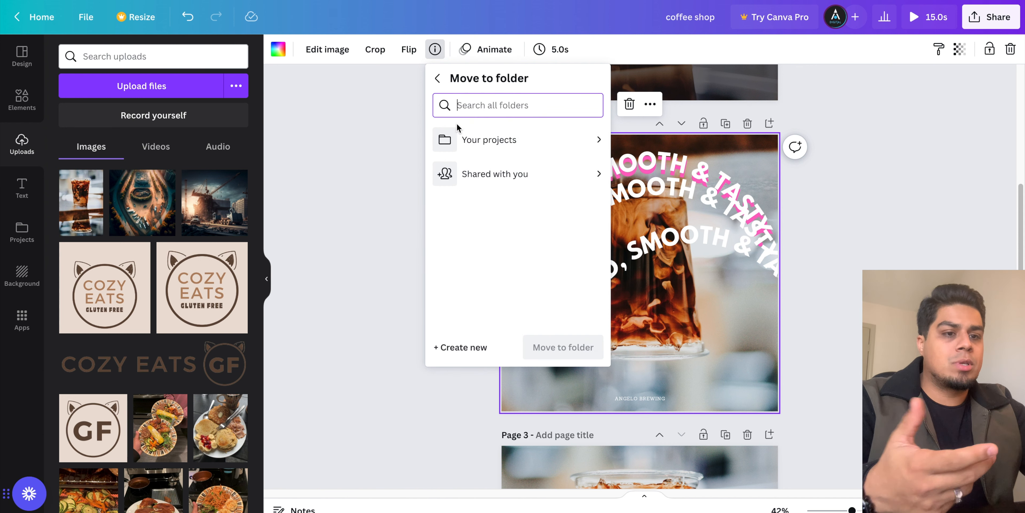
{"action": "left_click", "coordinate": [443, 76]}
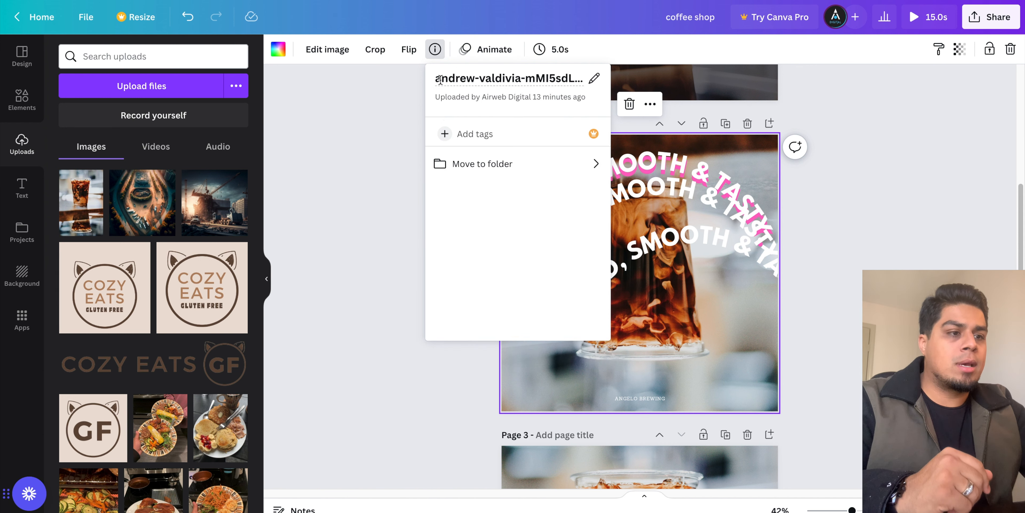
{"action": "left_click", "coordinate": [464, 79]}
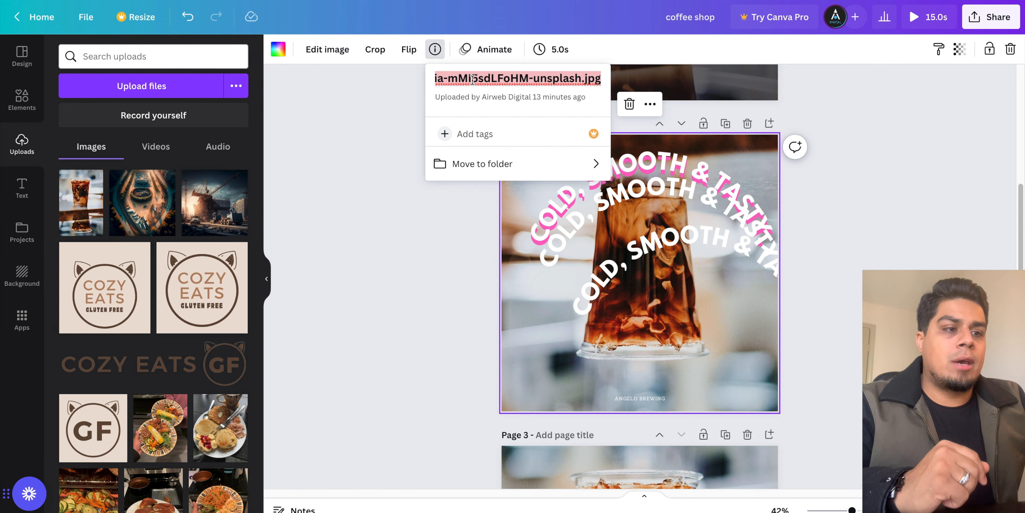
{"action": "left_click", "coordinate": [356, 101]}
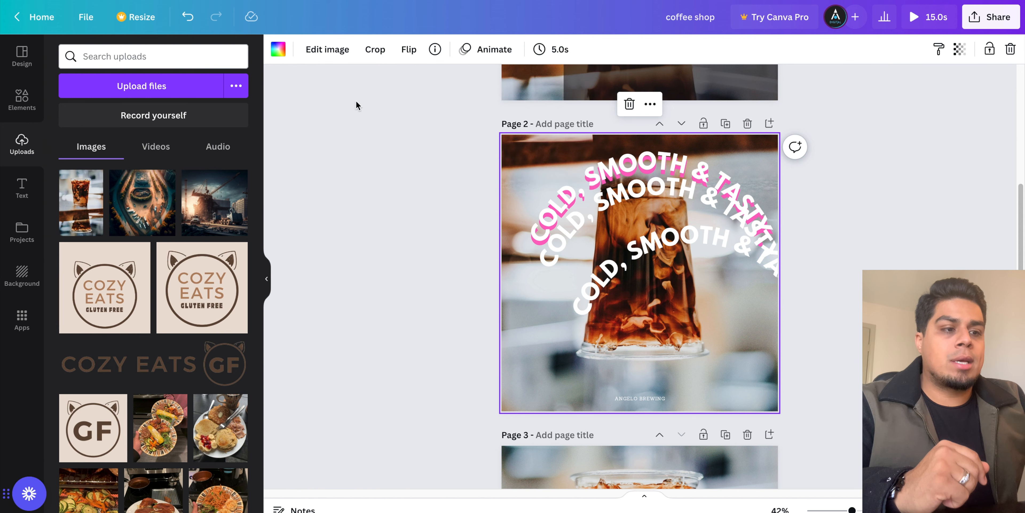
Try the Fun, Corporate and Disco page animations on page 2 and settle on Party
{"action": "left_click", "coordinate": [490, 53]}
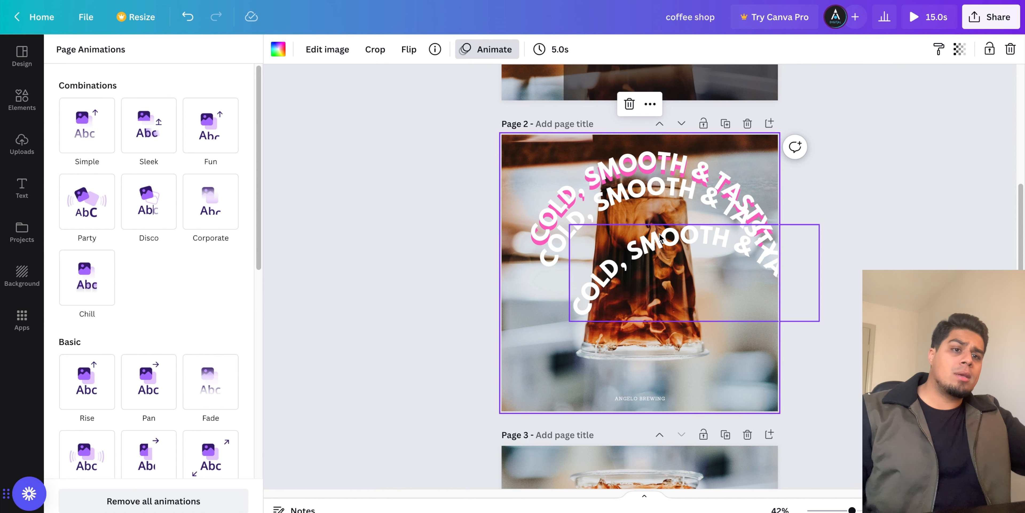
{"action": "left_click", "coordinate": [210, 143]}
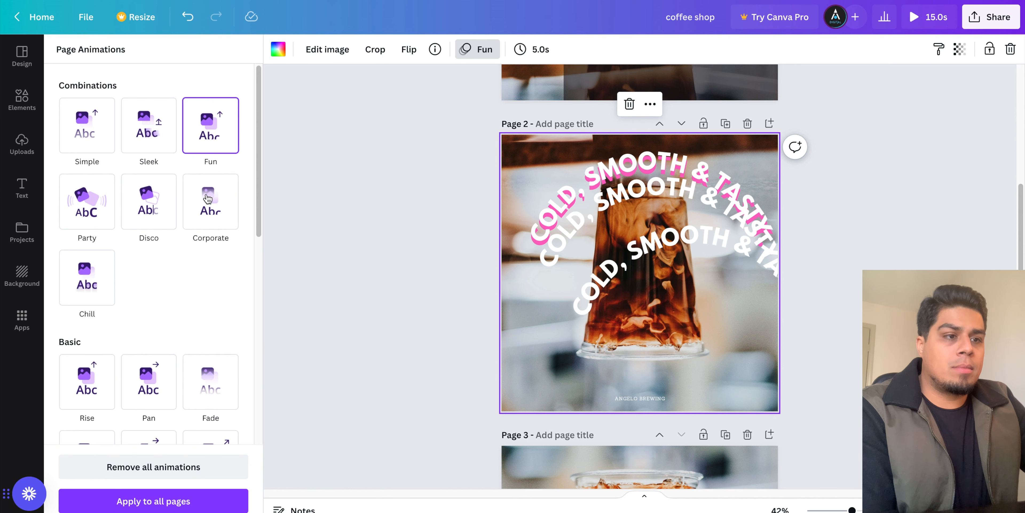
{"action": "left_click", "coordinate": [220, 213]}
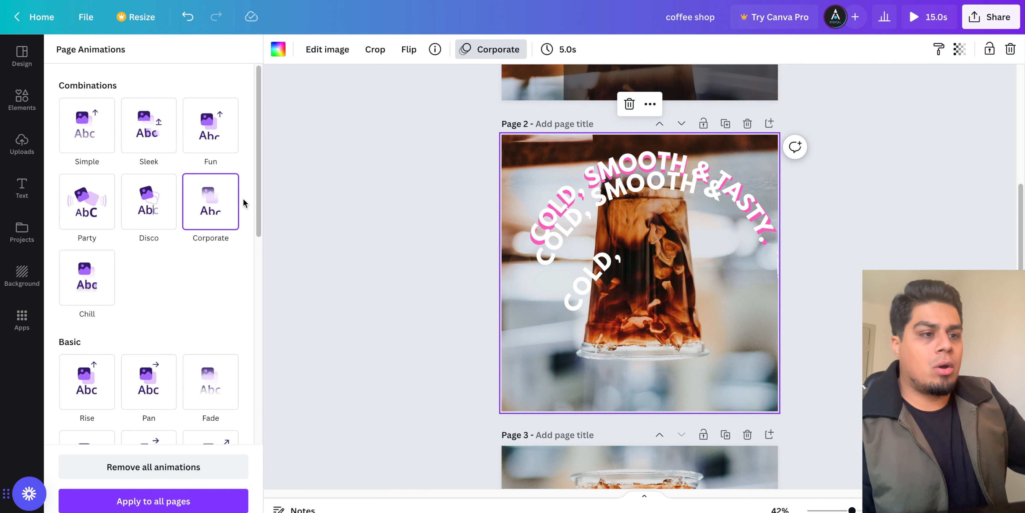
{"action": "left_click", "coordinate": [159, 212]}
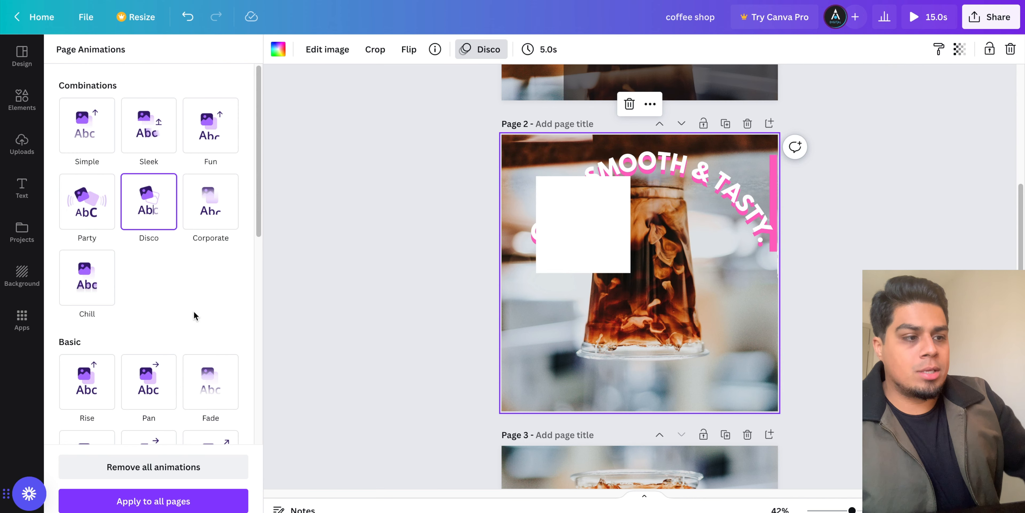
{"action": "left_click", "coordinate": [79, 219]}
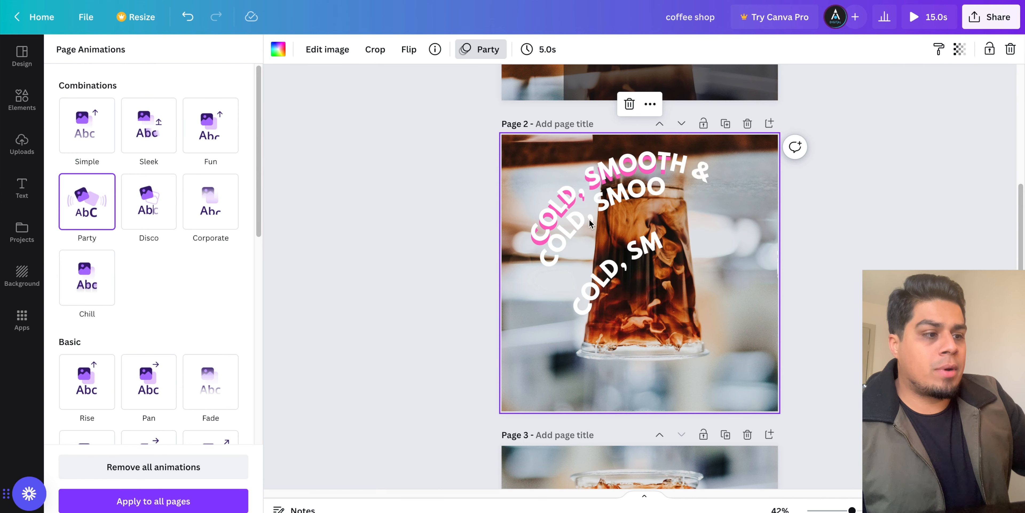
Delete the two plain white "COLD, SMOOTH & TASTY." copies on page 2, keeping the pink-shadowed one
{"action": "left_click", "coordinate": [653, 228]}
{"action": "key", "text": "Delete"}
{"action": "left_click", "coordinate": [647, 230]}
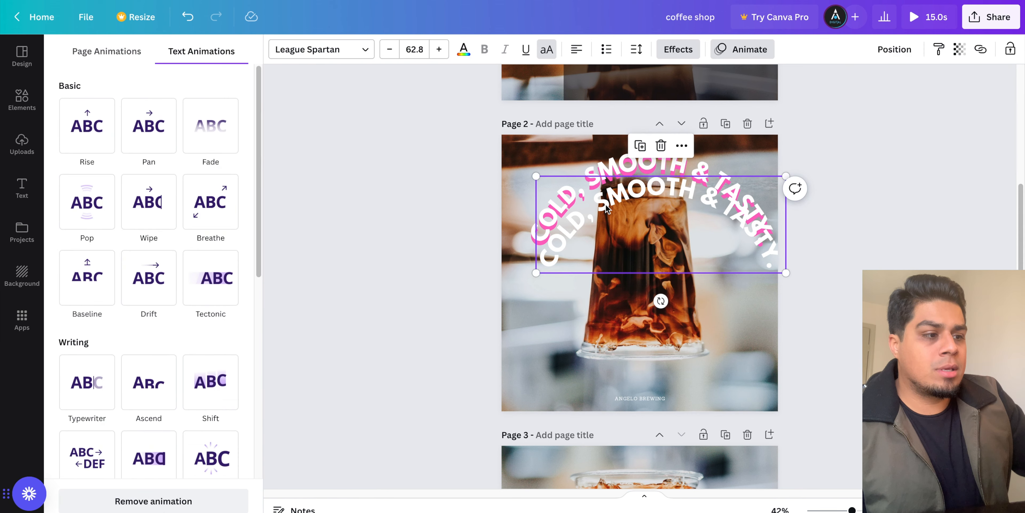
{"action": "key", "text": "Delete"}
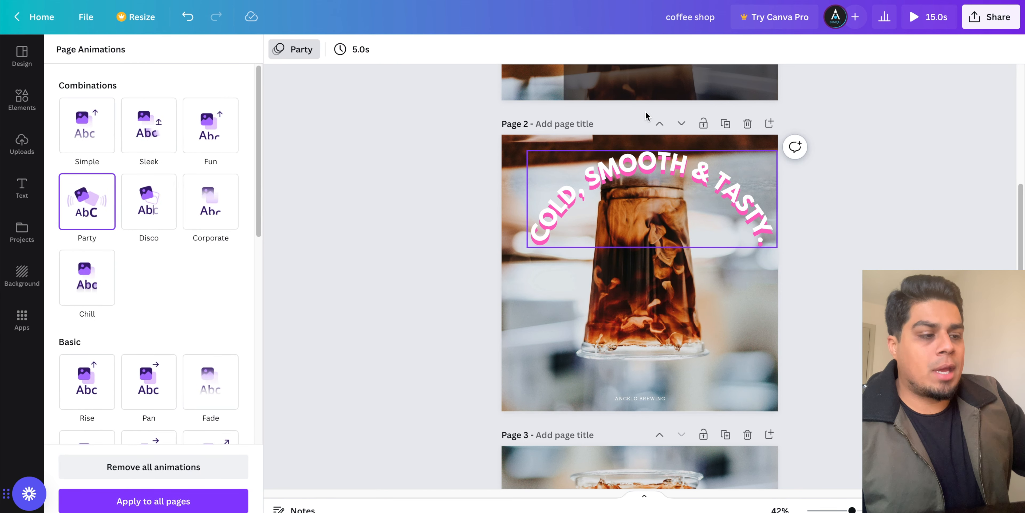
Set page 2's timing to 16.0 seconds and apply the timing to all 3 pages
{"action": "left_click", "coordinate": [556, 332]}
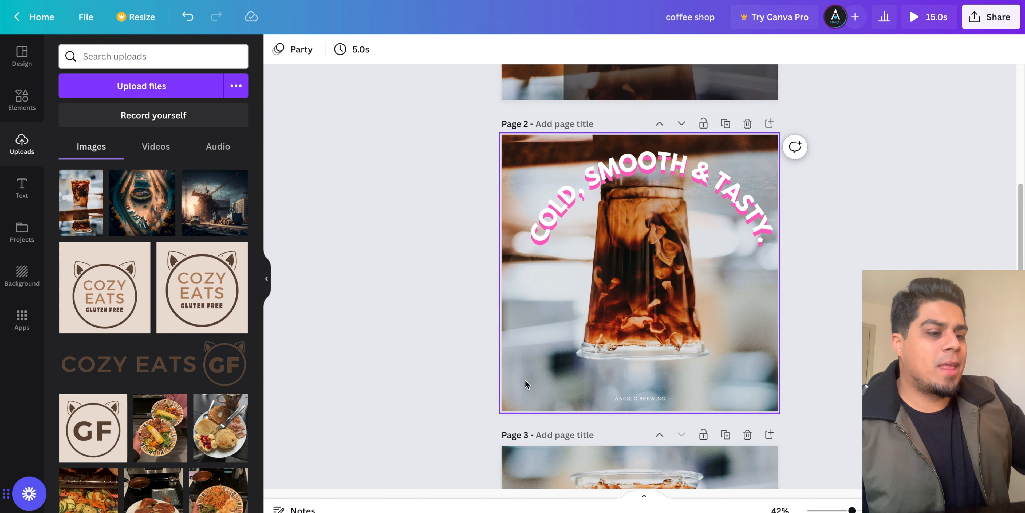
{"action": "left_click", "coordinate": [531, 384]}
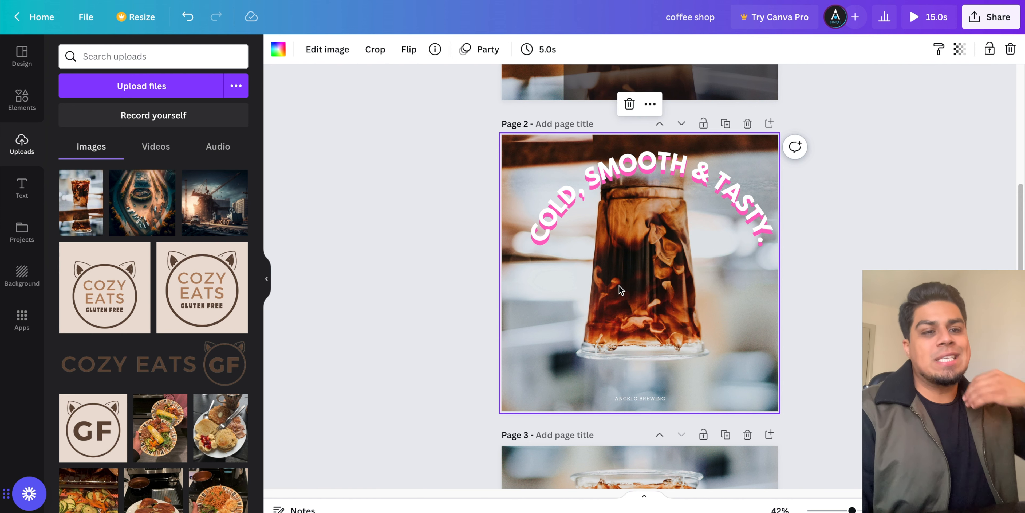
{"action": "left_click", "coordinate": [478, 51]}
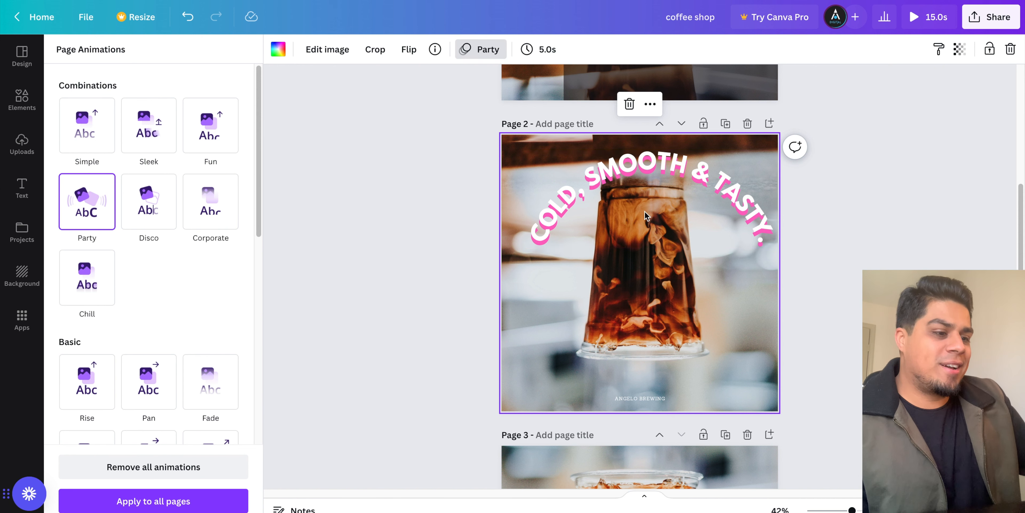
{"action": "left_click", "coordinate": [527, 49]}
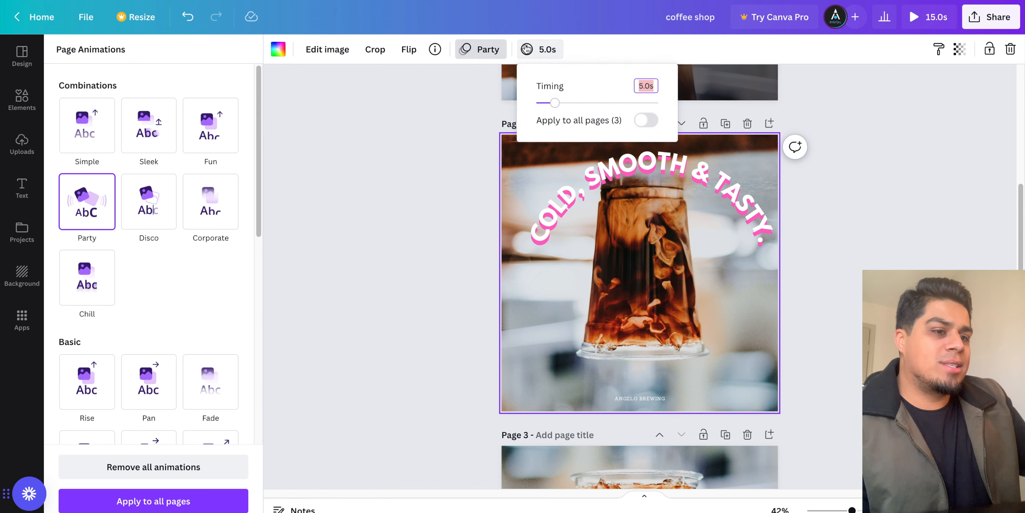
{"action": "left_click_drag", "start_coordinate": [557, 105], "coordinate": [600, 104]}
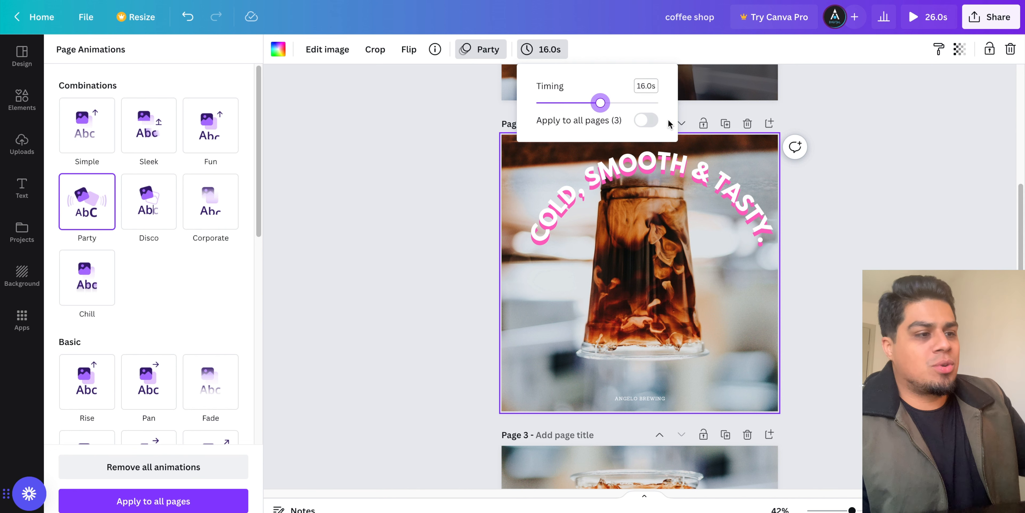
{"action": "left_click", "coordinate": [649, 120]}
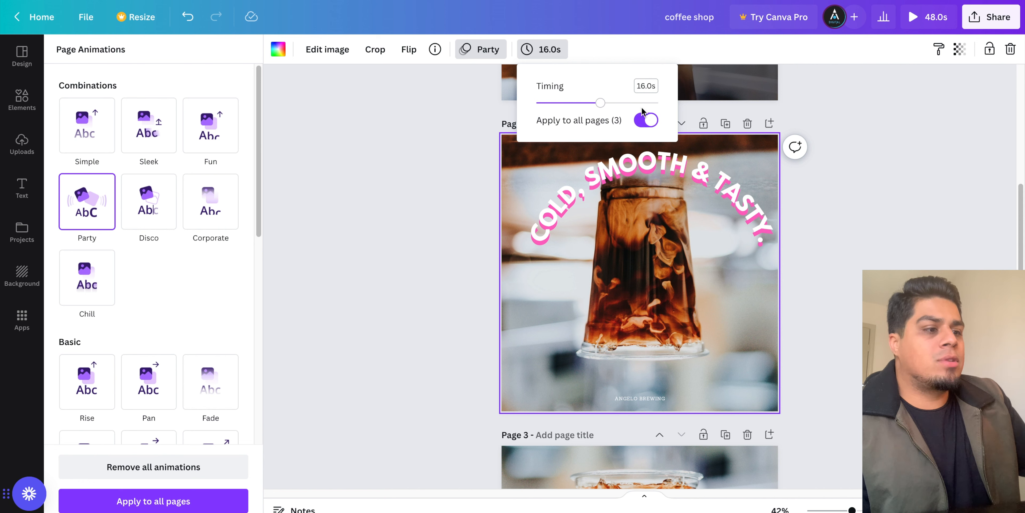
Shorten the timing of all pages to 3.5 seconds and preview the animated design
{"action": "left_click", "coordinate": [644, 85]}
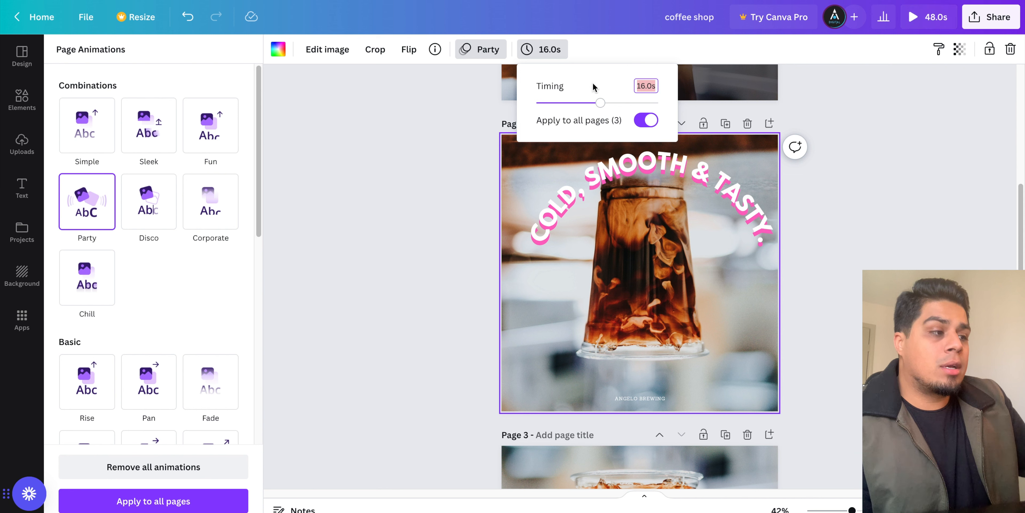
{"action": "left_click_drag", "start_coordinate": [601, 104], "coordinate": [546, 112]}
{"action": "left_click", "coordinate": [912, 17]}
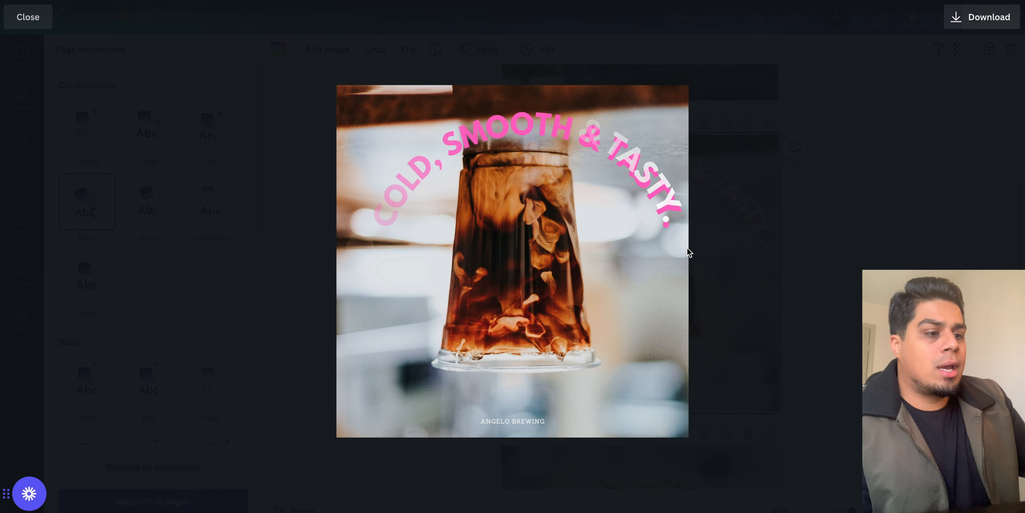
{"action": "key", "text": "Escape"}
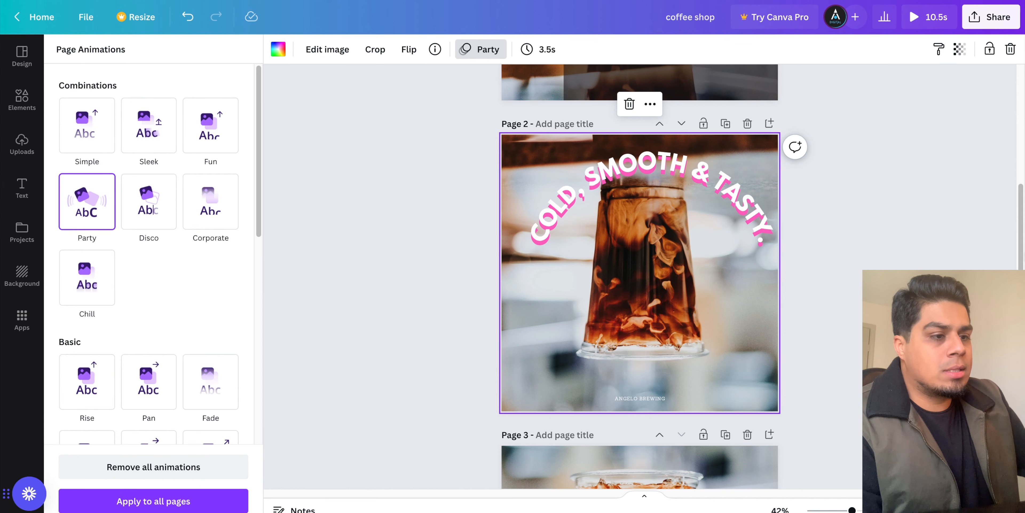
{"action": "key", "text": "Escape"}
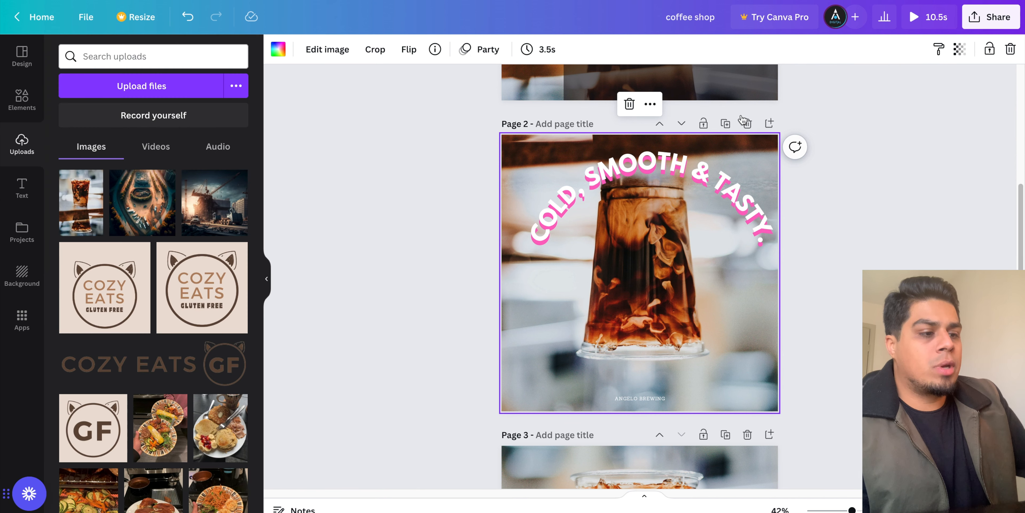
Set the timing of page 2 alone to 5.5 seconds
{"action": "left_click", "coordinate": [559, 50]}
{"action": "left_click", "coordinate": [556, 103]}
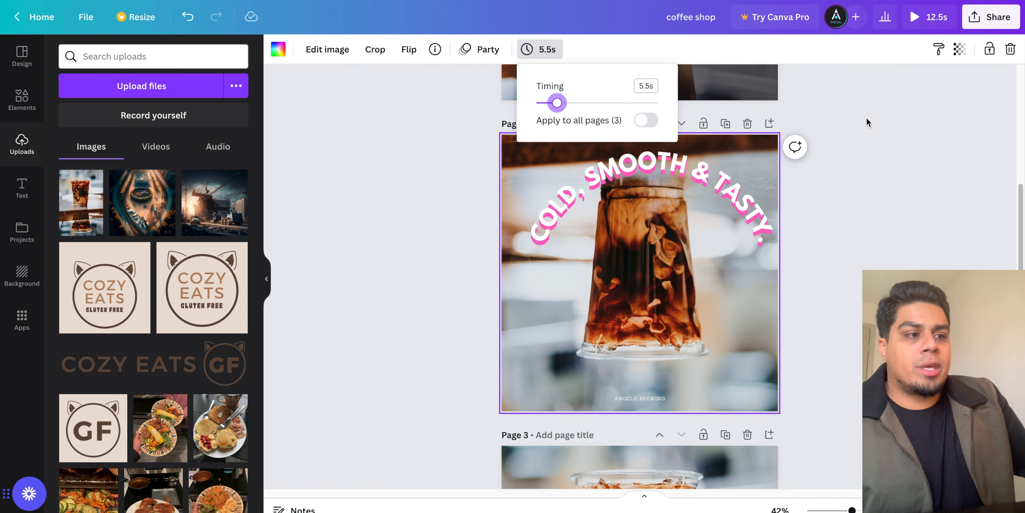
{"action": "left_click", "coordinate": [879, 141]}
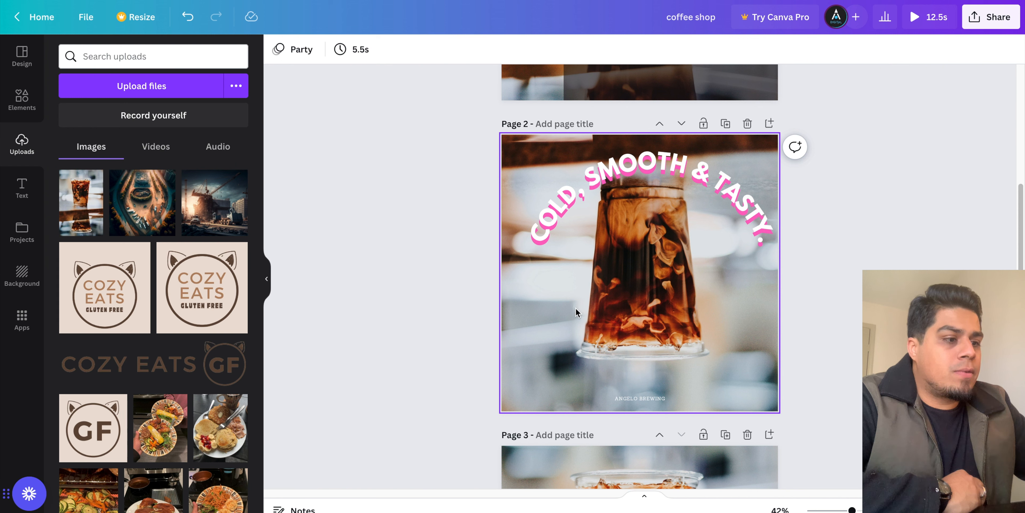
Look over the Instagram post templates and the gradient elements with page 2's background photo selected
{"action": "left_click", "coordinate": [621, 319]}
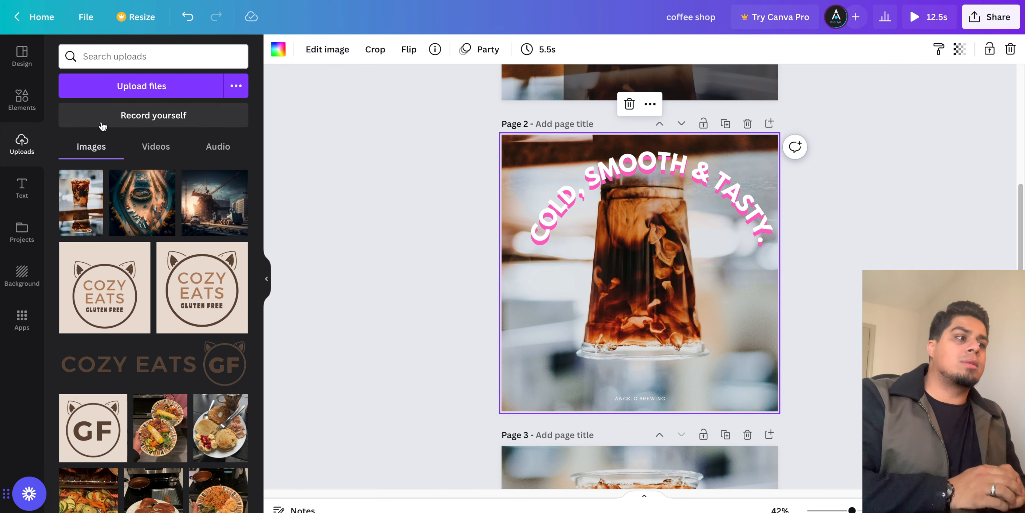
{"action": "left_click", "coordinate": [25, 101]}
{"action": "left_click", "coordinate": [21, 56]}
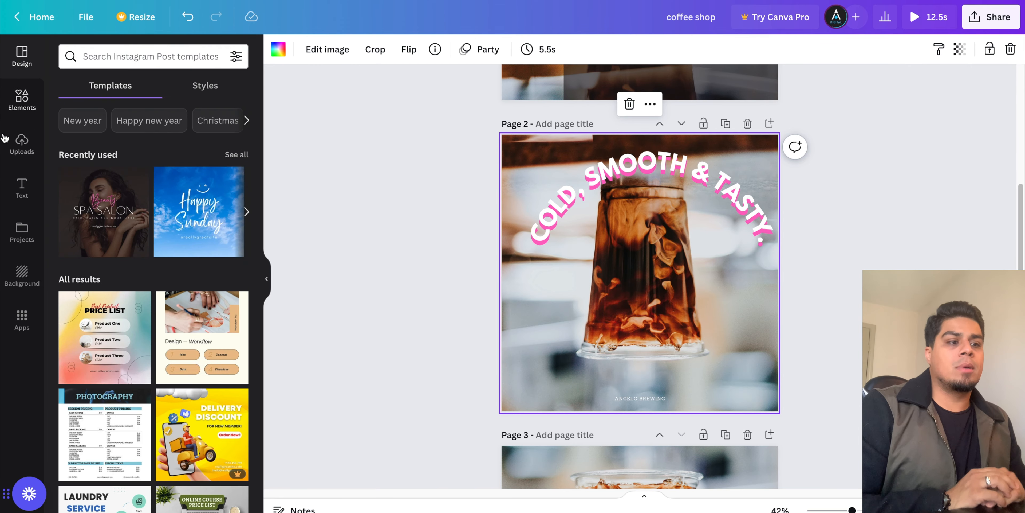
{"action": "left_click", "coordinate": [14, 110]}
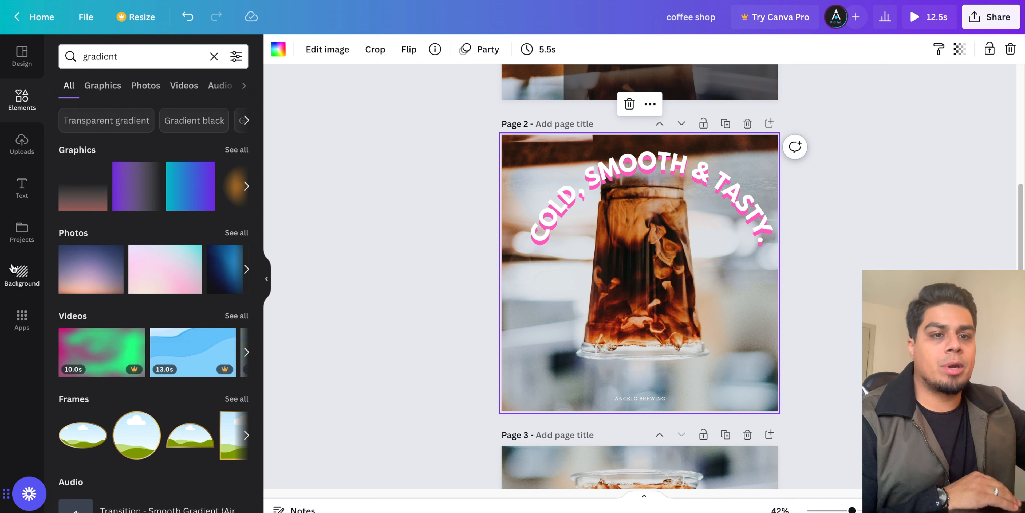